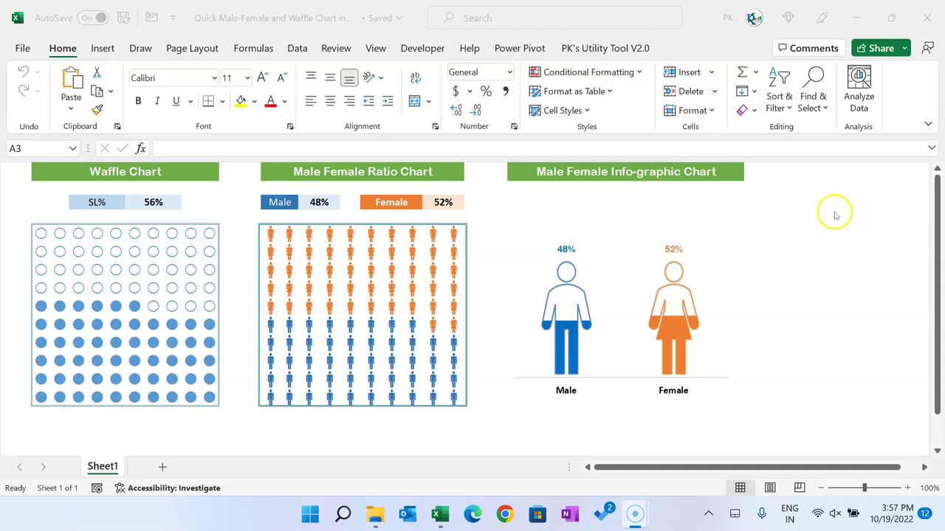
# Recalculate the sheet four times with F9 so the waffle, ratio and infographic charts show new percentages
pyautogui.click(239, 231)
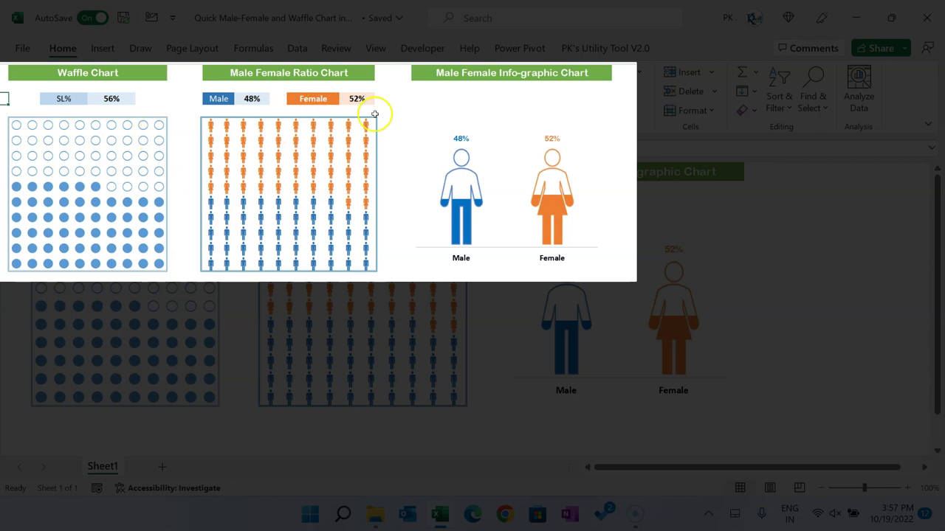
pyautogui.click(181, 158)
pyautogui.click(191, 124)
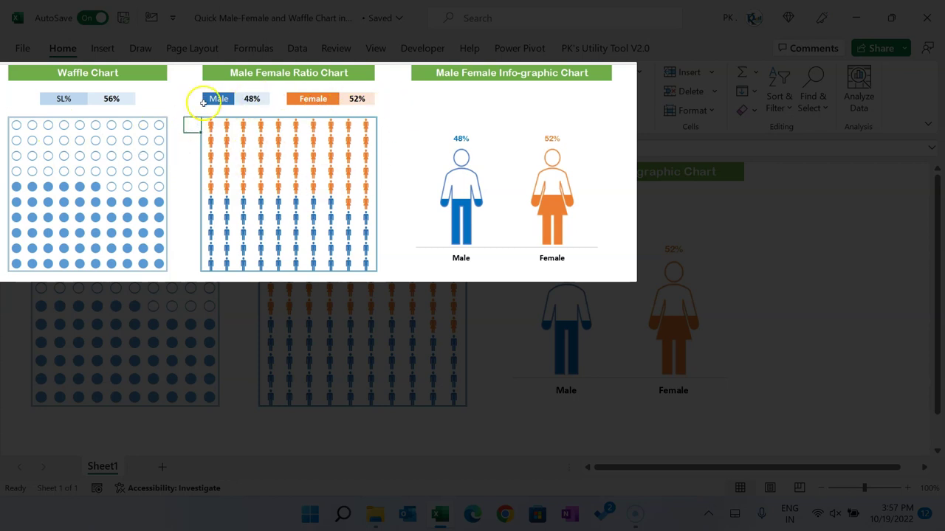
pyautogui.press('F9')
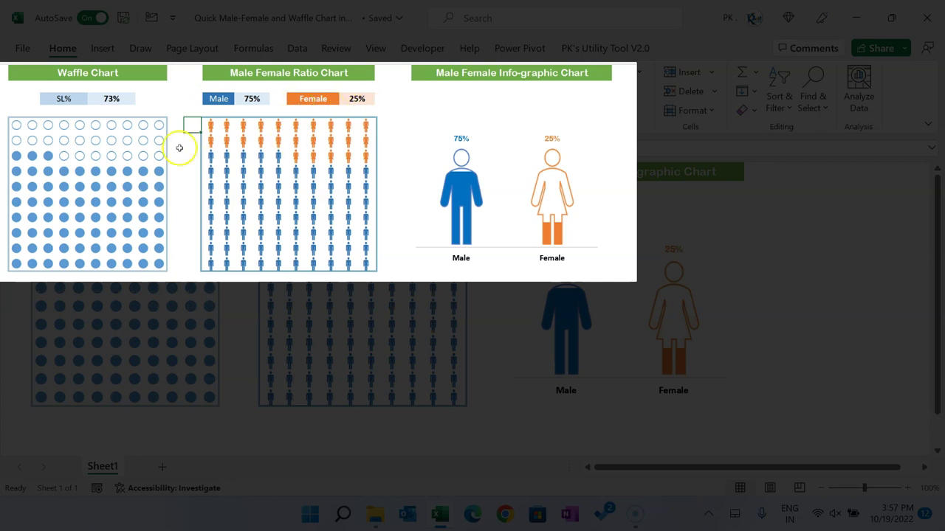
pyautogui.press('F9')
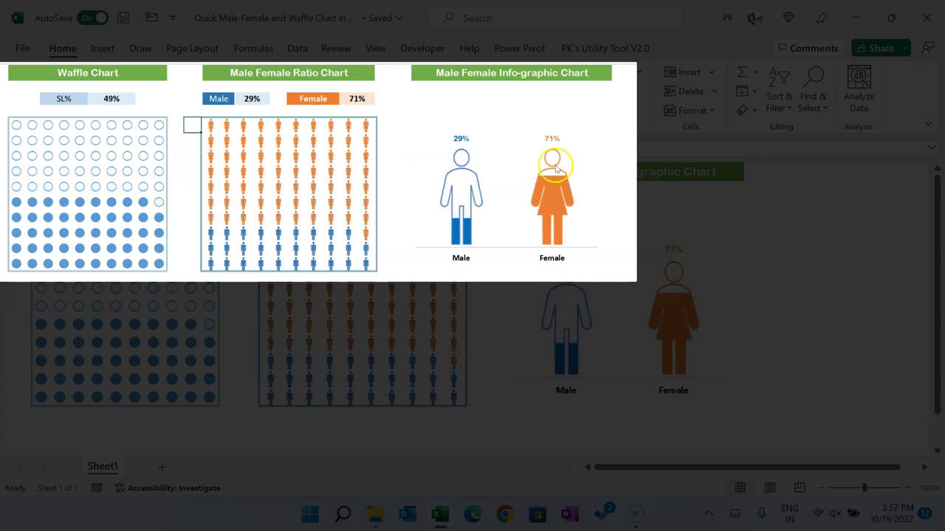
pyautogui.press('F9')
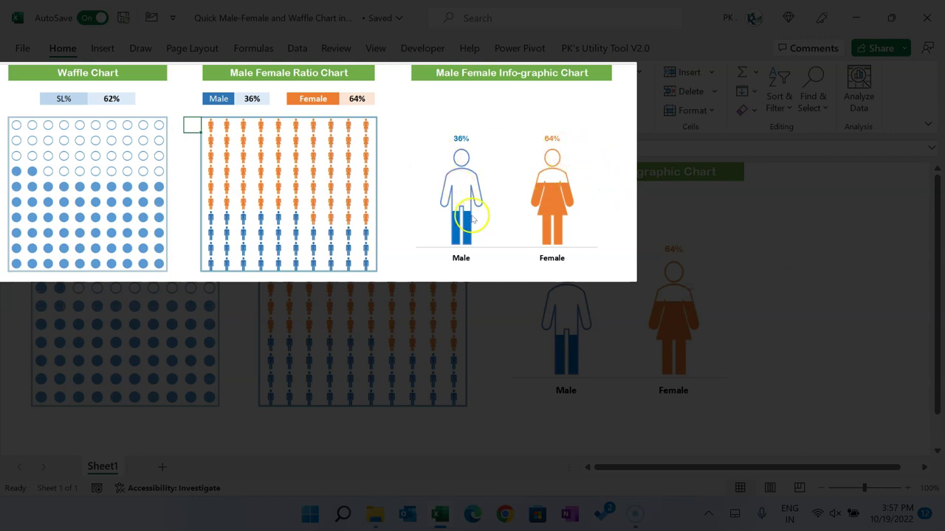
pyautogui.press('F9')
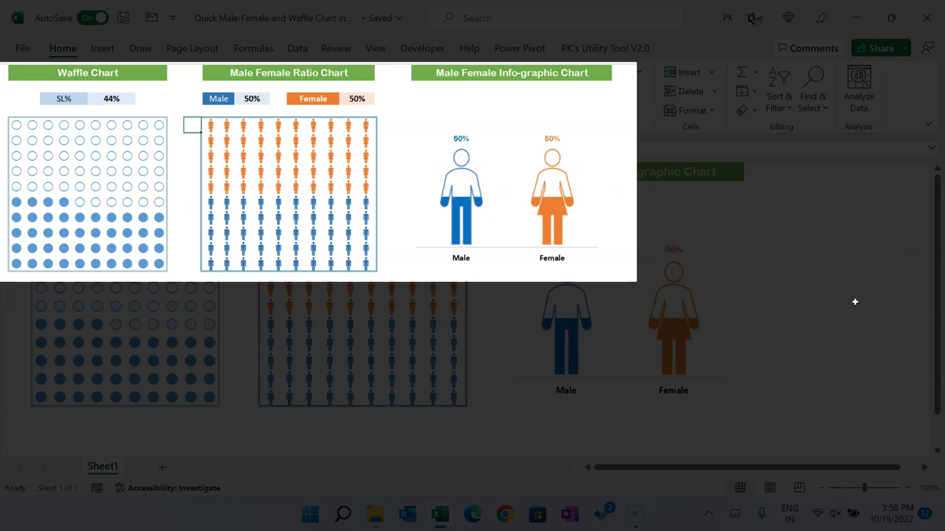
pyautogui.click(172, 228)
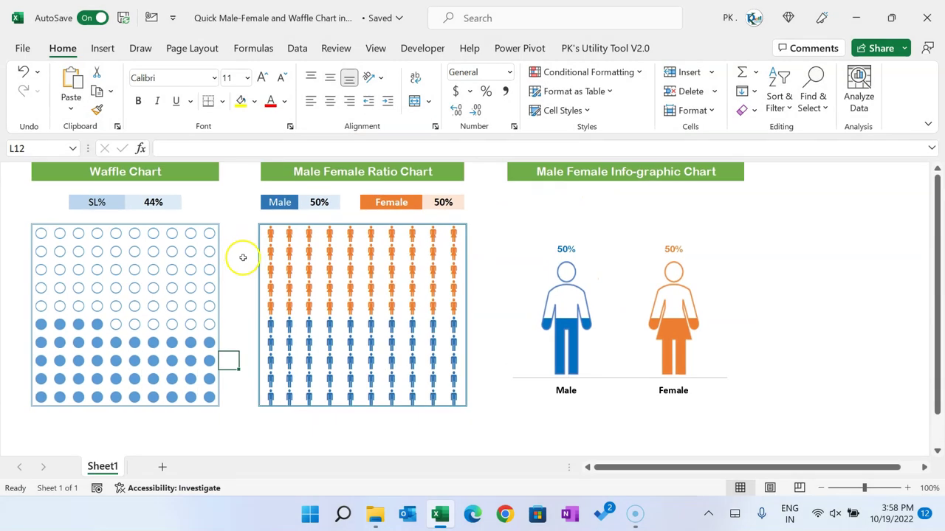
pyautogui.click(243, 257)
# Create a new blank workbook and enter the label SL% in B2
pyautogui.hotkey('ctrl', 'n')
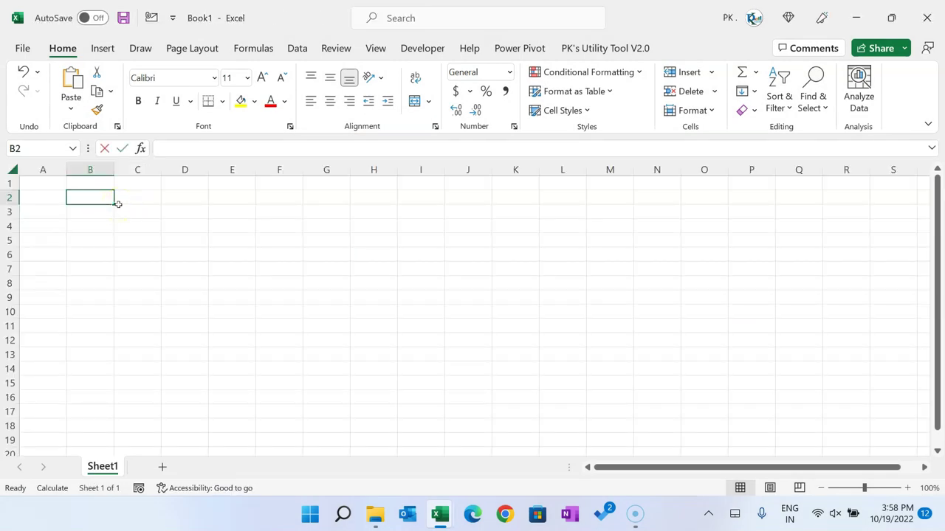
pyautogui.write('SL%')
pyautogui.press('Tab')
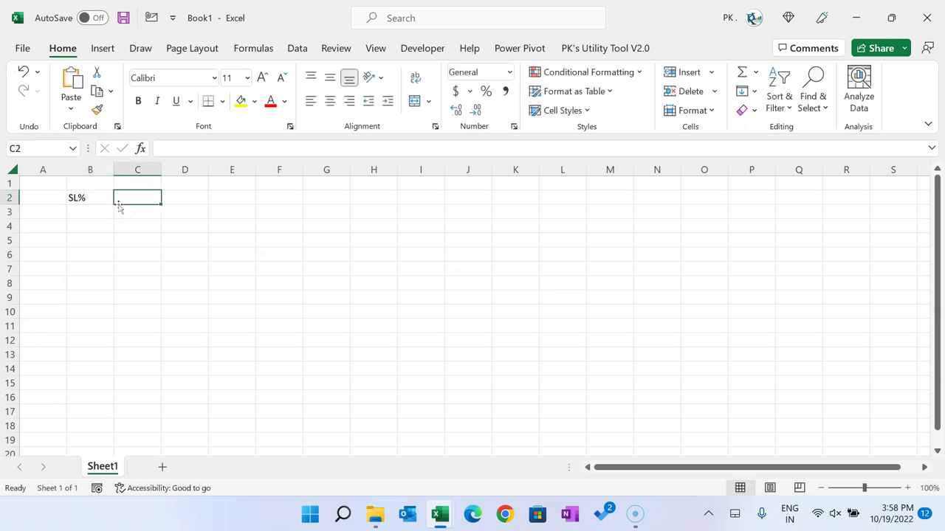
# Enter =RANDBETWEEN(20,80)% in C2 to produce a random percentage
pyautogui.write('=ra')
pyautogui.press('Down')
pyautogui.press('Down')
pyautogui.press('Down')
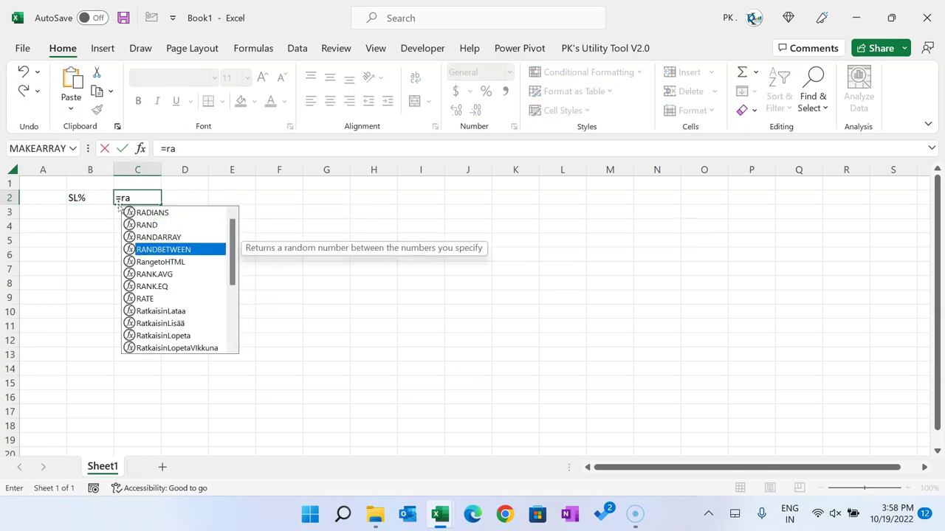
pyautogui.press('Tab')
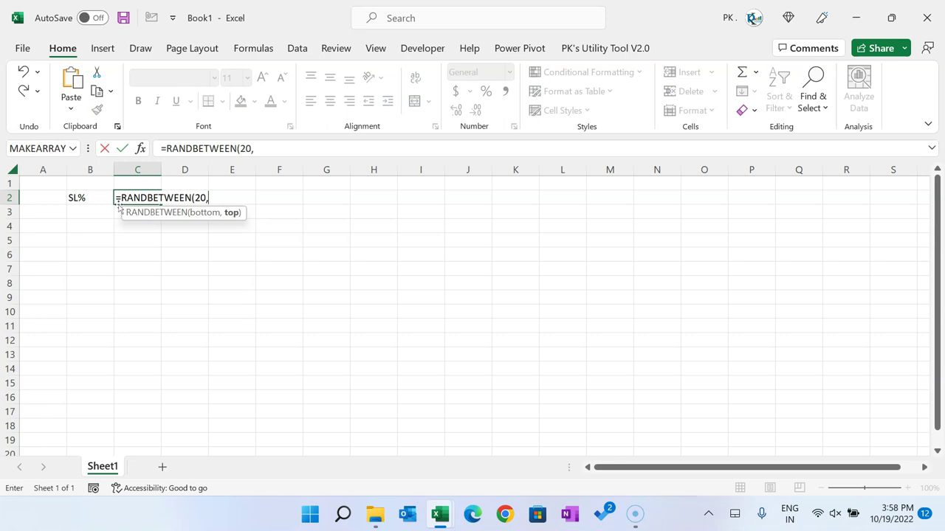
pyautogui.write('20,80)%')
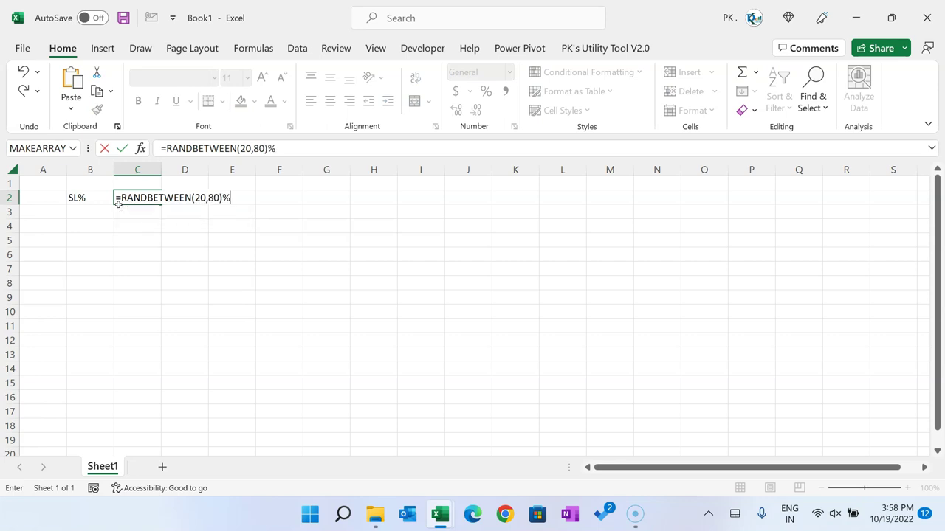
pyautogui.press('Return')
pyautogui.press('Up')
pyautogui.press('Right')
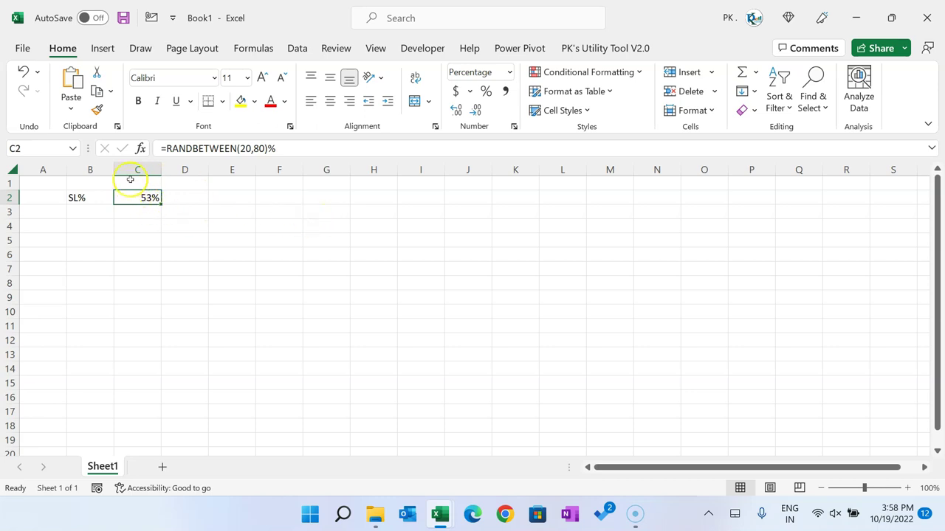
pyautogui.click(137, 226)
pyautogui.click(88, 226)
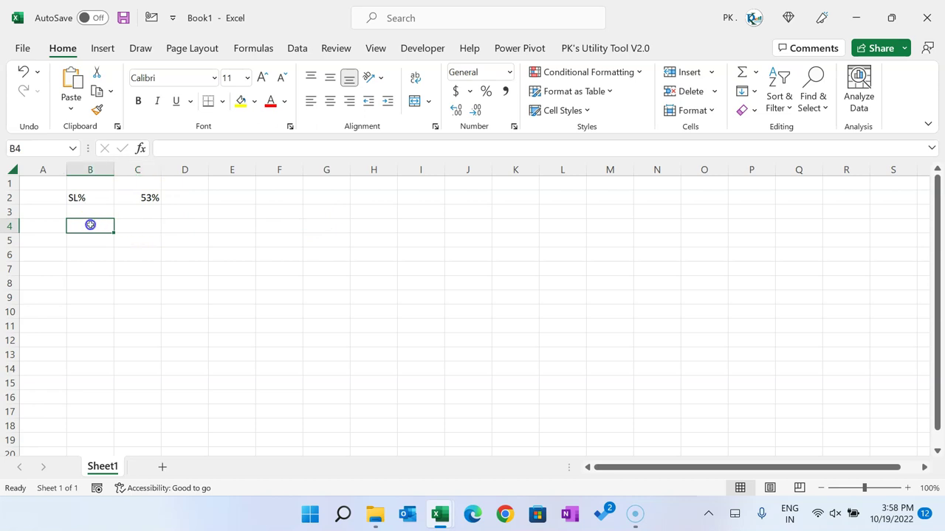
# Enter =SEQUENCE(10,10) in B4 so numbers 1–100 spill across B4:K13
pyautogui.click(97, 227)
pyautogui.write('=seq')
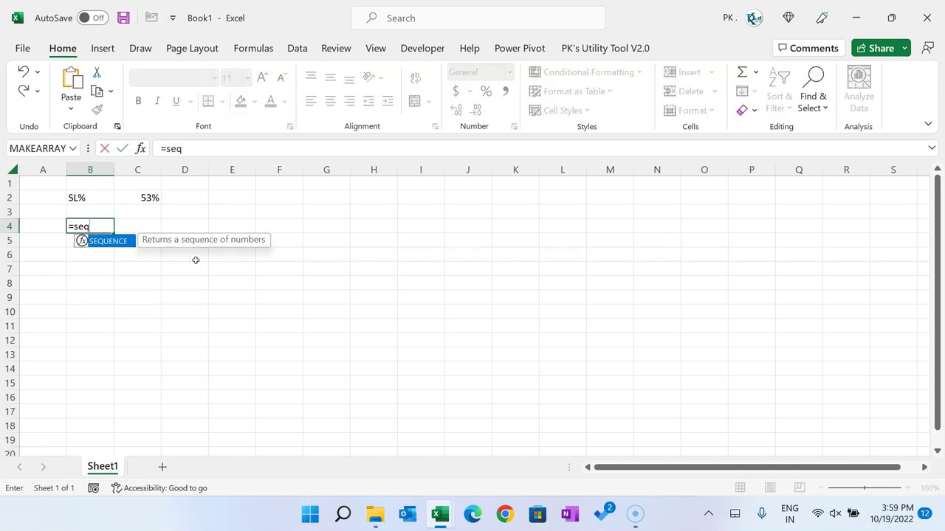
pyautogui.press('Tab')
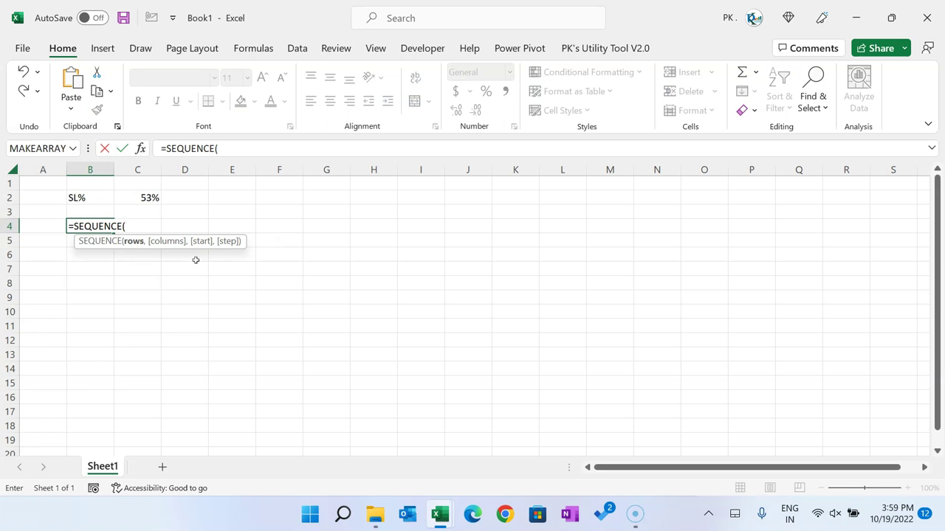
pyautogui.write('10,10')
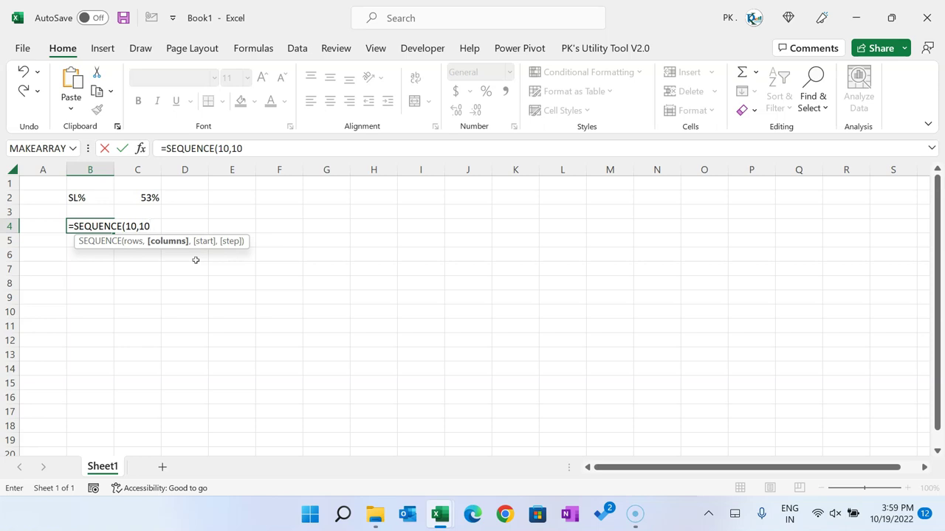
pyautogui.press('Return')
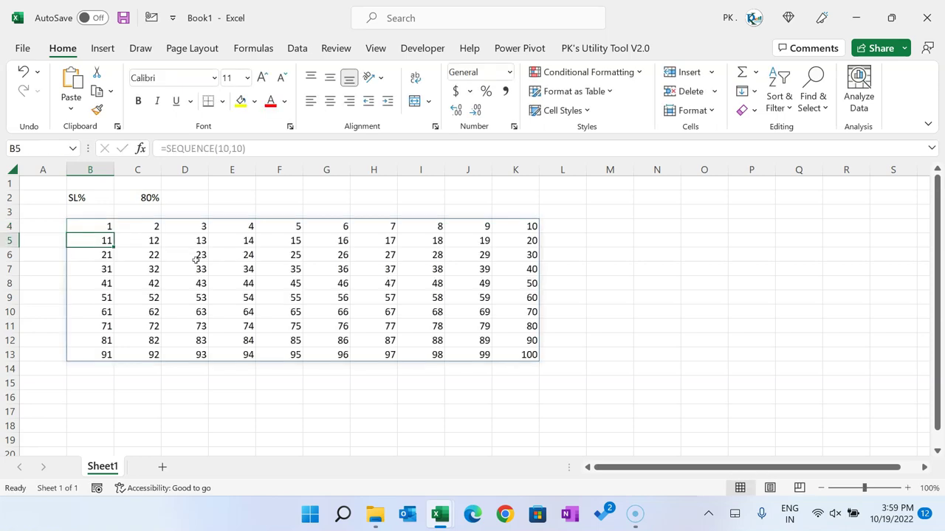
pyautogui.press('Up')
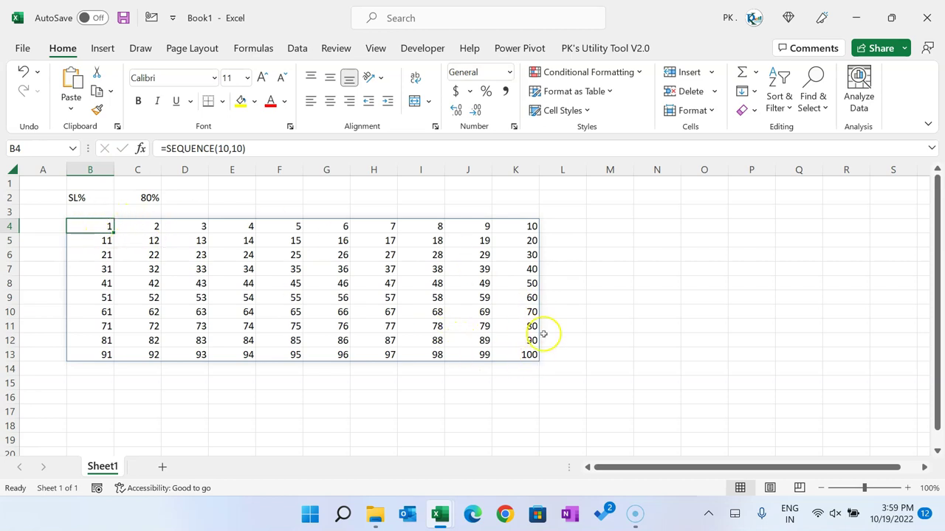
# Change B4's formula to =SORT(SEQUENCE(10,10),,-1) to sort the grid descending
pyautogui.click(168, 148)
pyautogui.write('SORT(')
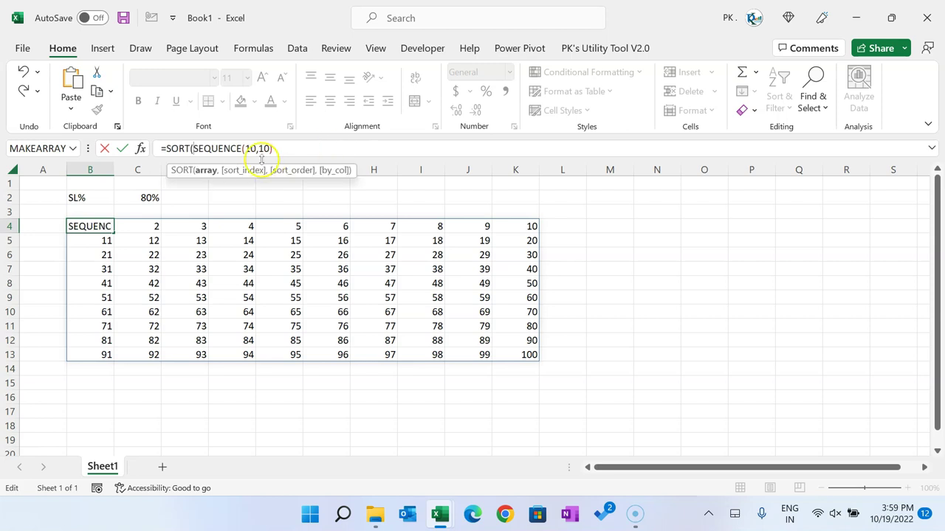
pyautogui.click(210, 174)
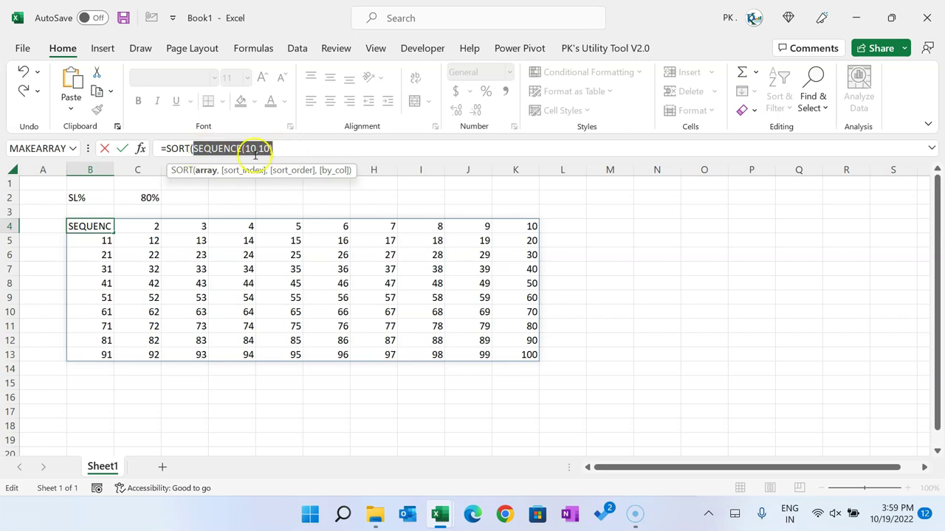
pyautogui.click(331, 147)
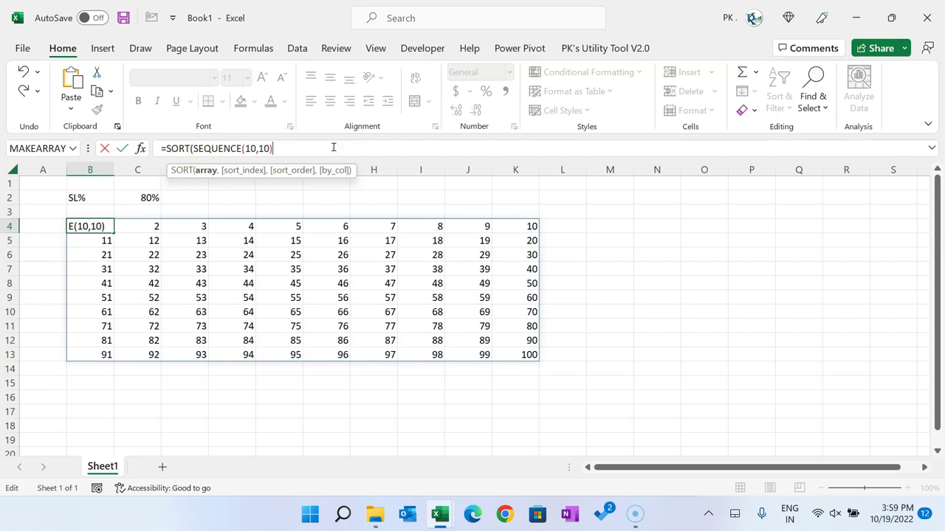
pyautogui.write('),')
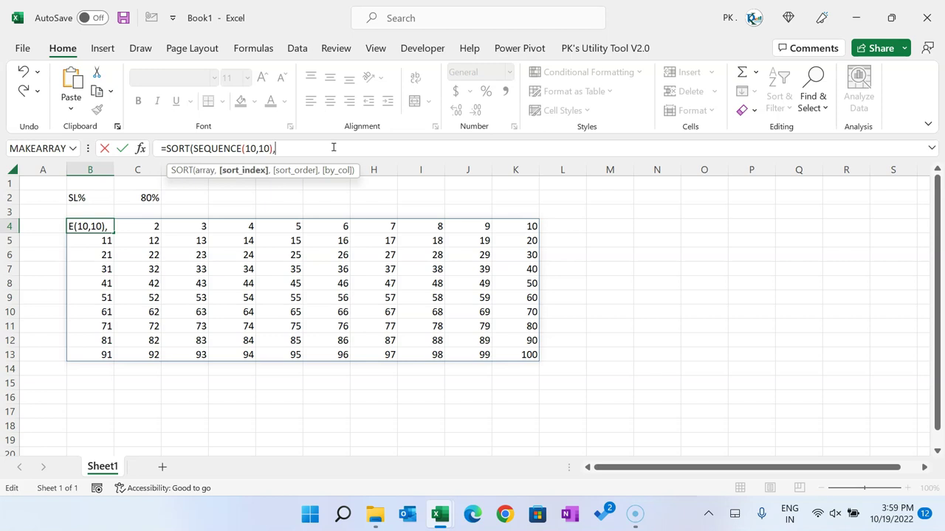
pyautogui.write(',-1')
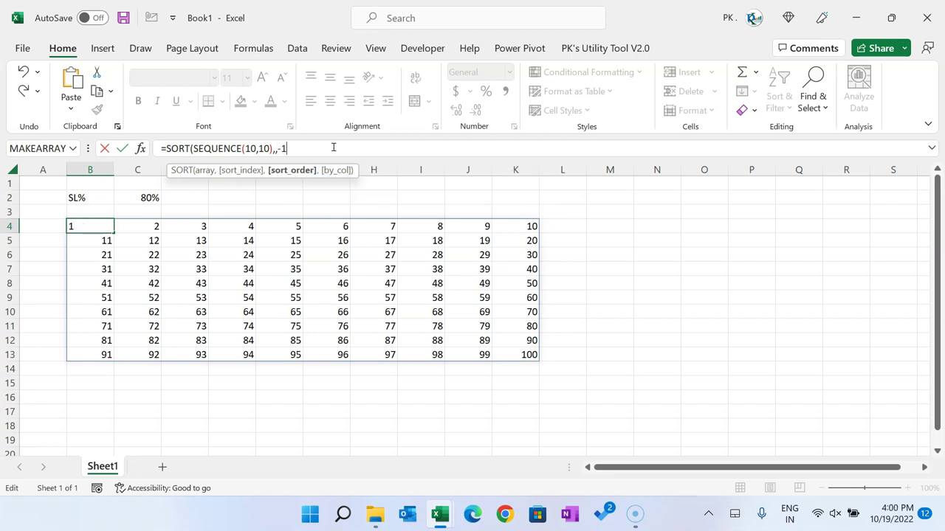
pyautogui.write(')')
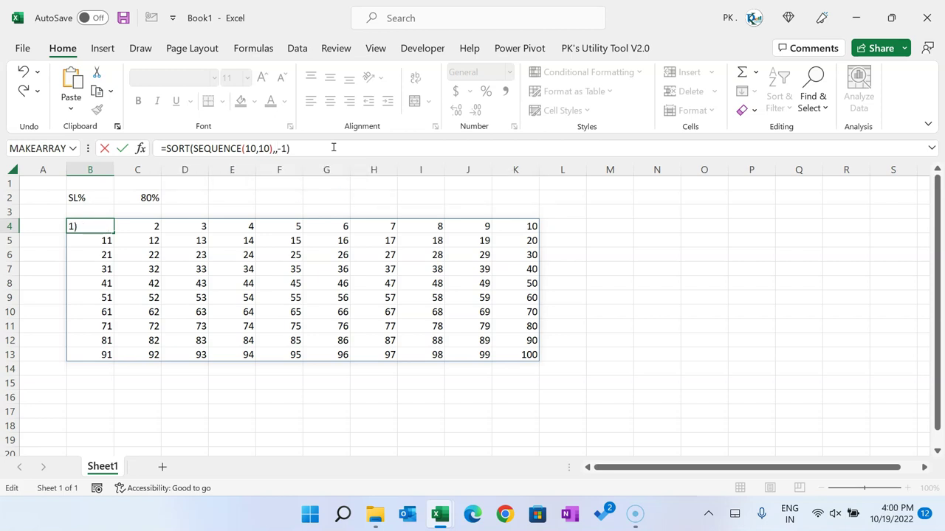
pyautogui.press('Return')
pyautogui.press('Up')
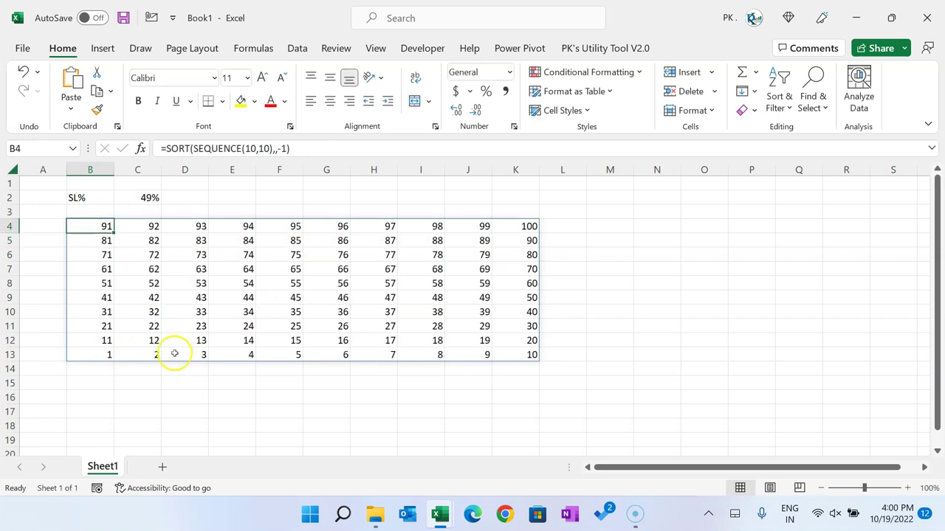
# Check the grid's corner cells and select the whole range B4:K13
pyautogui.click(97, 355)
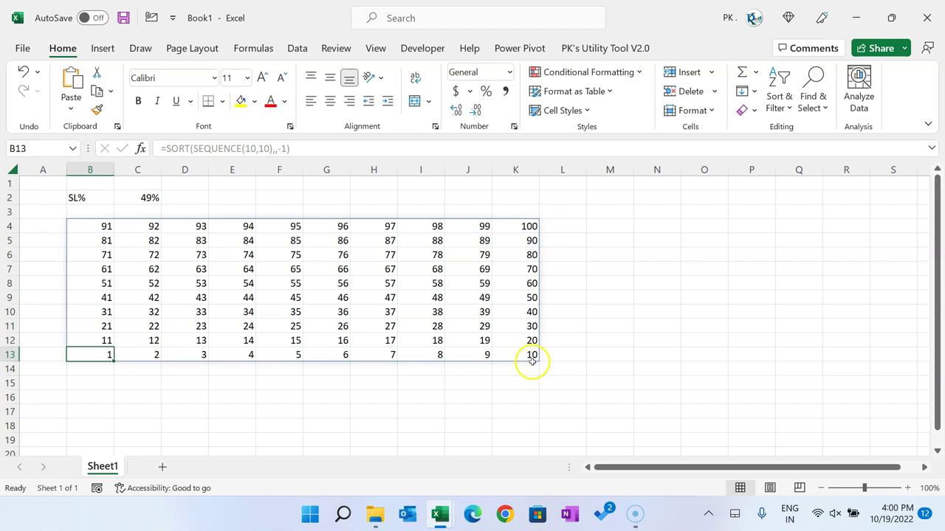
pyautogui.click(529, 225)
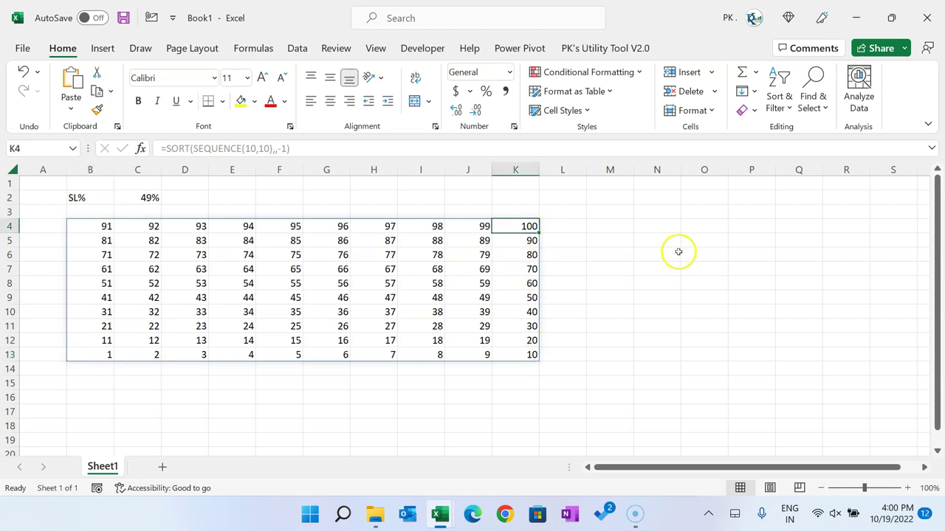
pyautogui.moveTo(99, 225); pyautogui.dragTo(529, 350)
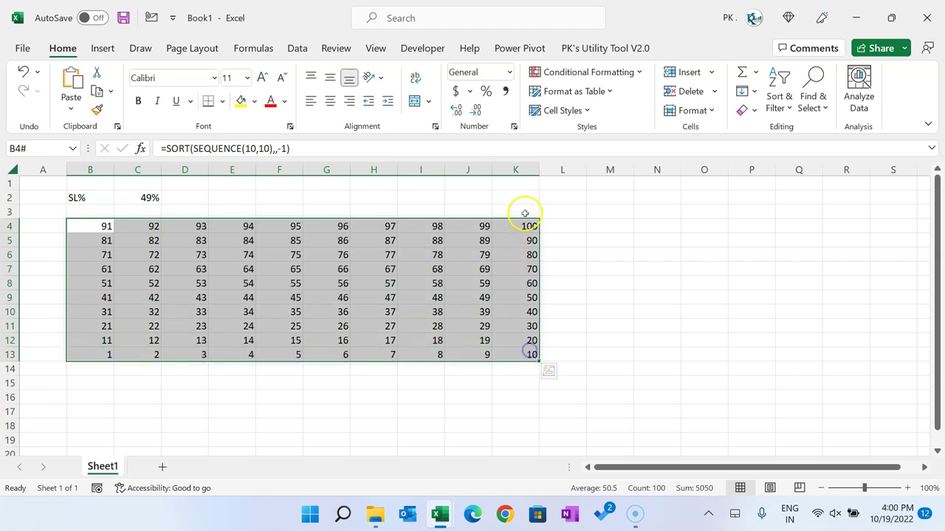
# Narrow columns B through K to a width of about 3.18
pyautogui.keyDown('shift'); pyautogui.click(537, 172); pyautogui.keyUp('shift')
pyautogui.moveTo(538, 171); pyautogui.dragTo(510, 175)
pyautogui.click(242, 255)
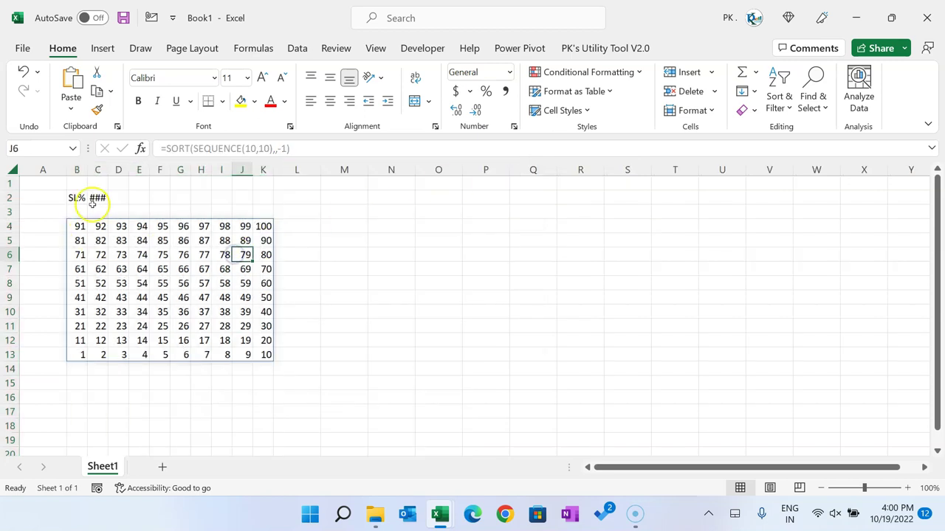
# Move the percentage formula from C2 to G2 and merge and center G2:I2
pyautogui.click(97, 198)
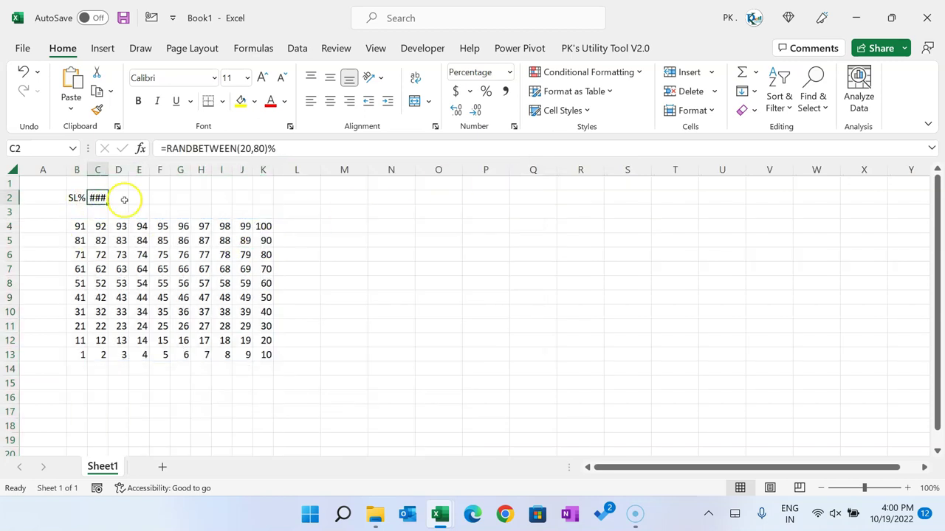
pyautogui.hotkey('ctrl', 'x')
pyautogui.click(180, 197)
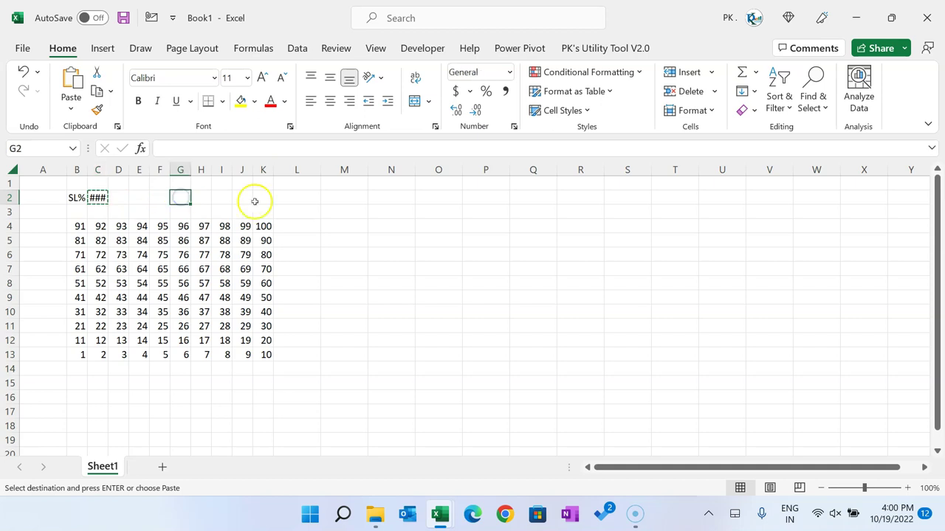
pyautogui.hotkey('ctrl', 'v')
pyautogui.moveTo(181, 197); pyautogui.dragTo(222, 197)
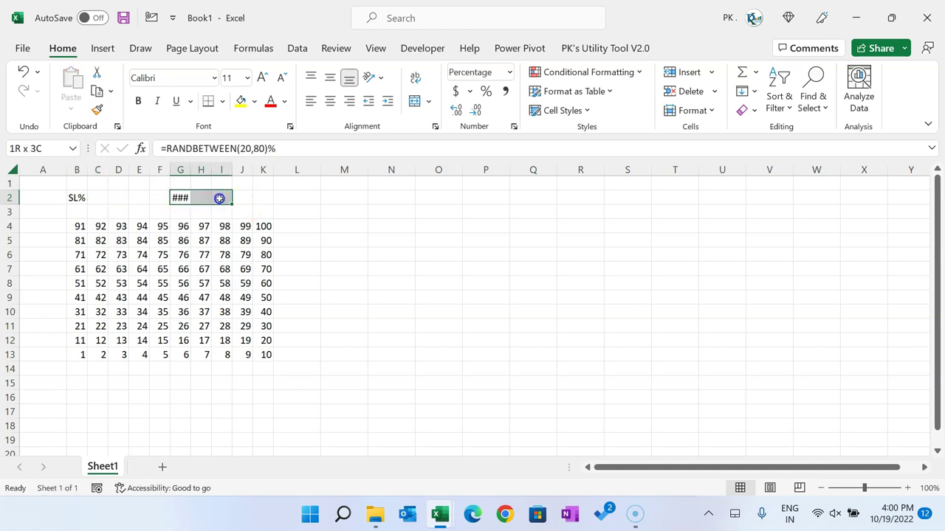
pyautogui.click(414, 101)
# Move the SL% label from B2 to D2 and merge and center D2:F2
pyautogui.click(77, 197)
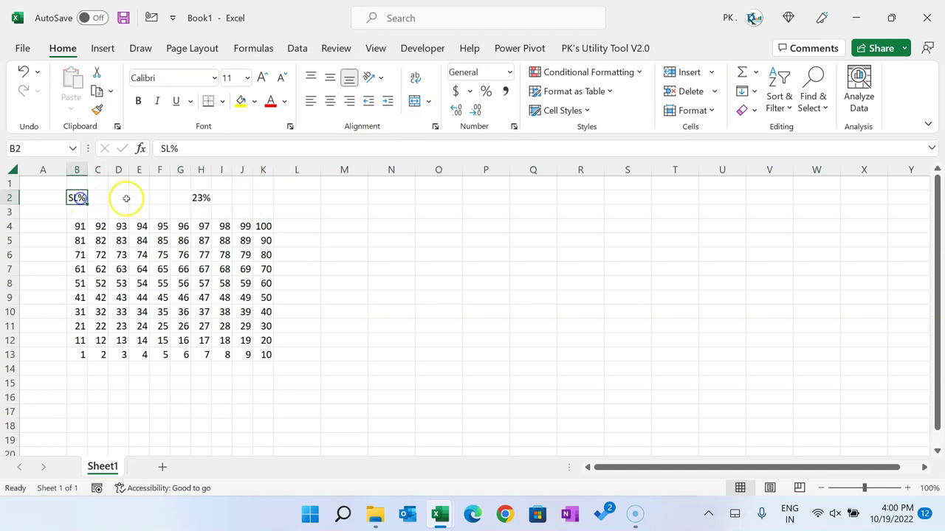
pyautogui.hotkey('ctrl', 'x')
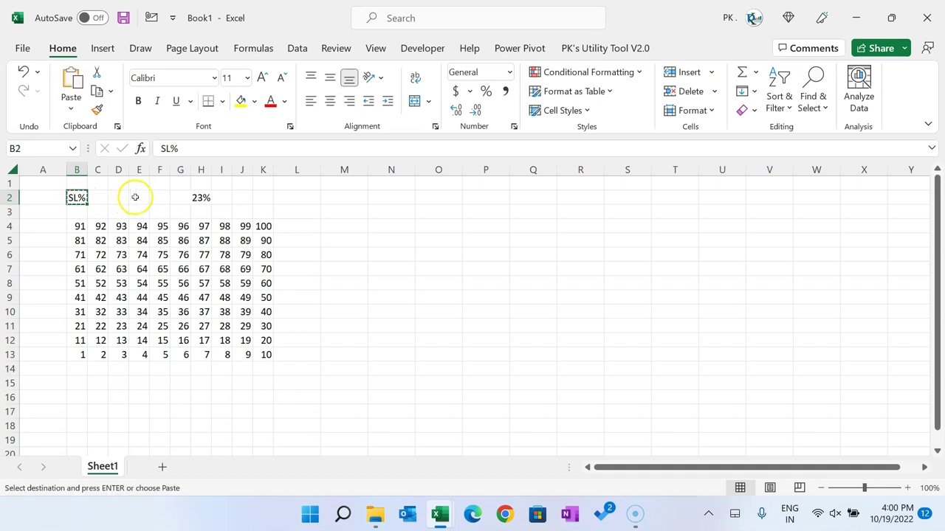
pyautogui.click(120, 197)
pyautogui.press('Return')
pyautogui.hotkey('shift', 'Right')
pyautogui.hotkey('shift', 'Right')
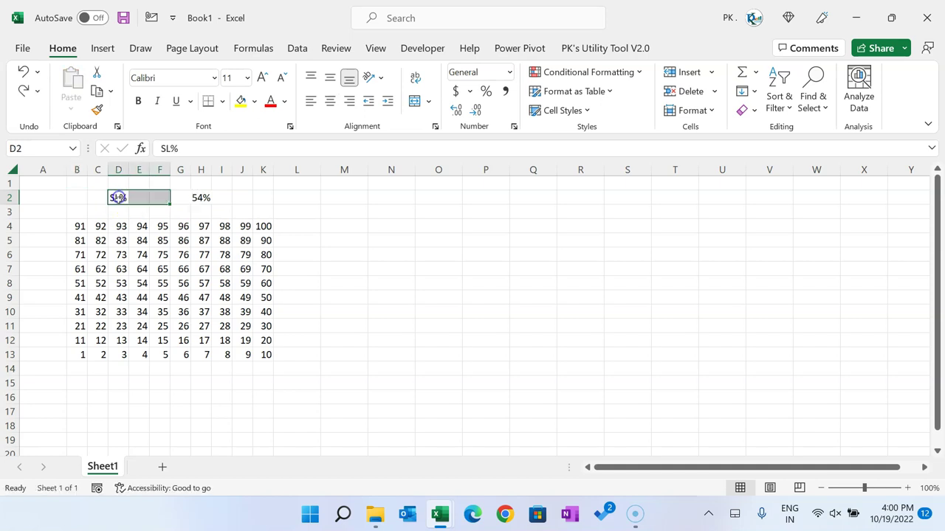
pyautogui.click(414, 101)
# Fill the SL% block dark blue and the percentage block light blue
pyautogui.click(254, 101)
pyautogui.click(342, 166)
pyautogui.click(201, 198)
pyautogui.click(254, 101)
pyautogui.moveTo(145, 197); pyautogui.dragTo(251, 190)
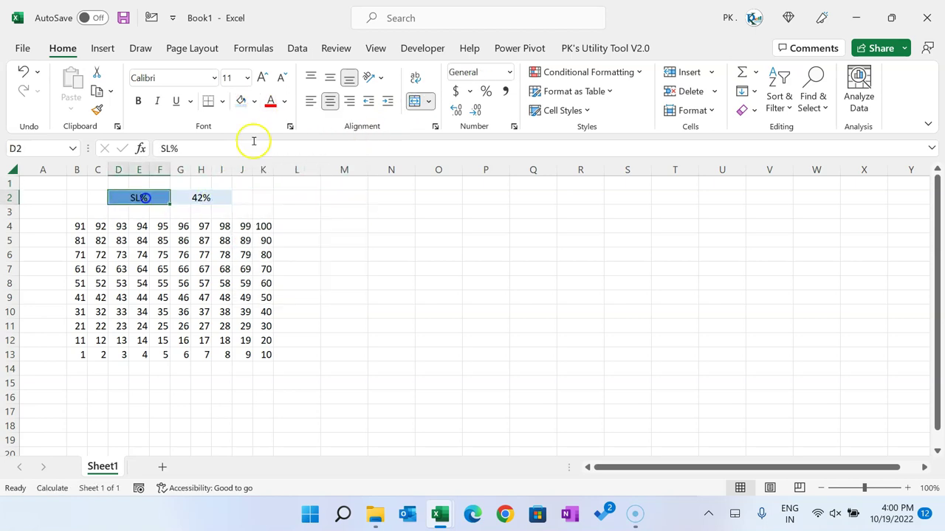
pyautogui.click(435, 240)
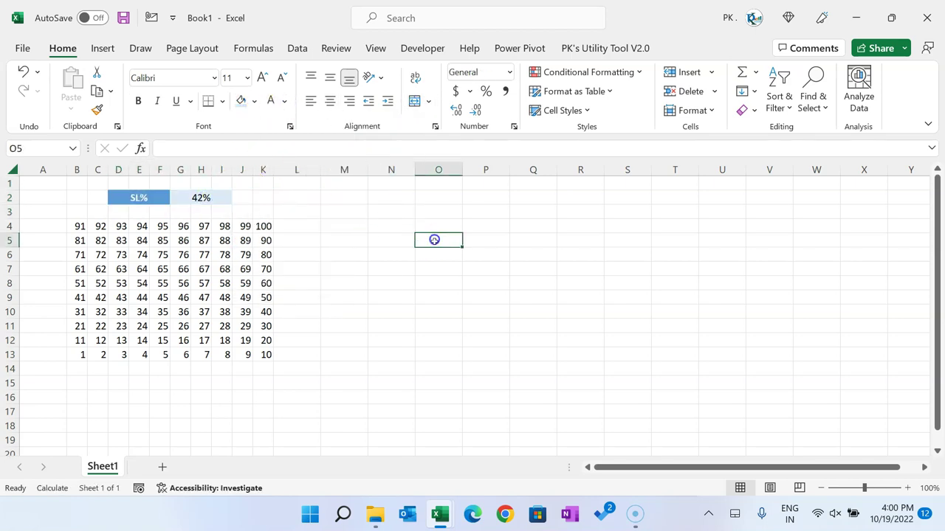
# Uncheck Gridlines in the View tab's Show group and review the plain sheet
pyautogui.click(376, 47)
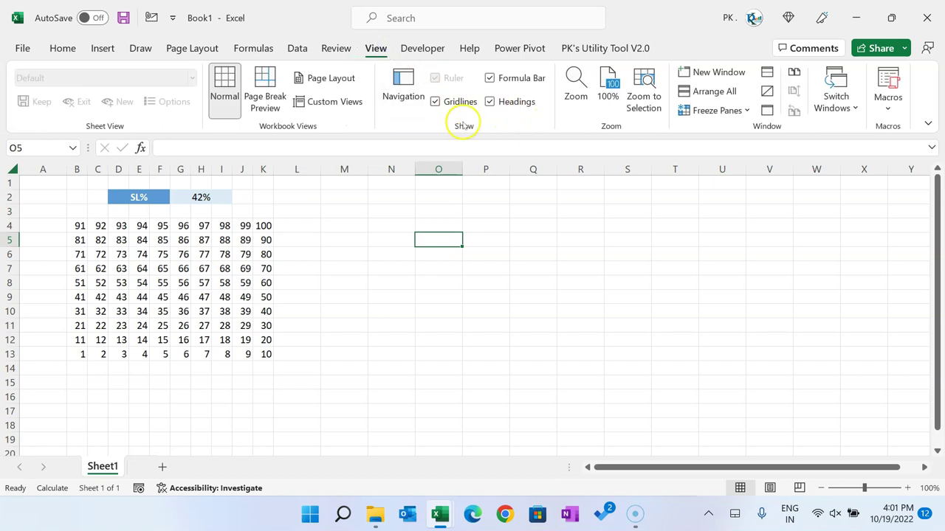
pyautogui.click(435, 102)
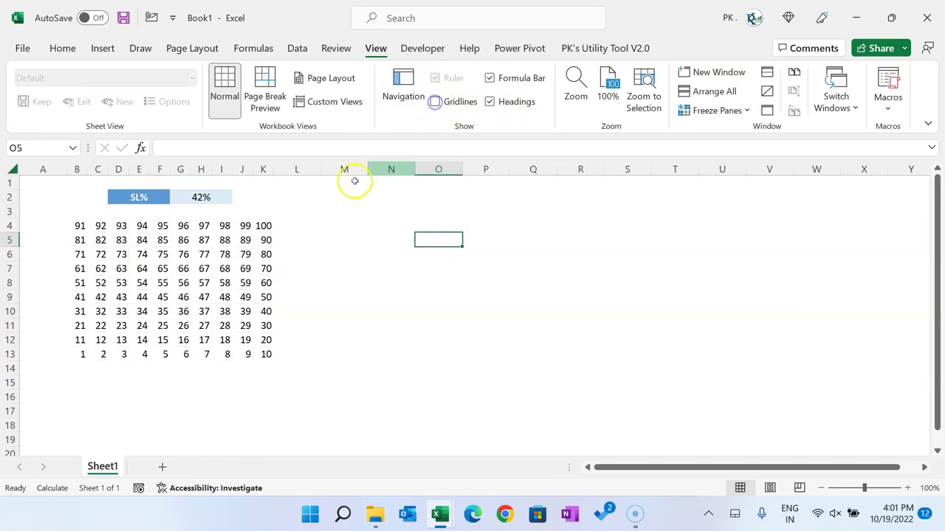
pyautogui.click(333, 197)
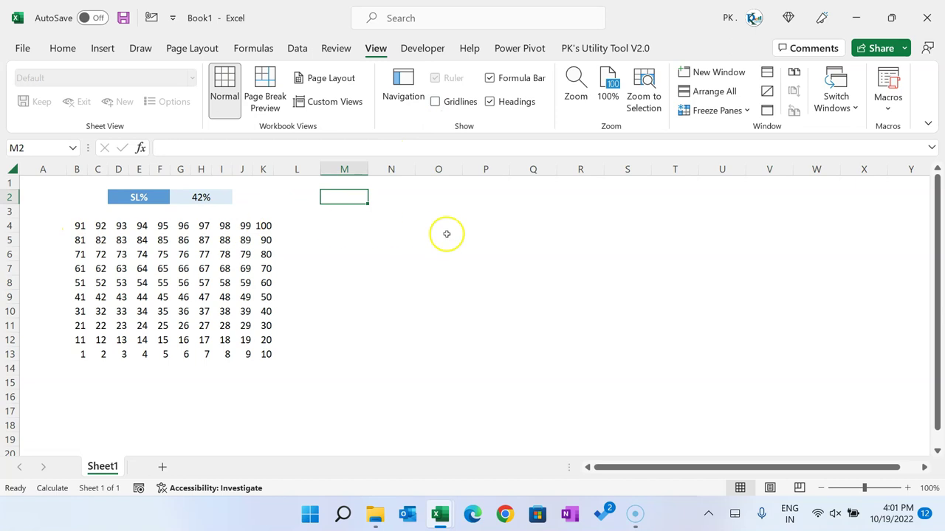
pyautogui.moveTo(79, 228); pyautogui.dragTo(263, 354)
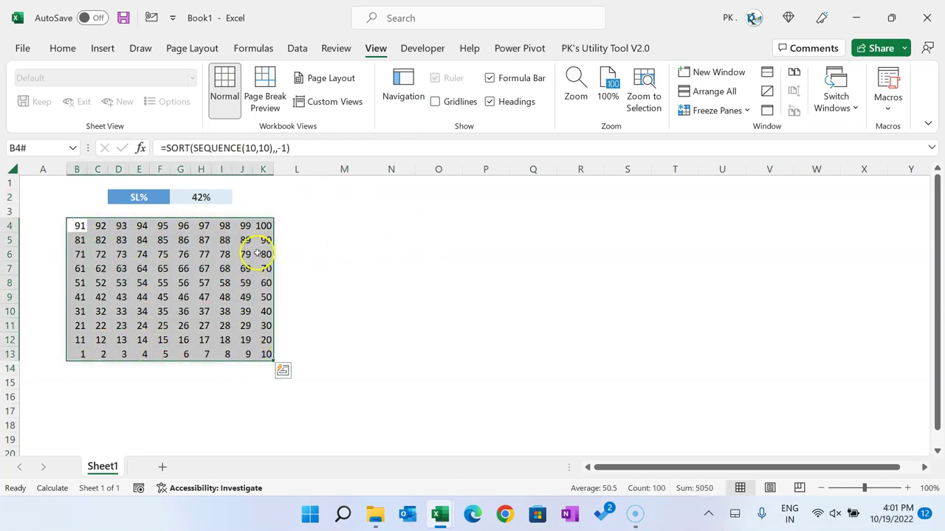
pyautogui.click(139, 198)
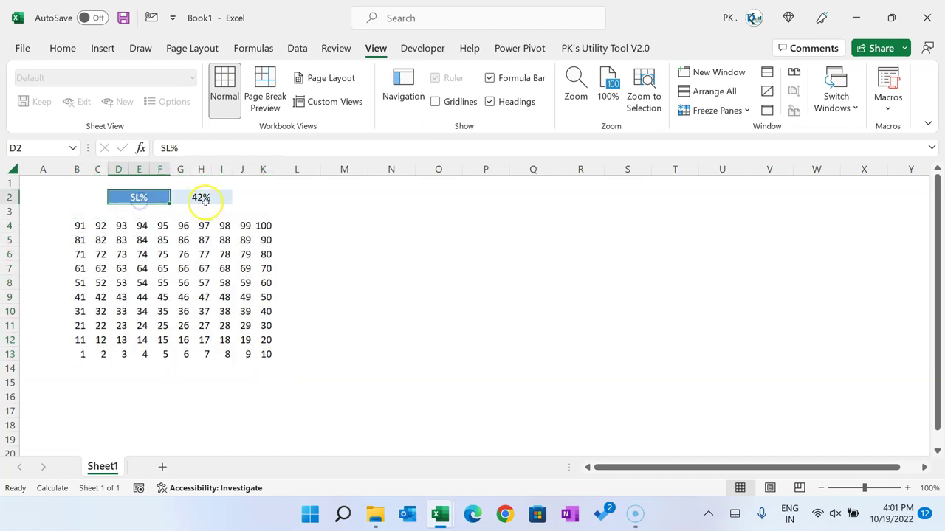
pyautogui.click(80, 225)
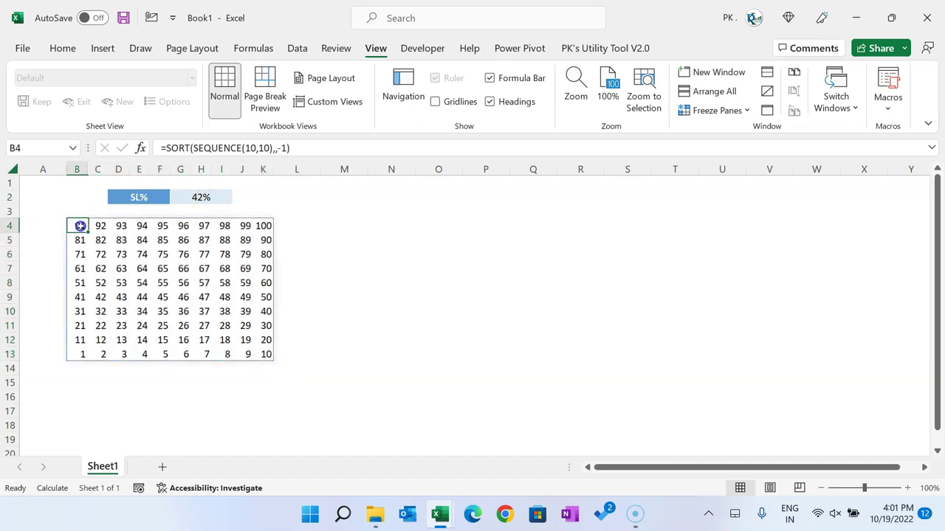
# Append /100 to B4's SORT(SEQUENCE) formula so the grid holds fractions 0.01–1
pyautogui.click(290, 149)
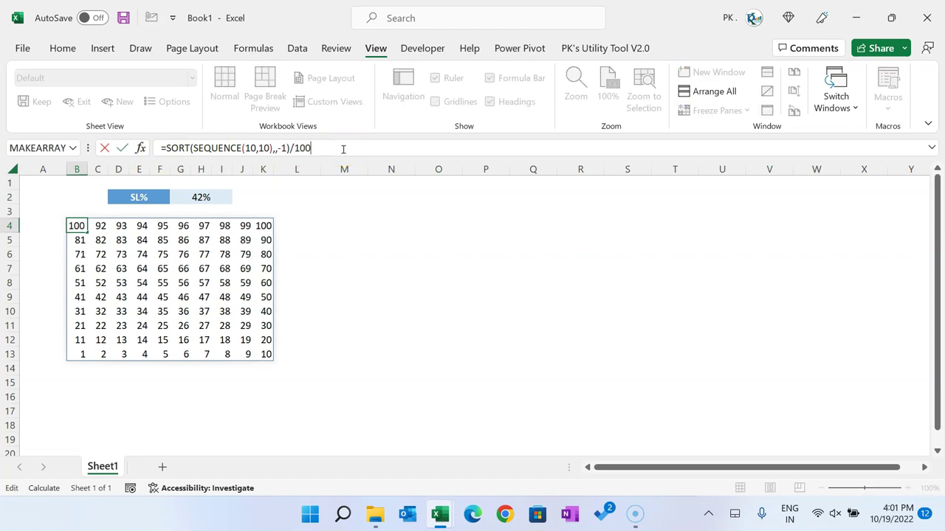
pyautogui.press('Return')
pyautogui.press('Up')
pyautogui.press('Right')
pyautogui.press('Right')
pyautogui.press('Right')
pyautogui.press('Right')
pyautogui.press('Right')
pyautogui.press('Right')
pyautogui.press('Left')
pyautogui.press('Left')
pyautogui.press('Left')
pyautogui.press('Left')
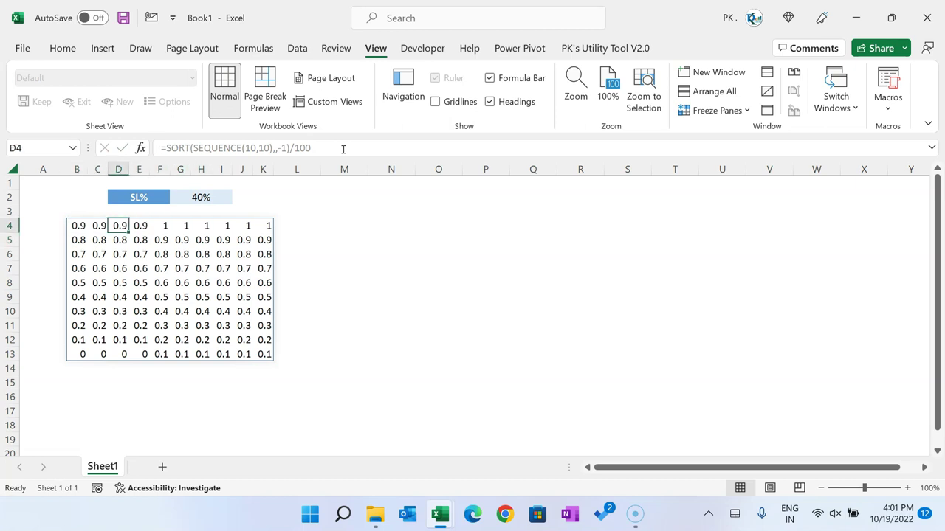
pyautogui.click(438, 254)
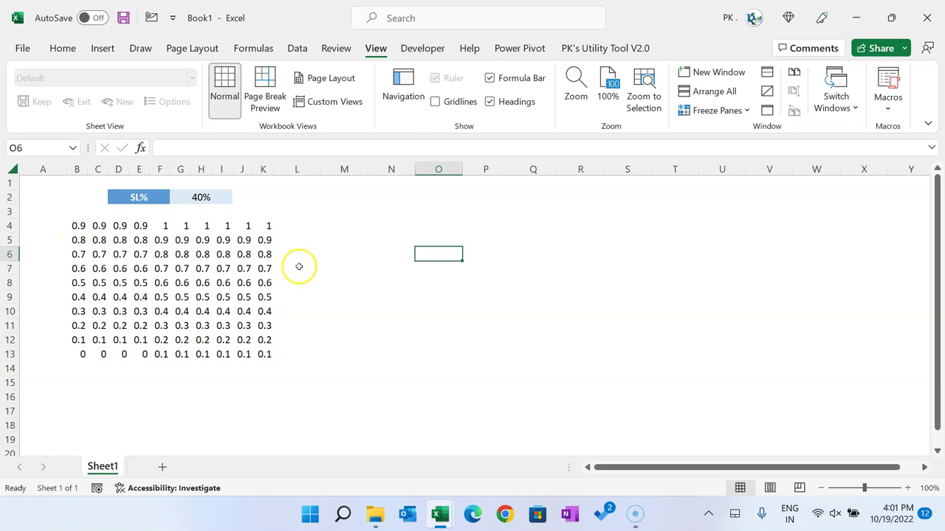
# Glance at the finished Male-Female chart workbook, then return to Book1 and select N5
pyautogui.hotkey('alt', 'Tab')
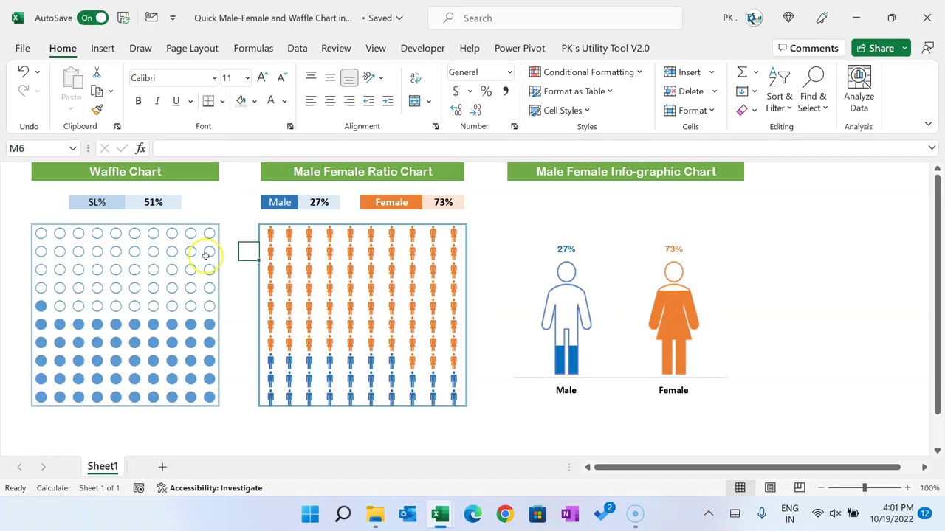
pyautogui.hotkey('alt', 'Tab')
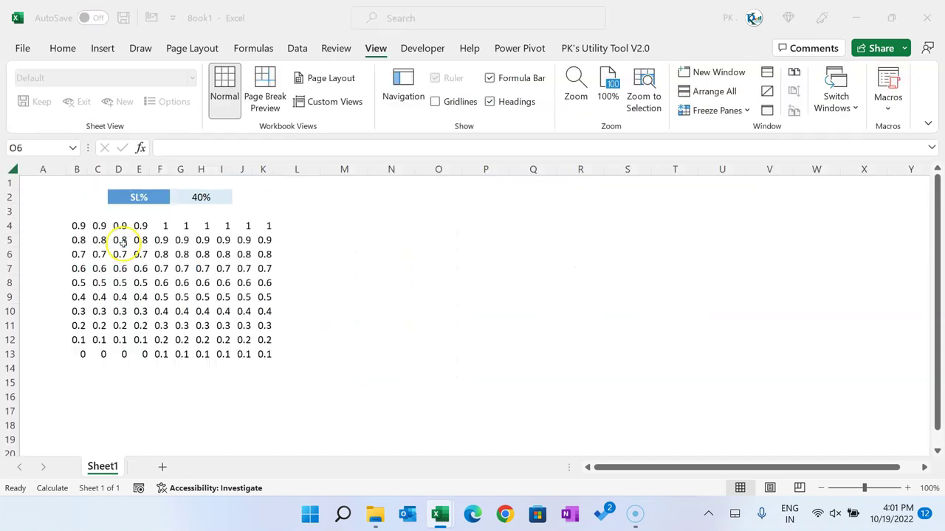
pyautogui.click(391, 237)
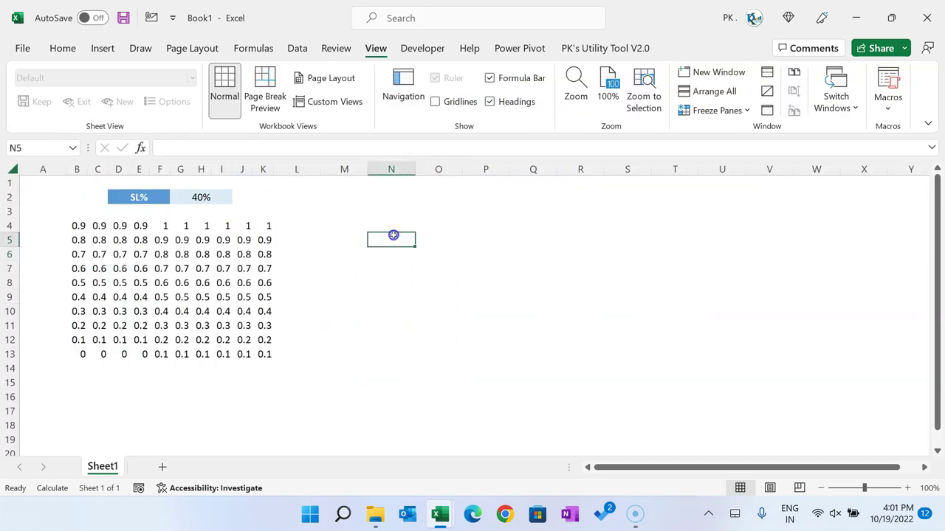
# Open the Insert Symbol dialog and set its font to Wingdings 2
pyautogui.click(107, 48)
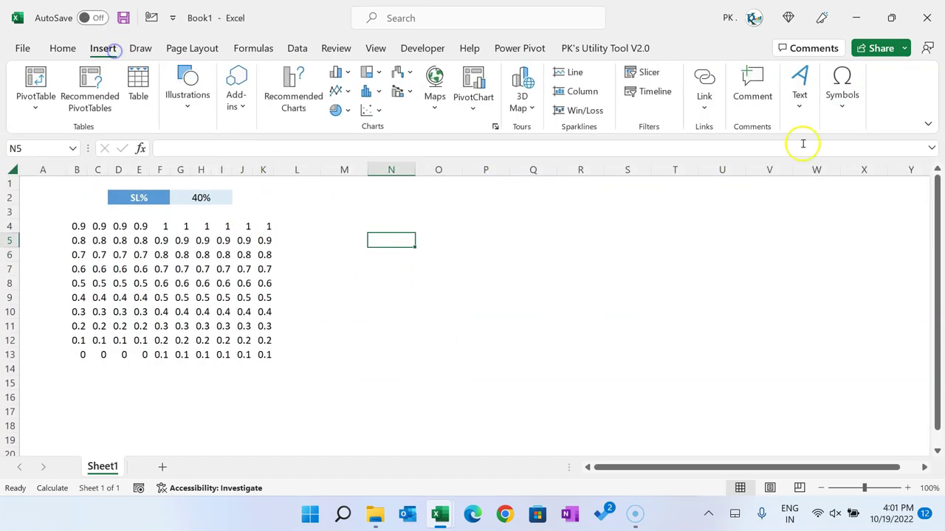
pyautogui.click(847, 108)
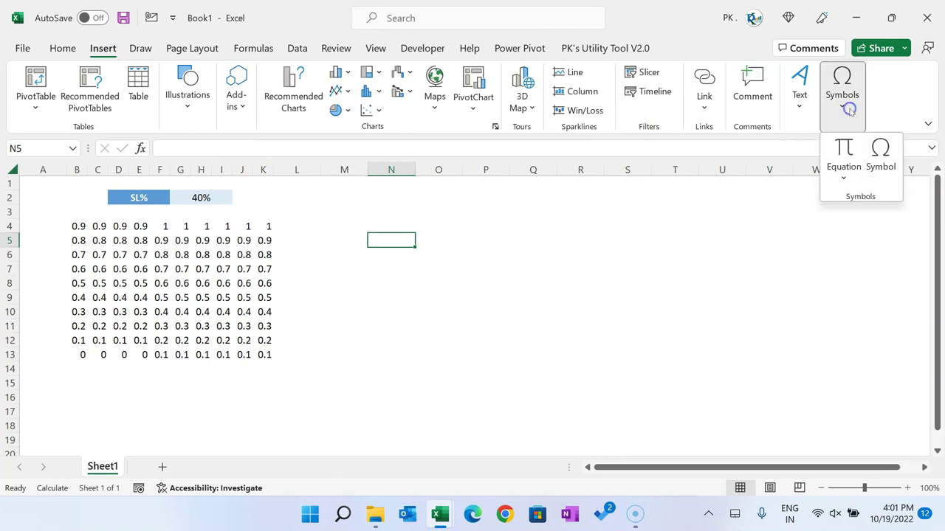
pyautogui.click(882, 163)
pyautogui.click(507, 190)
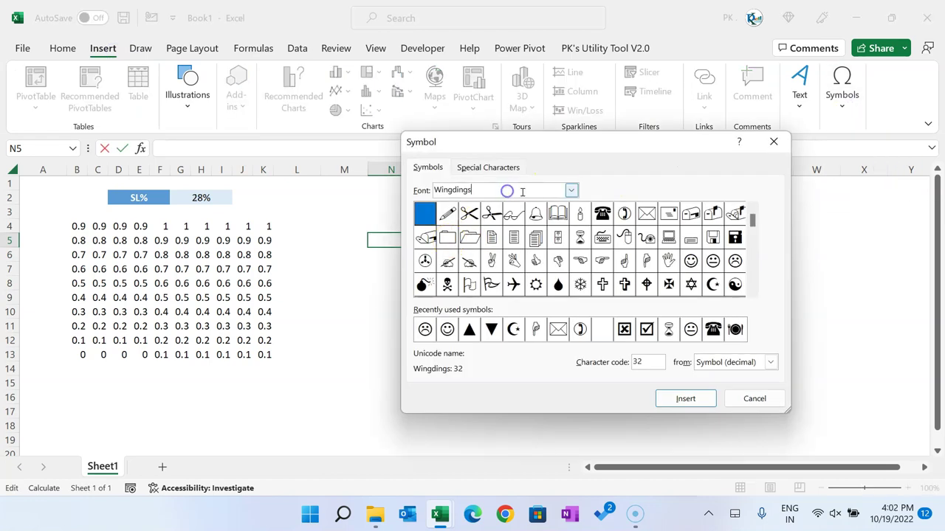
pyautogui.click(578, 194)
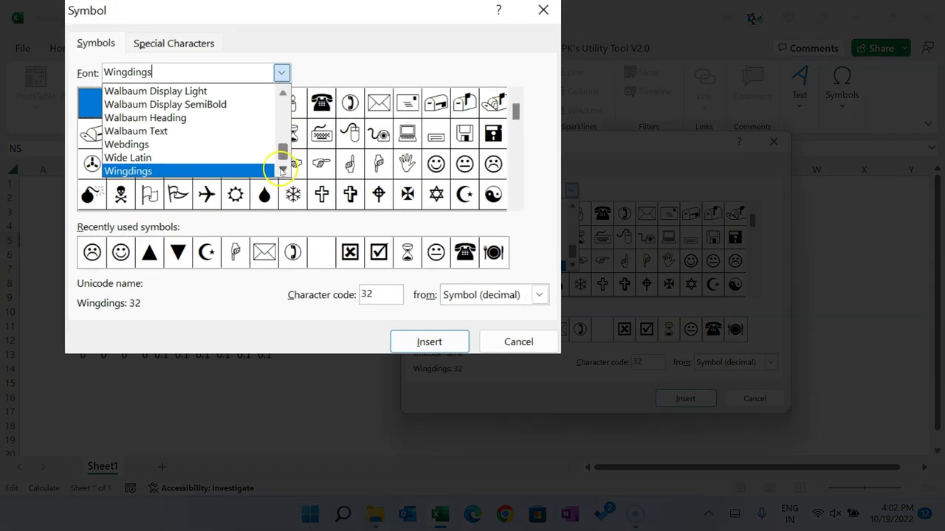
pyautogui.click(572, 266)
pyautogui.click(200, 169)
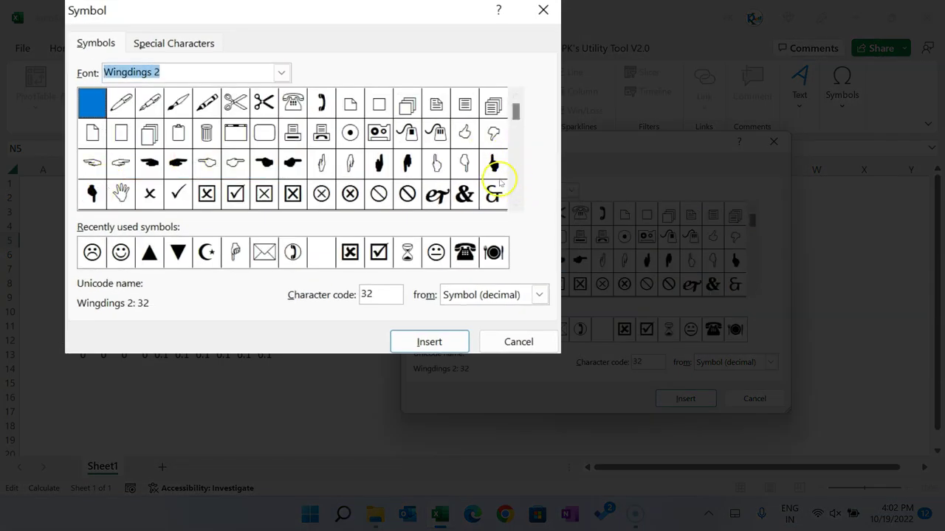
# Browse the Wingdings 2 square and circle symbols to find the filled and hollow circles
pyautogui.click(515, 204)
pyautogui.click(515, 204)
pyautogui.click(515, 204)
pyautogui.click(515, 204)
pyautogui.click(515, 204)
pyautogui.click(515, 205)
pyautogui.click(515, 204)
pyautogui.click(407, 130)
pyautogui.click(383, 135)
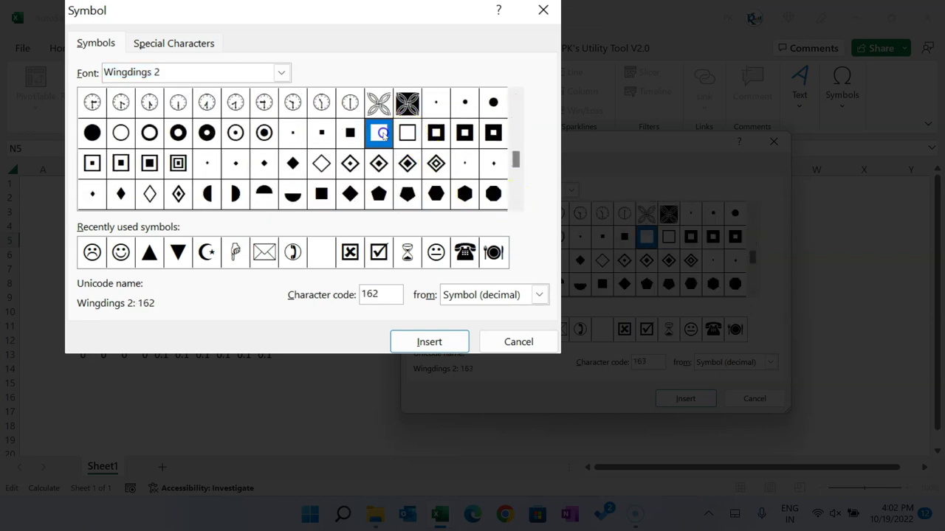
pyautogui.click(406, 134)
pyautogui.click(90, 133)
pyautogui.click(111, 135)
pyautogui.click(103, 136)
pyautogui.click(127, 138)
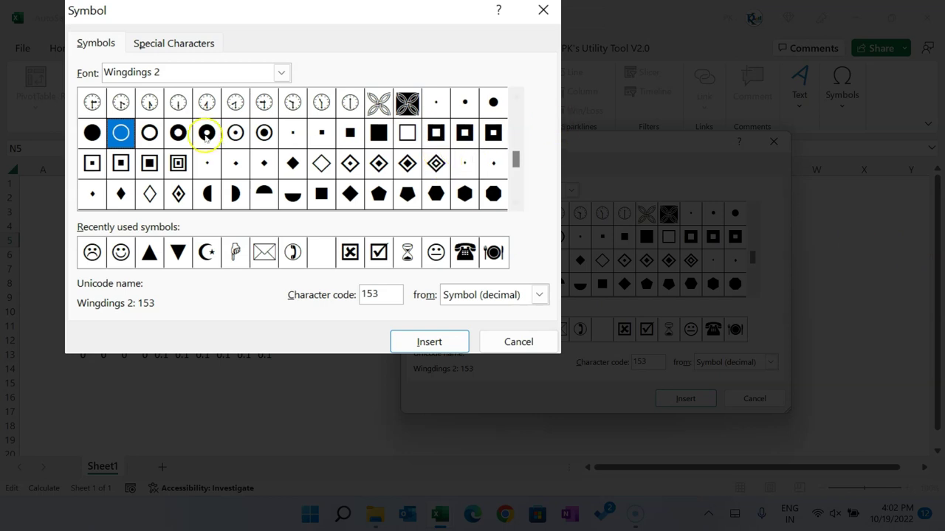
pyautogui.click(93, 133)
pyautogui.click(117, 133)
pyautogui.click(95, 143)
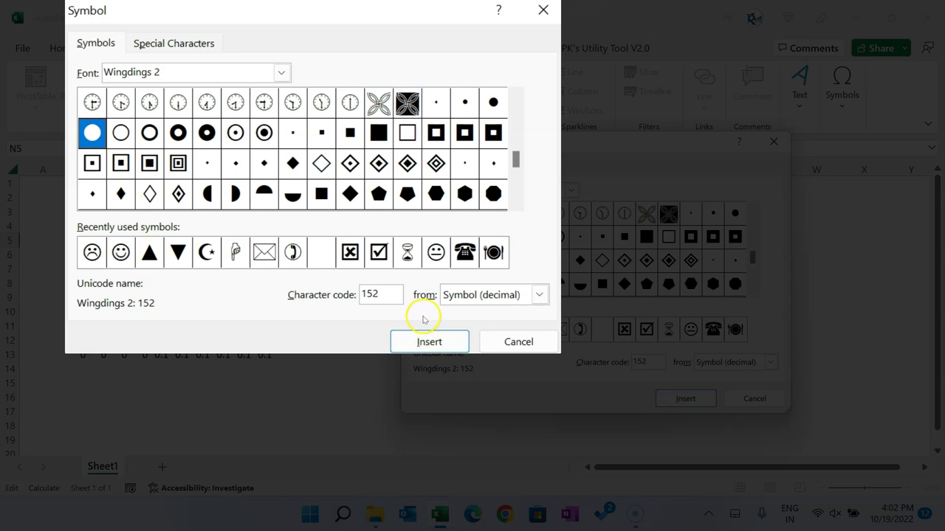
# Note codes 152 (filled circle) and 153 (hollow circle), close the dialog, select B4:K13
pyautogui.moveTo(376, 296); pyautogui.dragTo(352, 290)
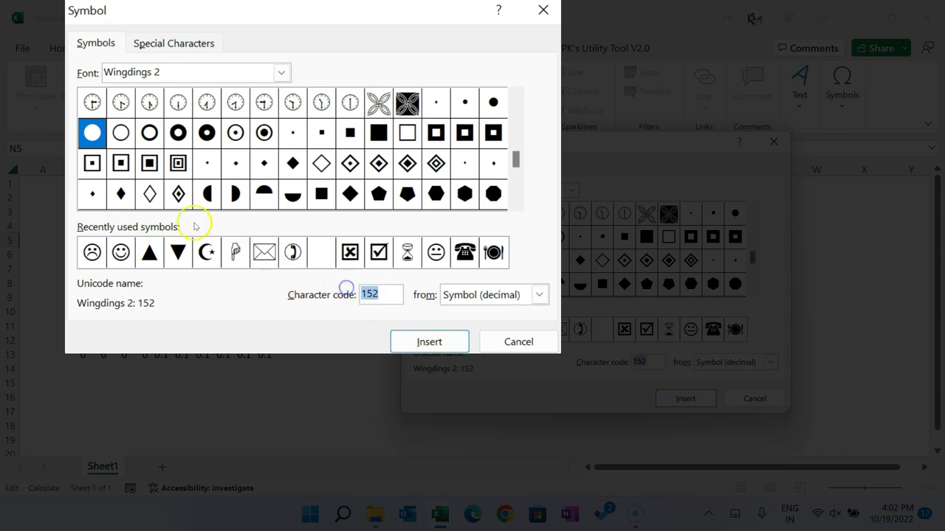
pyautogui.click(123, 133)
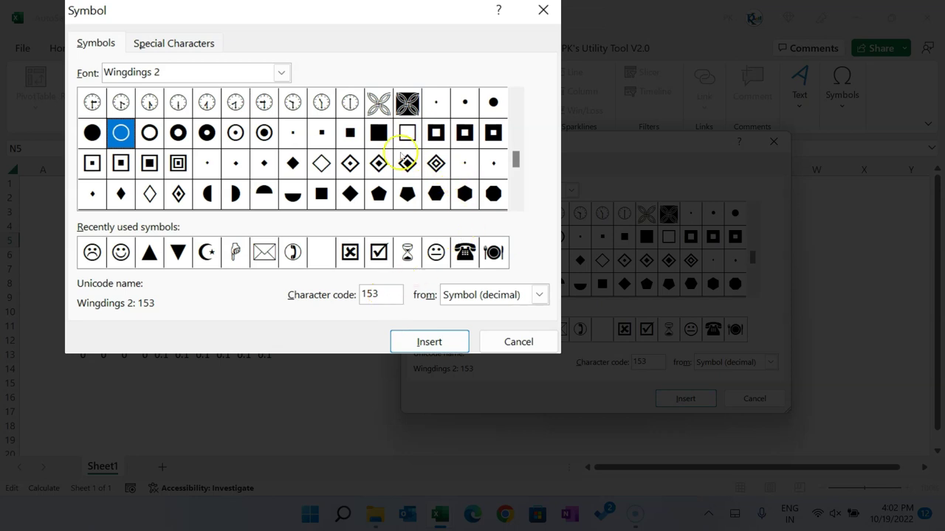
pyautogui.click(379, 135)
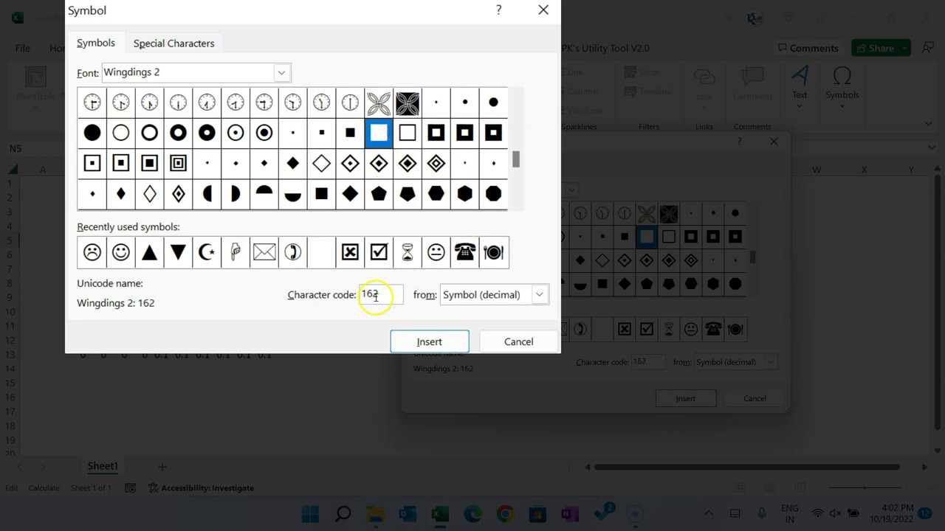
pyautogui.click(409, 135)
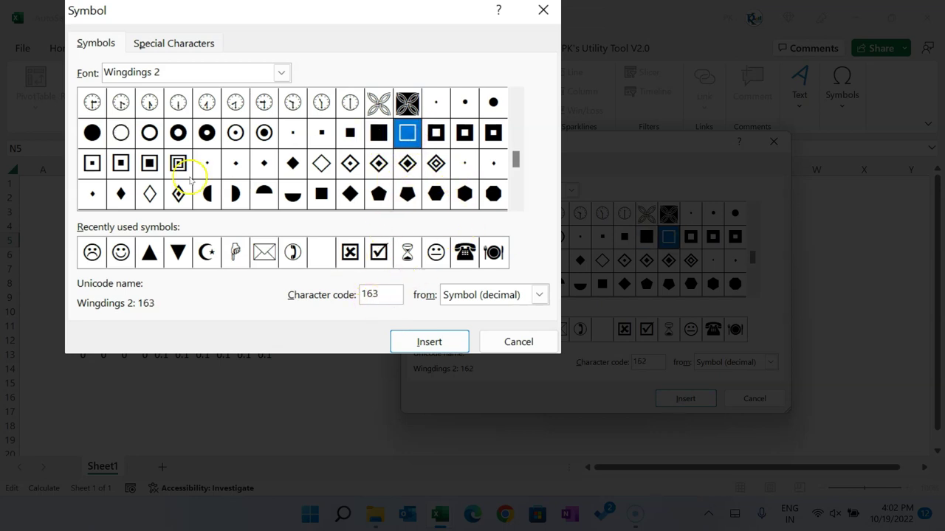
pyautogui.click(94, 141)
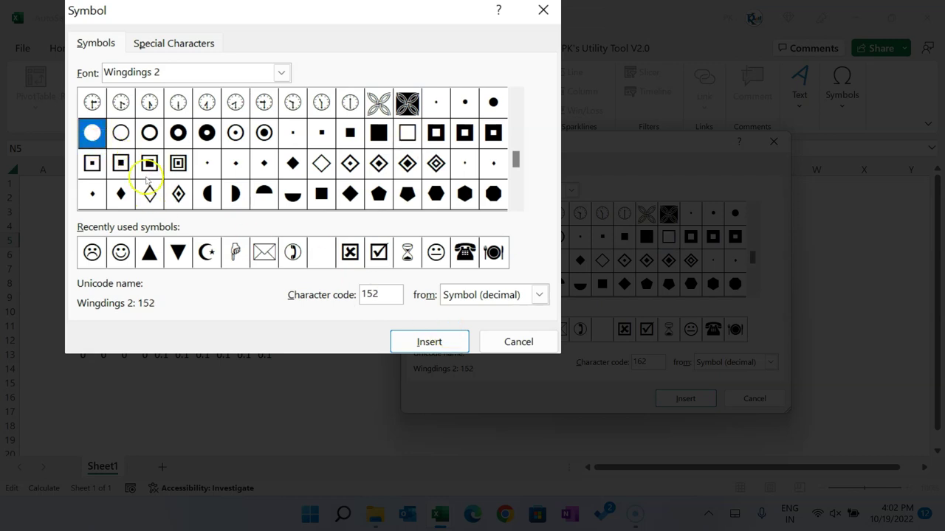
pyautogui.click(126, 137)
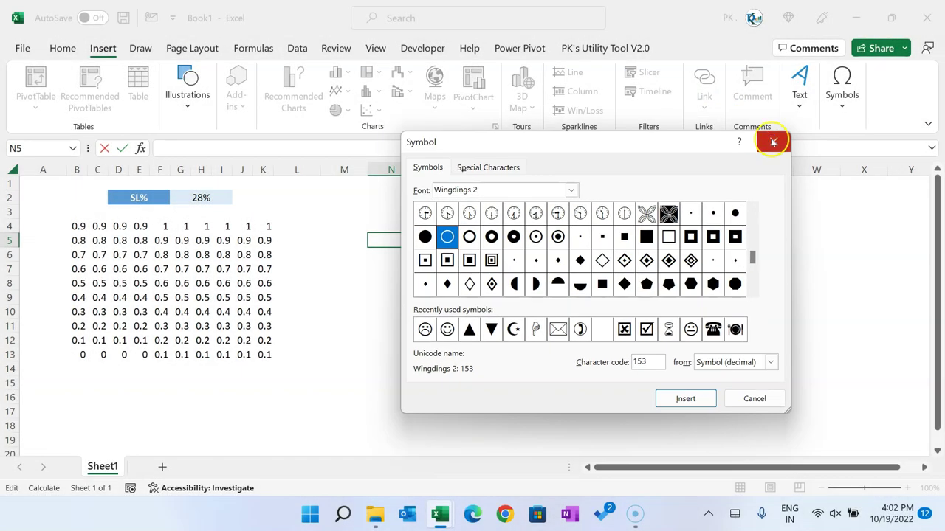
pyautogui.click(773, 141)
pyautogui.moveTo(76, 226); pyautogui.dragTo(257, 355)
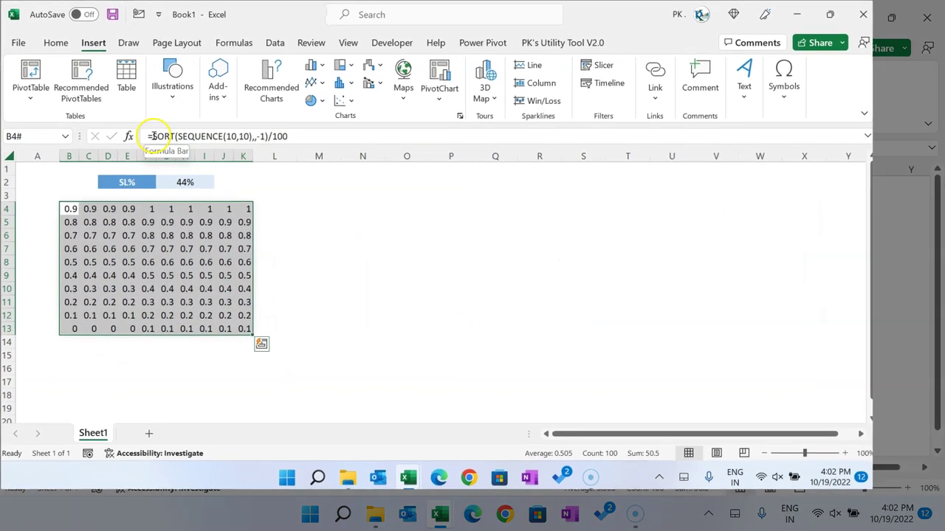
# Rewrite B4 as =IF(SORT(SEQUENCE(10,10),,-1)/100<$G$2,CHAR(152),CHAR(153))
pyautogui.click(154, 136)
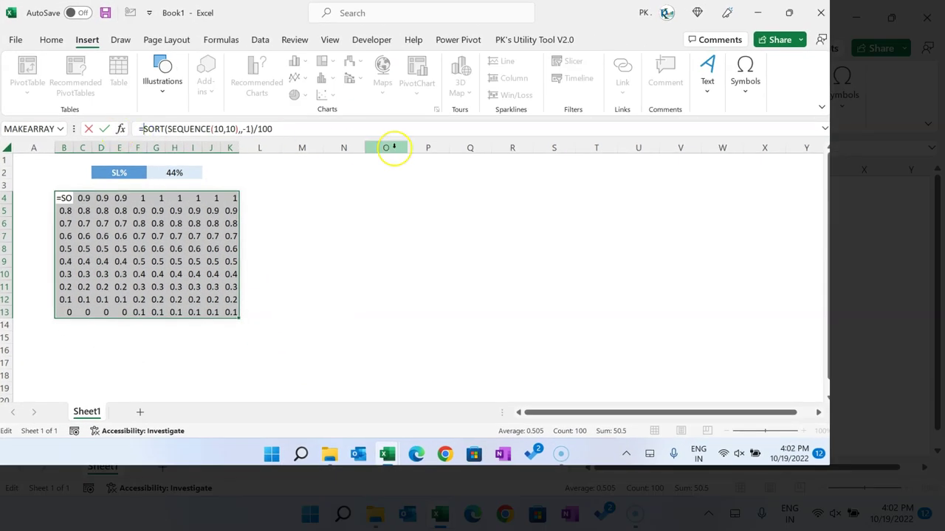
pyautogui.write('IF(')
pyautogui.keyDown('shift'); pyautogui.click(294, 130); pyautogui.keyUp('shift')
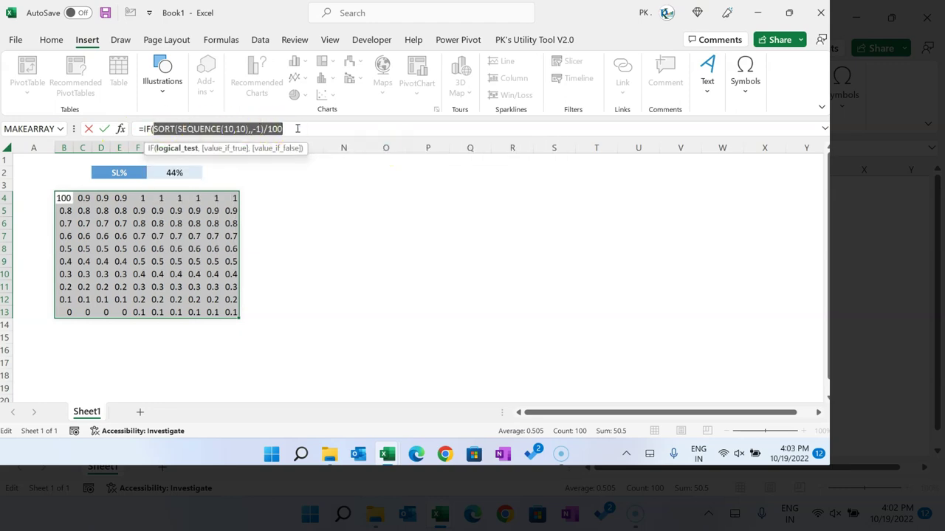
pyautogui.click(297, 129)
pyautogui.write('<')
pyautogui.click(178, 172)
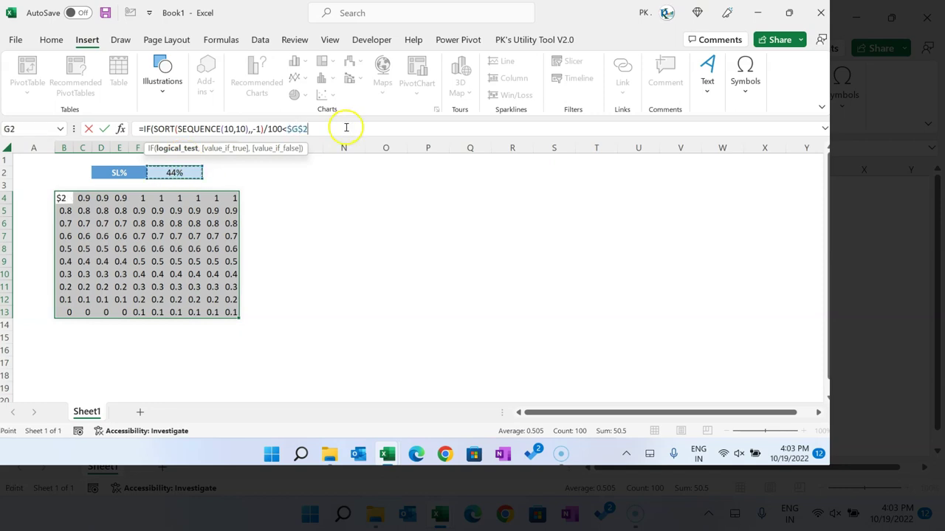
pyautogui.write(',CHAR(')
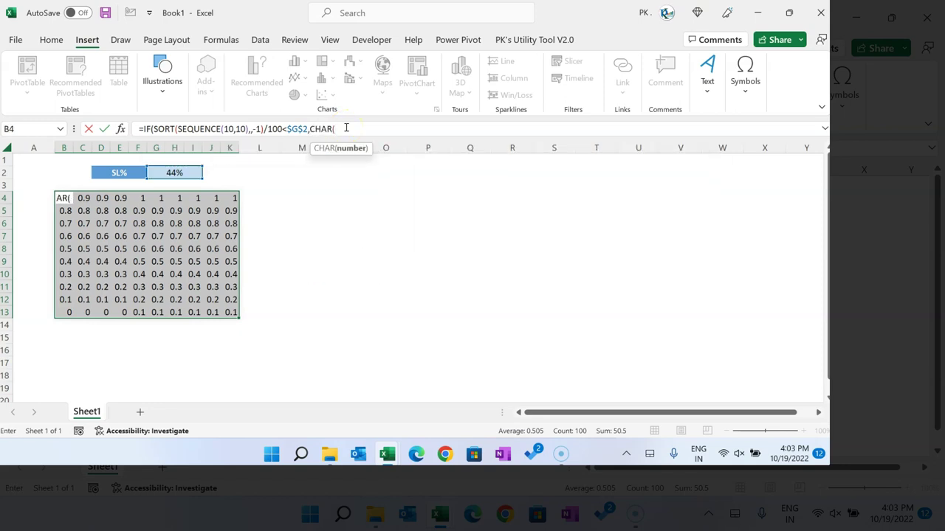
pyautogui.write('152)')
pyautogui.write(',ch')
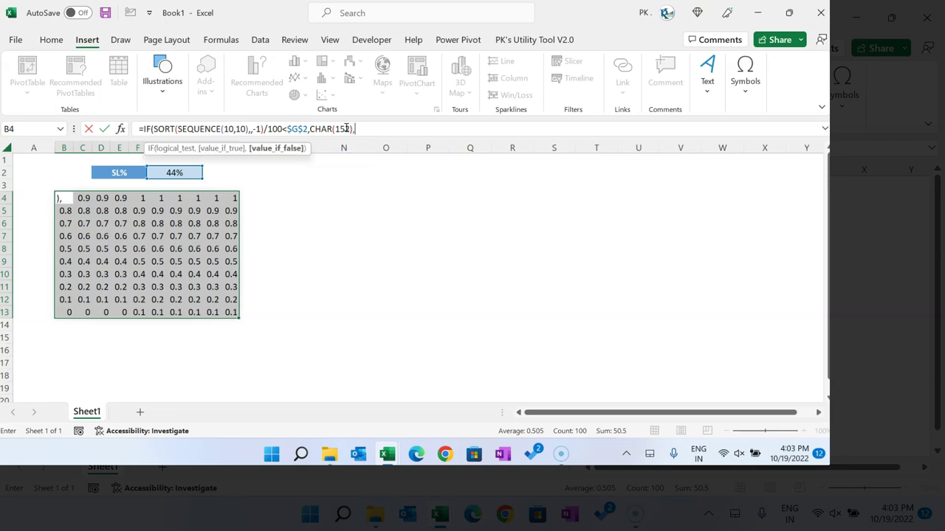
pyautogui.press('Tab')
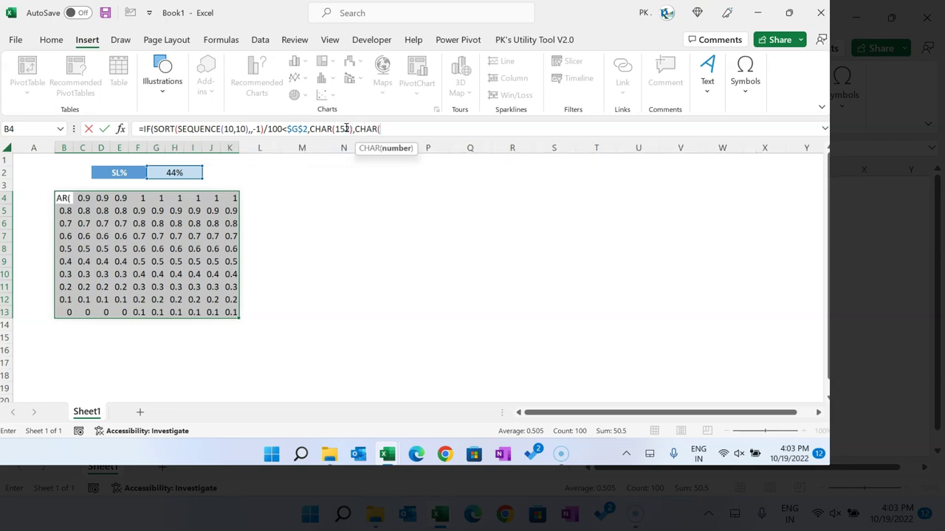
pyautogui.write('153)')
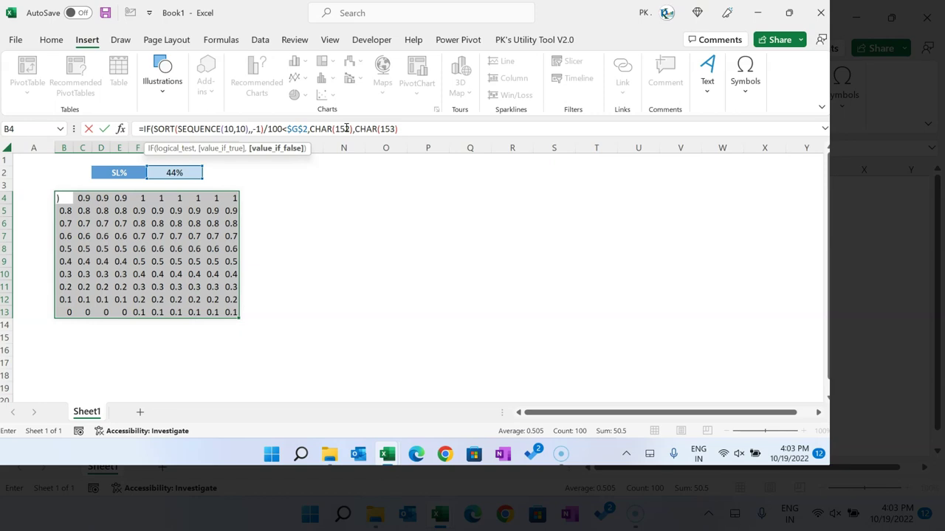
pyautogui.press('Return')
pyautogui.press('Return')
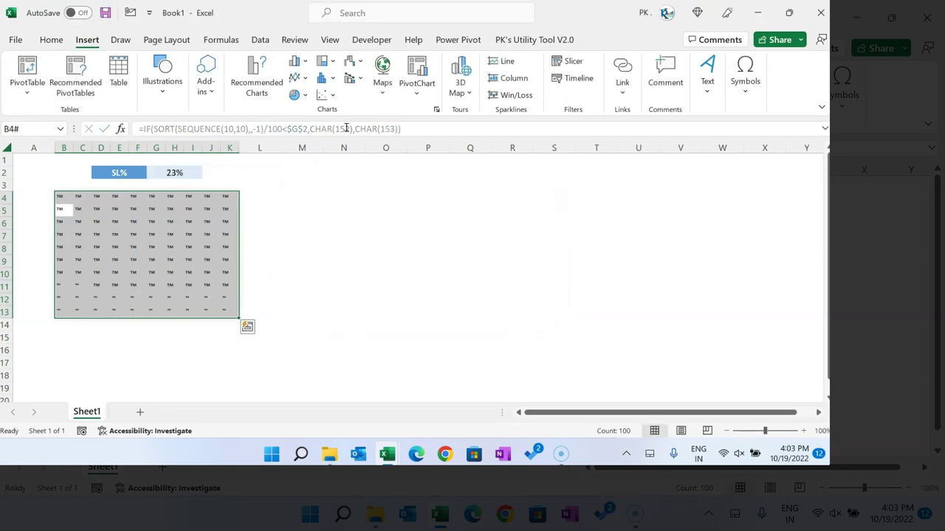
# Format the symbol grid in blue Wingdings 2 at font size 12
pyautogui.click(47, 40)
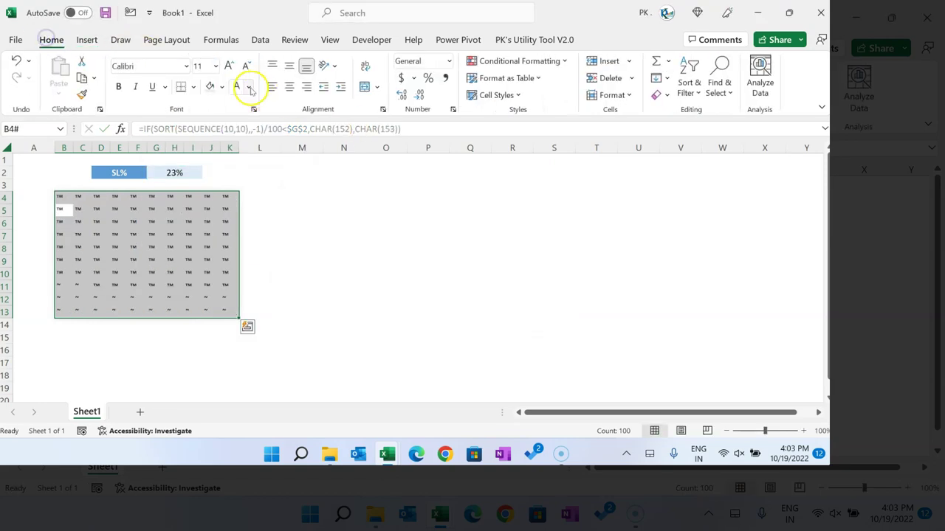
pyautogui.click(185, 65)
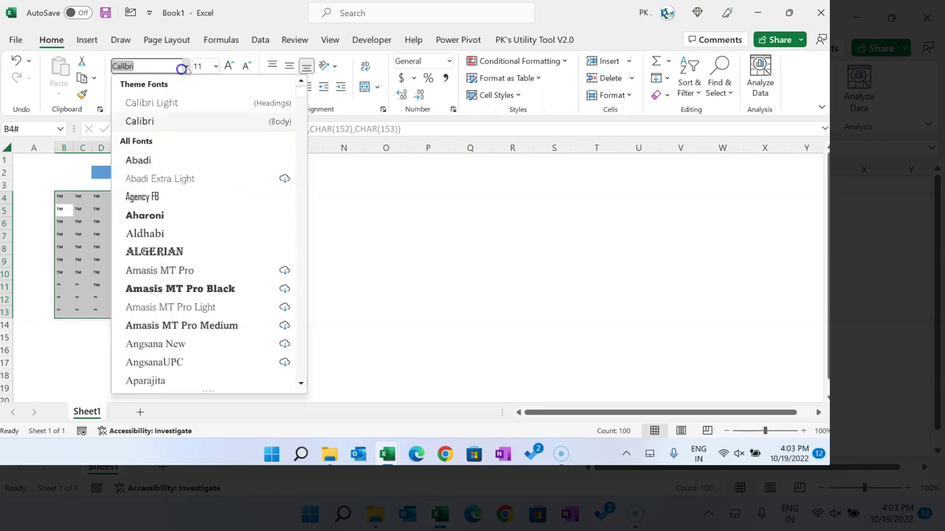
pyautogui.write('win')
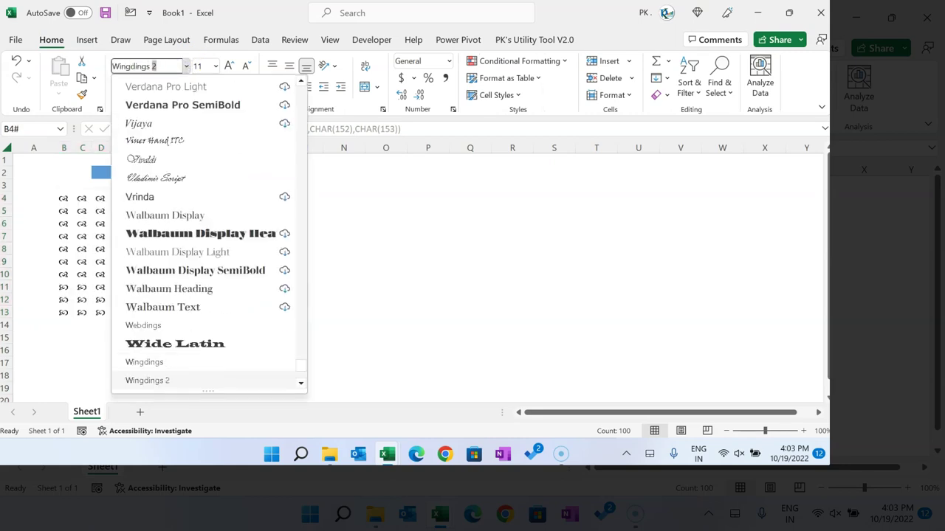
pyautogui.press('Return')
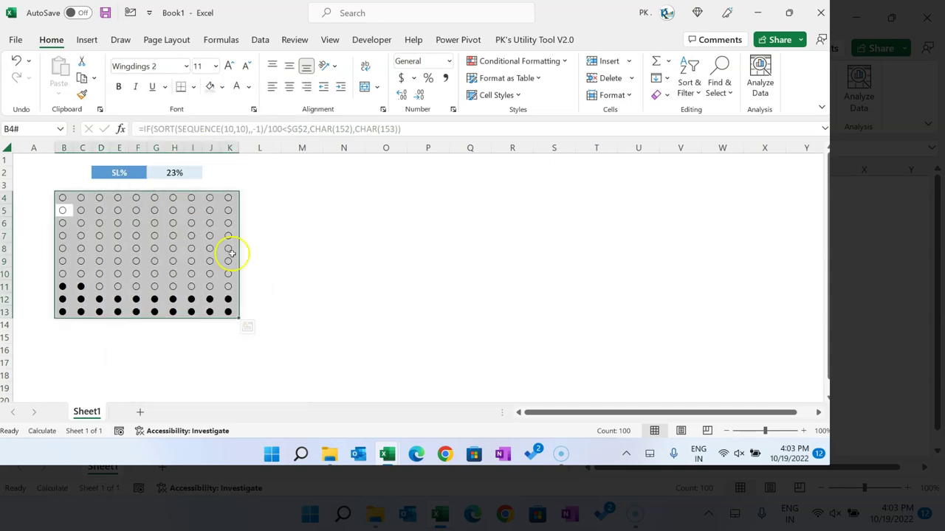
pyautogui.moveTo(62, 197); pyautogui.dragTo(228, 310)
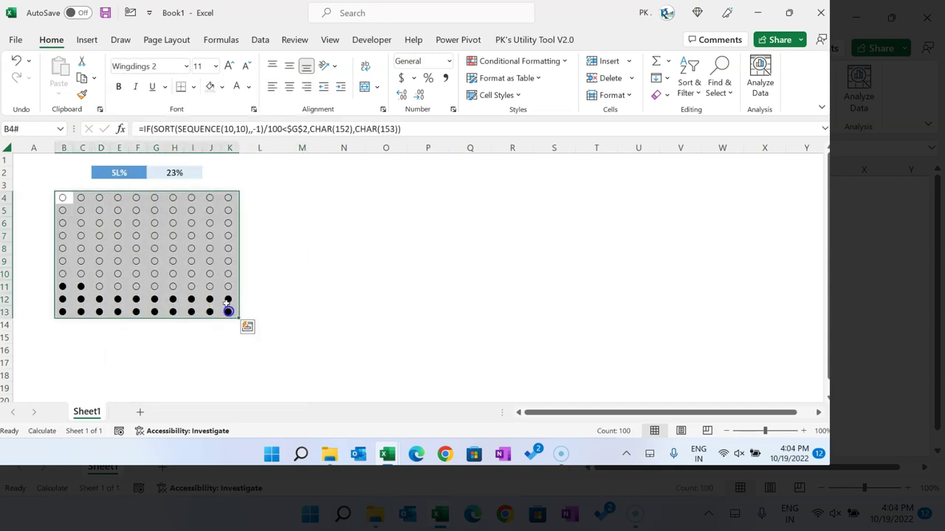
pyautogui.click(227, 64)
pyautogui.click(227, 64)
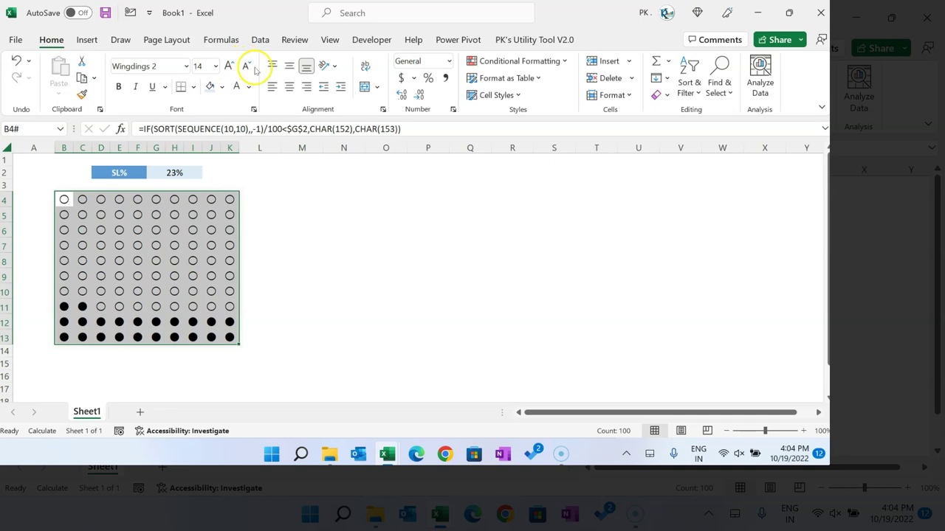
pyautogui.click(251, 68)
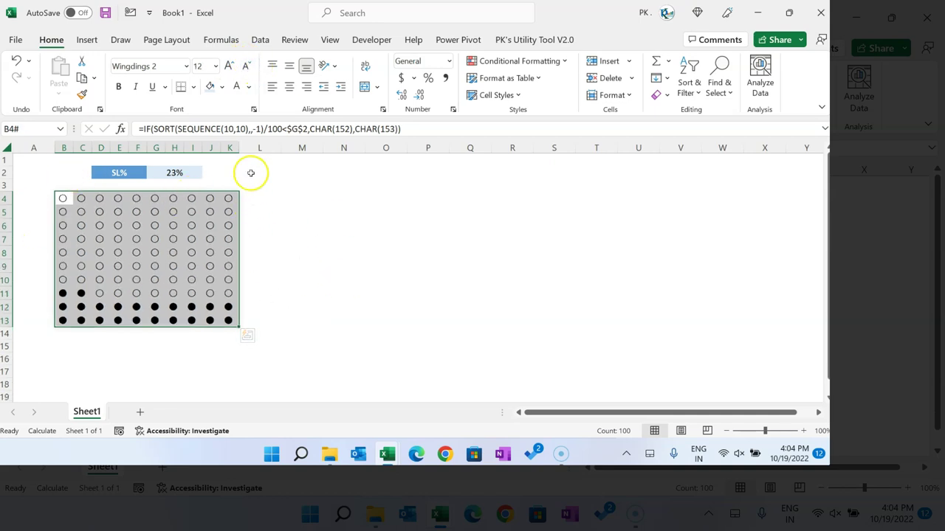
pyautogui.click(250, 87)
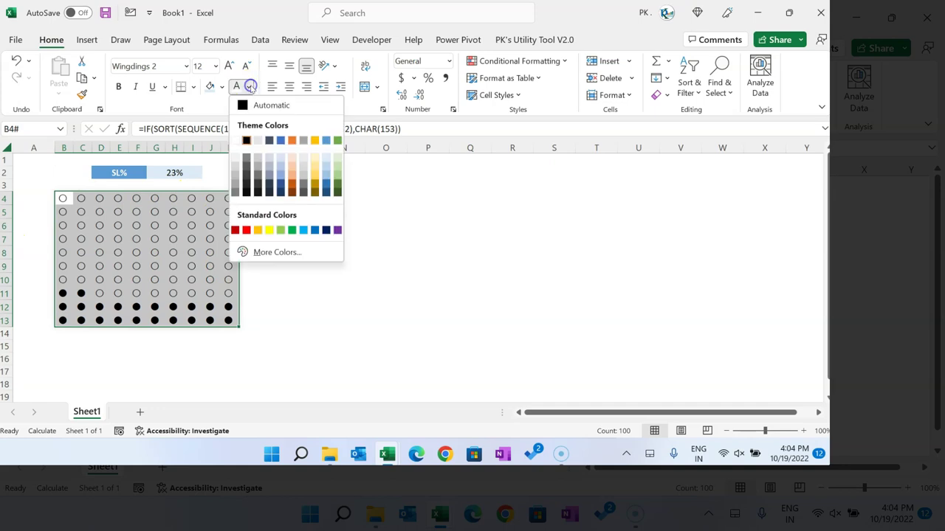
pyautogui.click(327, 141)
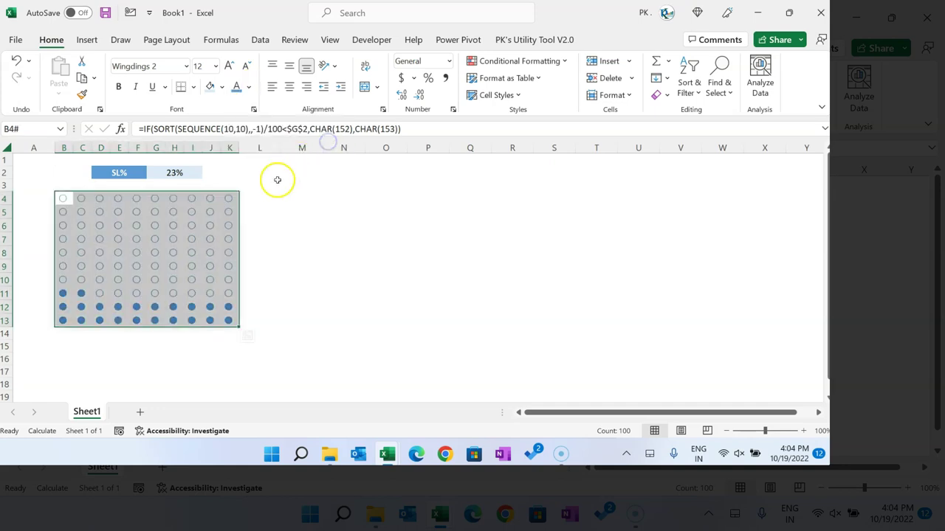
# Add a thick outside border around the circle grid
pyautogui.click(193, 87)
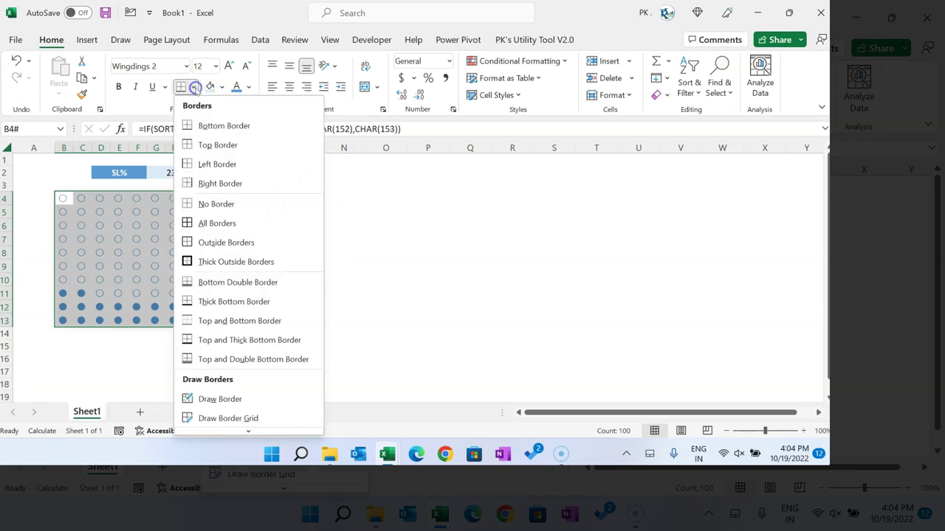
pyautogui.click(190, 263)
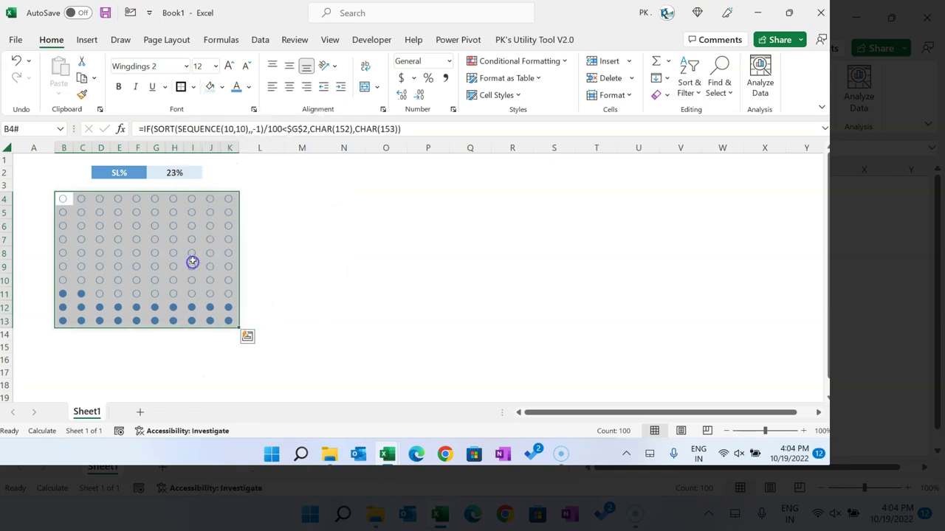
pyautogui.click(307, 239)
pyautogui.moveTo(63, 199); pyautogui.dragTo(228, 320)
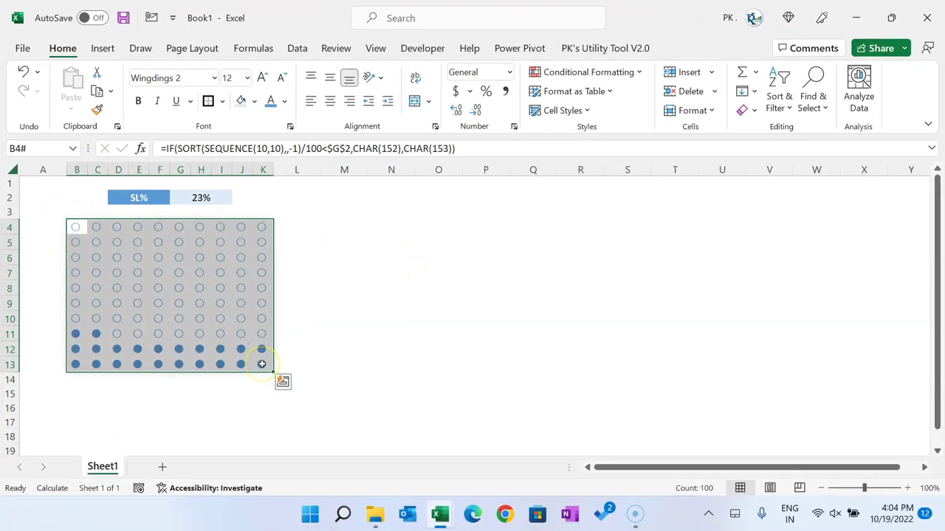
# Apply a blue double-line outline border to the grid in Format Cells
pyautogui.press('alt')
pyautogui.press('o')
pyautogui.press('e')
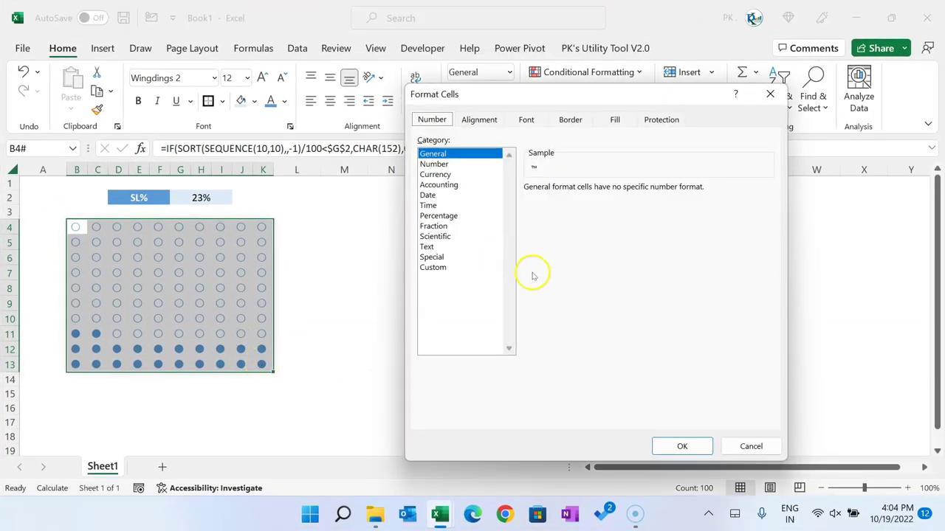
pyautogui.click(570, 119)
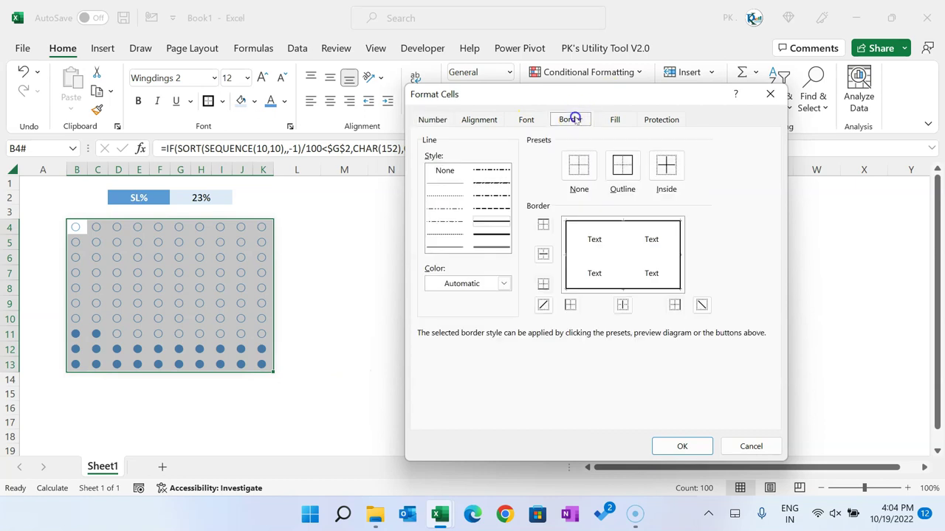
pyautogui.click(492, 247)
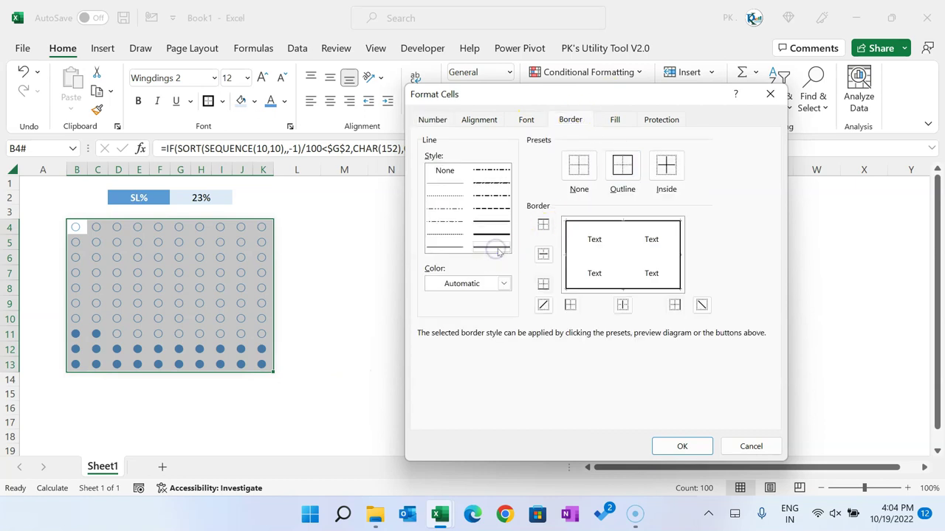
pyautogui.click(504, 285)
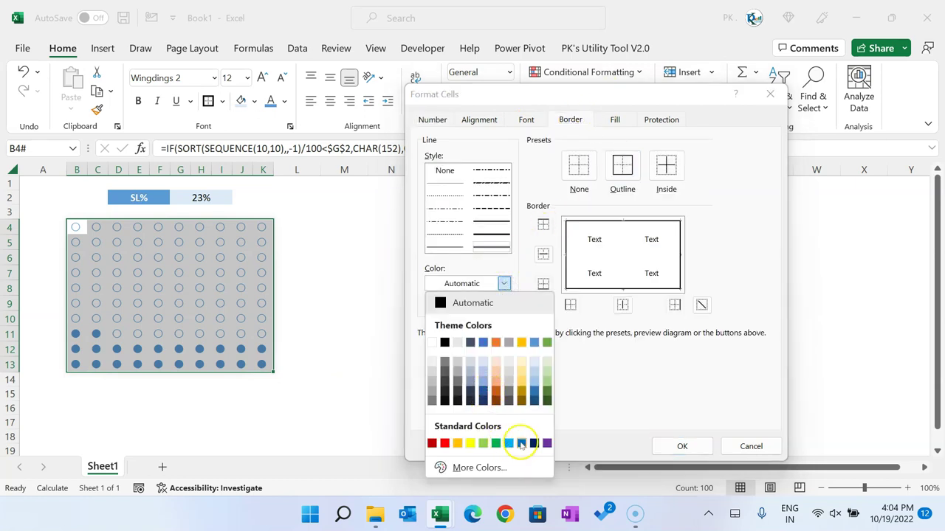
pyautogui.click(533, 343)
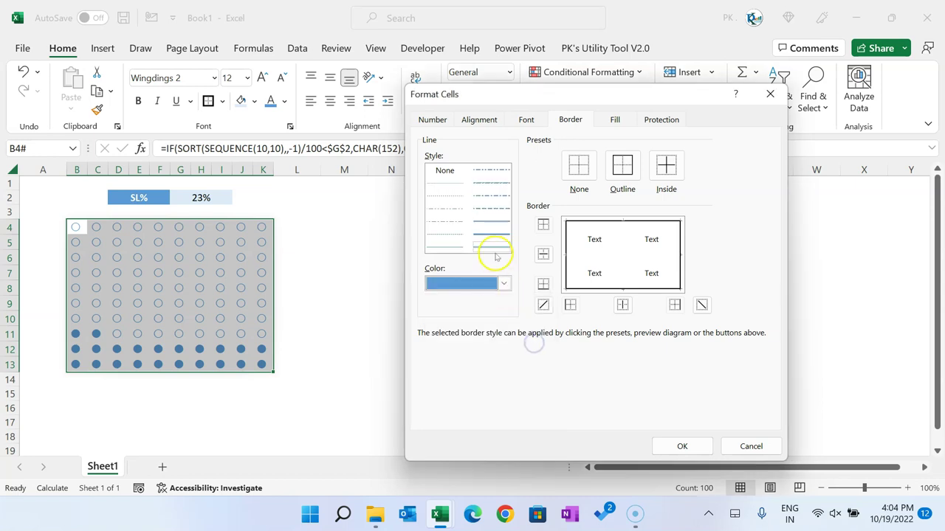
pyautogui.click(622, 167)
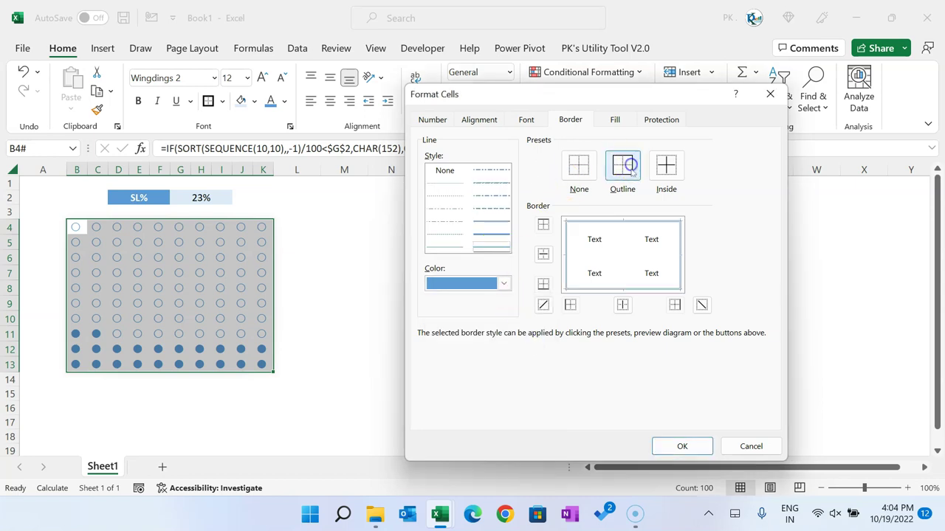
pyautogui.click(697, 449)
pyautogui.click(497, 353)
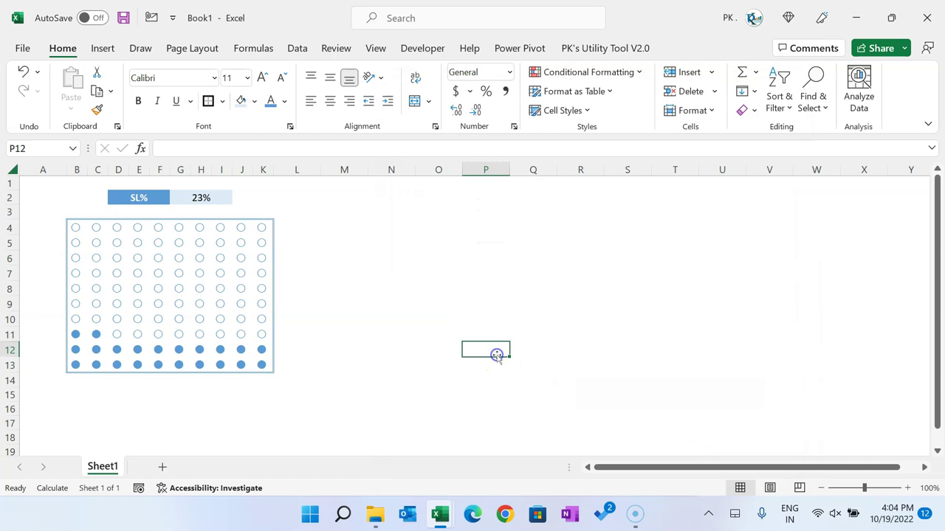
# Recalculate so the filled circles mark 65%, then inspect B4's formula
pyautogui.click(196, 196)
pyautogui.click(388, 334)
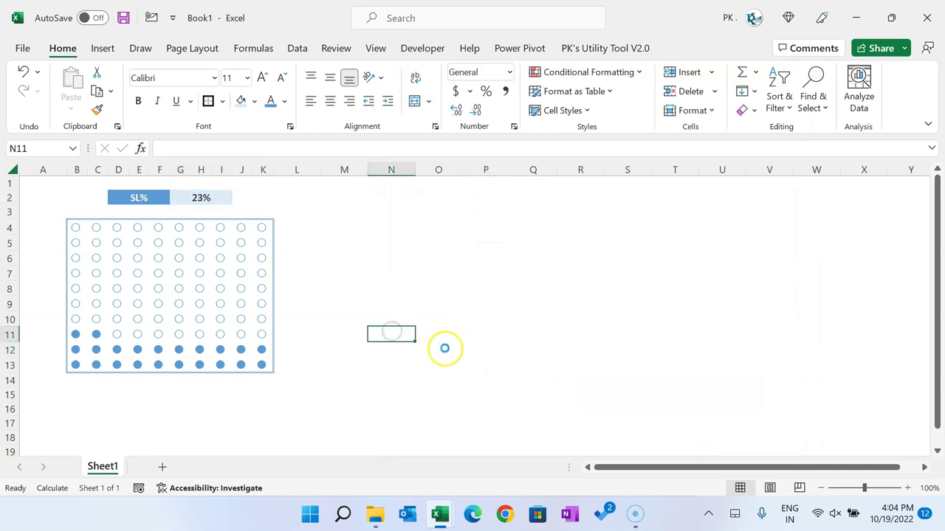
pyautogui.press('F9')
pyautogui.press('F9')
pyautogui.press('F9')
pyautogui.press('F9')
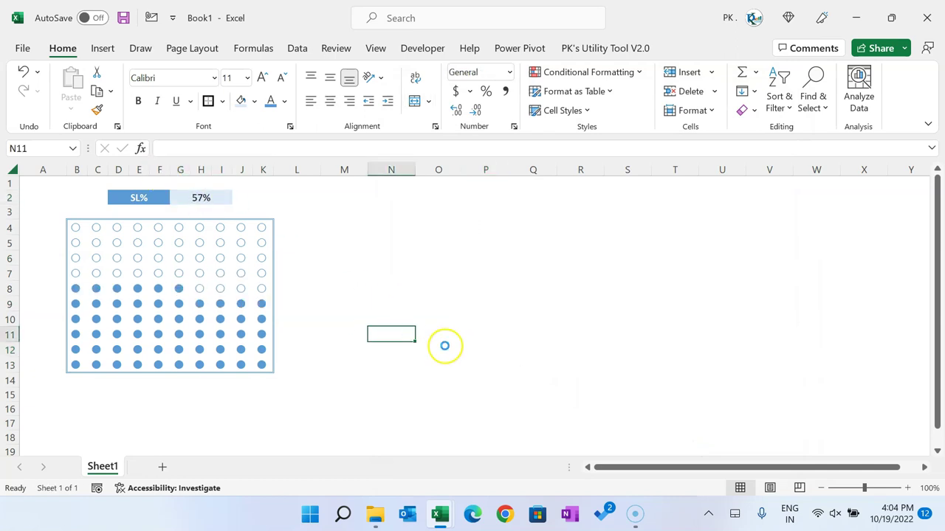
pyautogui.click(76, 228)
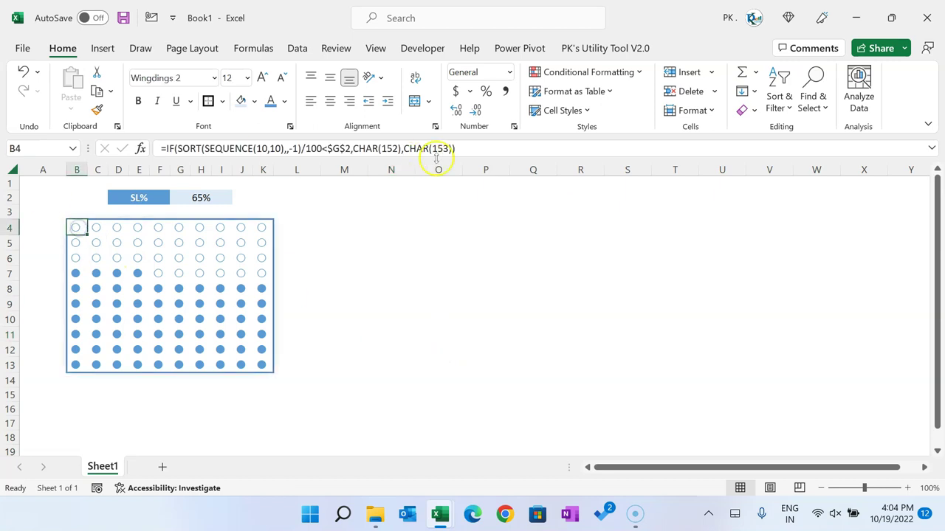
pyautogui.click(392, 148)
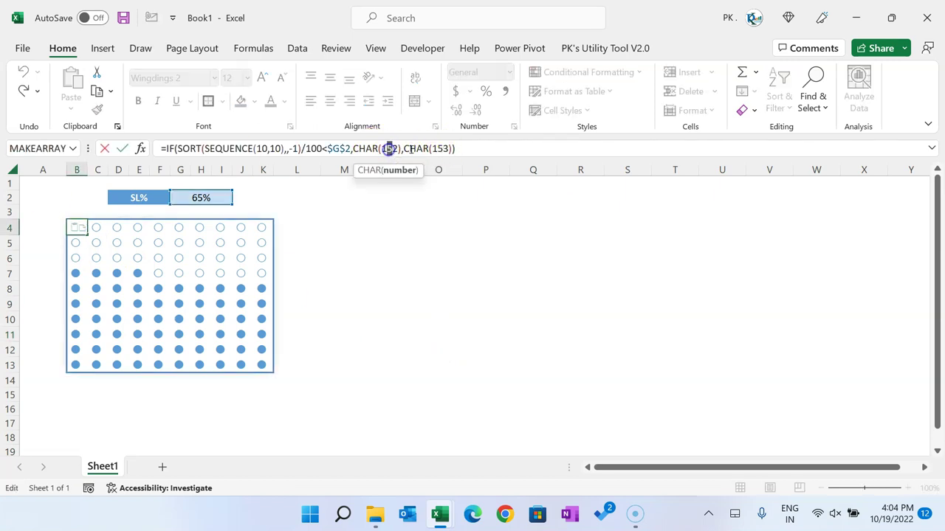
pyautogui.write('6')
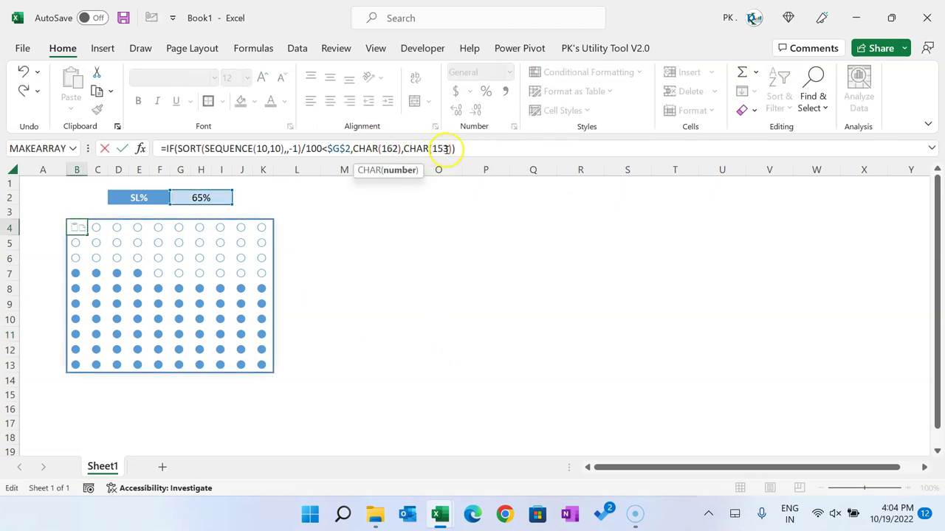
pyautogui.moveTo(436, 148); pyautogui.dragTo(443, 149)
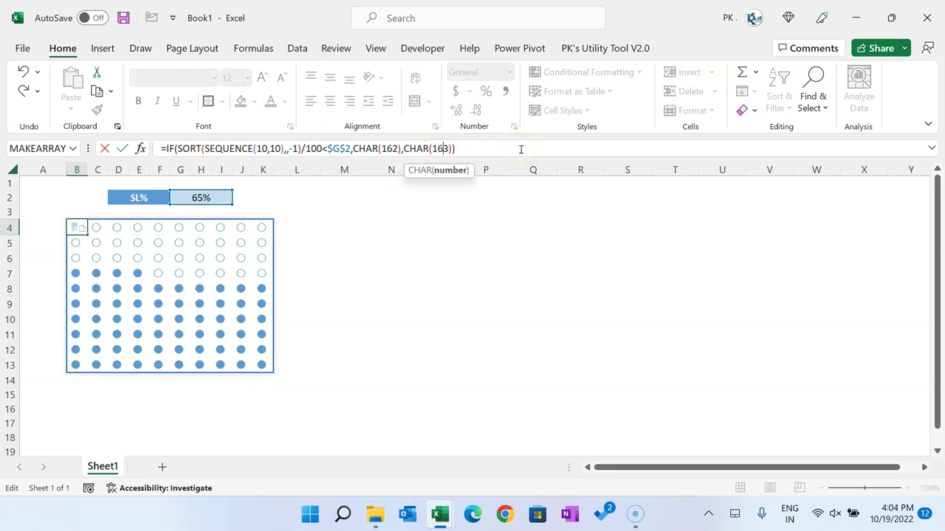
pyautogui.press('Return')
pyautogui.press('Up')
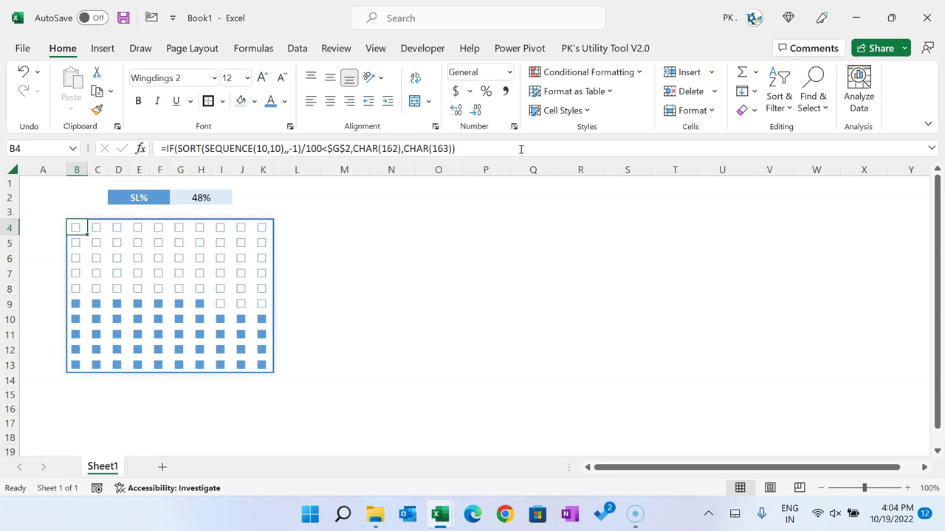
pyautogui.hotkey('ctrl', 'z')
# Copy the Male-to-46% label row from the finished workbook, then switch back to Book1
pyautogui.click(456, 269)
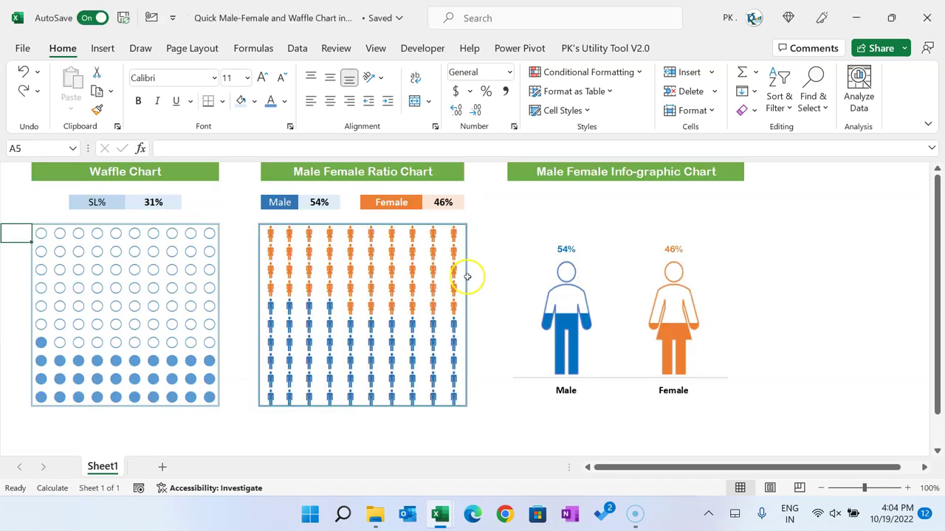
pyautogui.moveTo(270, 234); pyautogui.dragTo(462, 401)
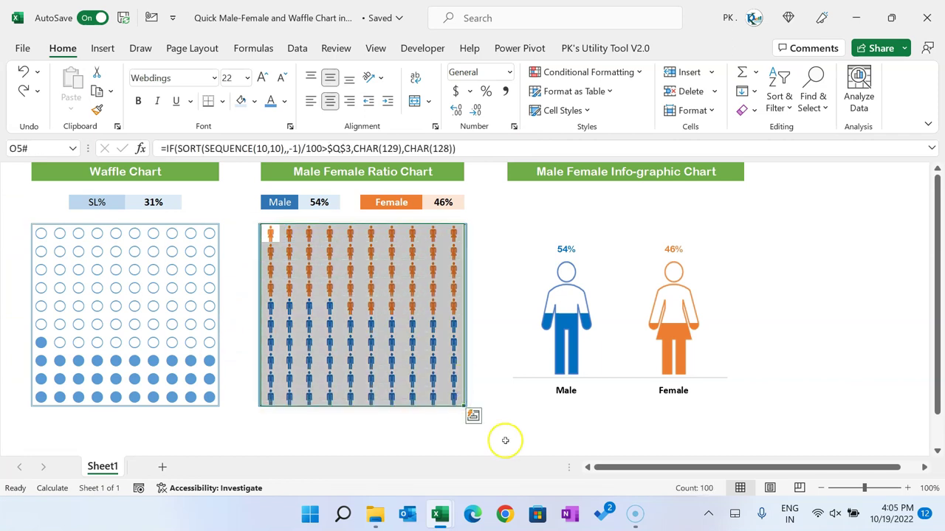
pyautogui.click(370, 429)
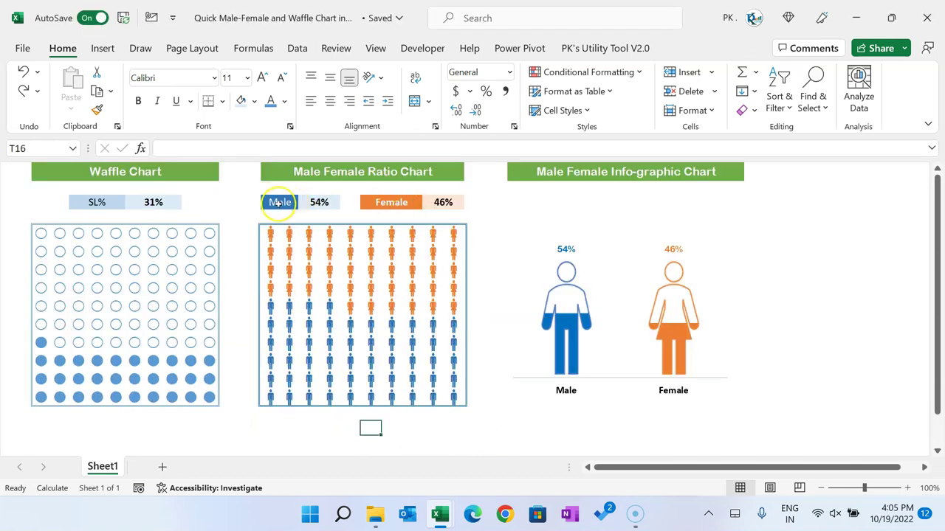
pyautogui.click(280, 203)
pyautogui.click(322, 202)
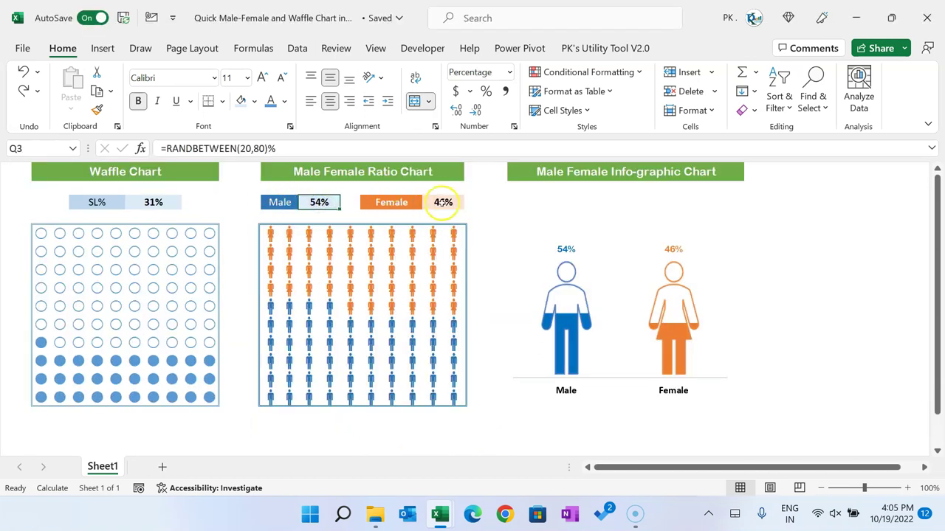
pyautogui.moveTo(282, 202); pyautogui.dragTo(433, 200)
pyautogui.hotkey('ctrl', 'c')
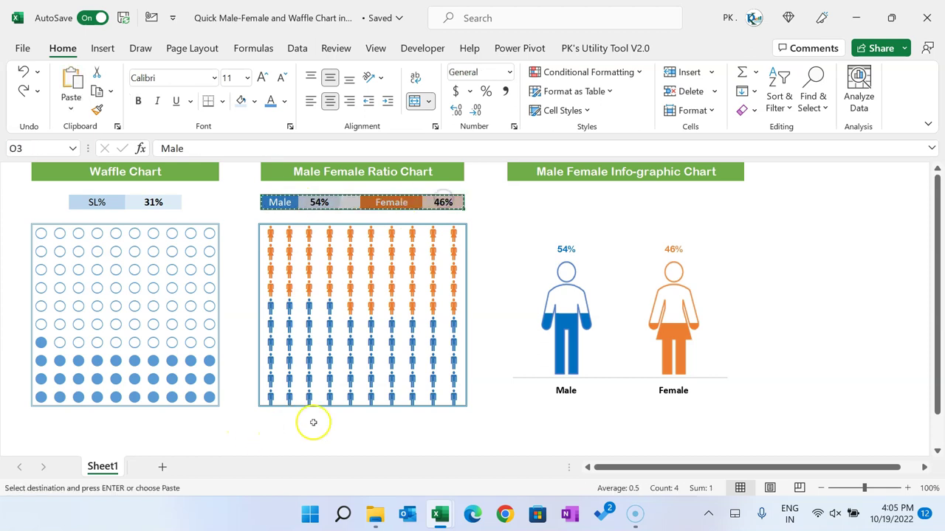
pyautogui.hotkey('alt', 'Tab')
pyautogui.click(375, 196)
# Paste the Male/Female label row at N2 and narrow columns N to W
pyautogui.click(356, 193)
pyautogui.click(406, 198)
pyautogui.hotkey('ctrl', 'v')
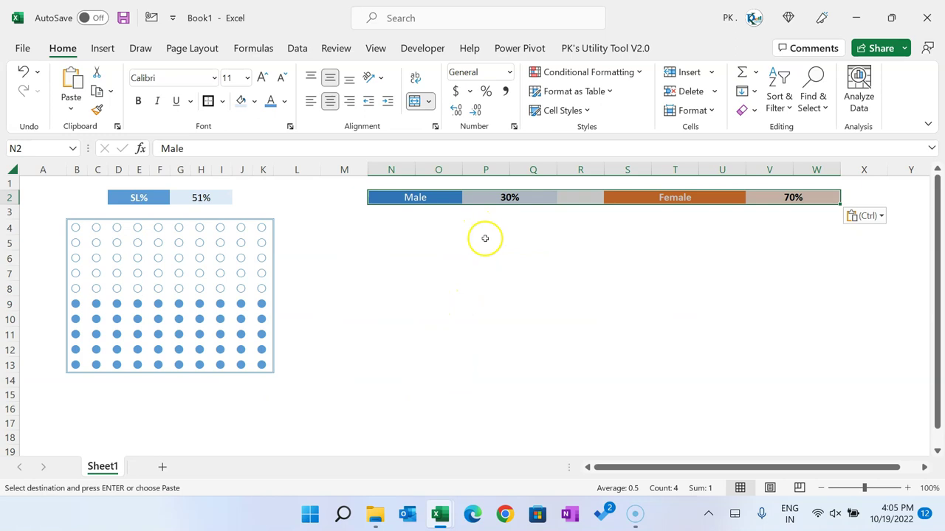
pyautogui.hotkey('ctrl', 'space')
pyautogui.moveTo(840, 169); pyautogui.dragTo(815, 170)
pyautogui.moveTo(619, 171); pyautogui.dragTo(613, 171)
# Copy the B4:K13 dot grid to N4 and delete the old tail of its formula
pyautogui.moveTo(76, 228); pyautogui.dragTo(261, 363)
pyautogui.hotkey('ctrl', 'c')
pyautogui.click(380, 227)
pyautogui.hotkey('ctrl', 'v')
pyautogui.press('Return')
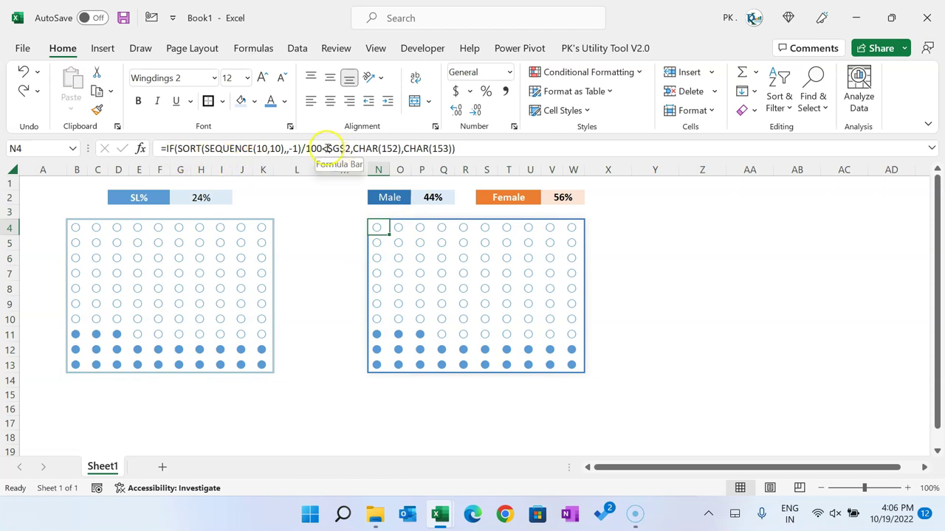
pyautogui.moveTo(325, 149); pyautogui.dragTo(635, 145)
pyautogui.press('BackSpace')
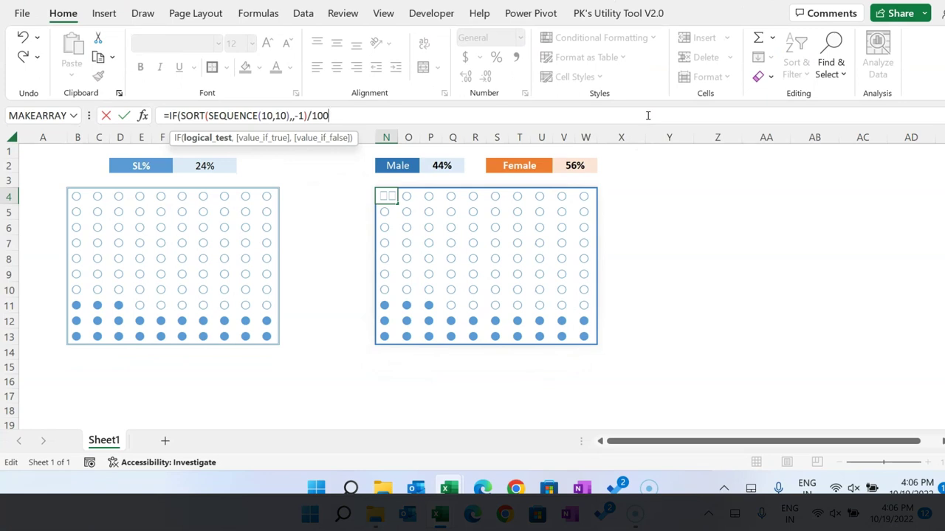
# Finish N4's formula with >$P$2,CHAR(129),CHAR(128)) and commit it
pyautogui.click(481, 160)
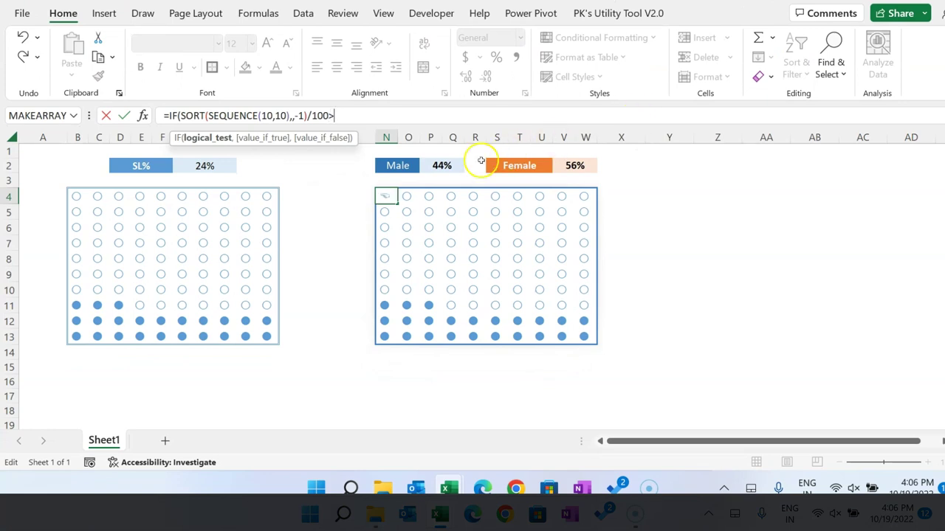
pyautogui.click(441, 166)
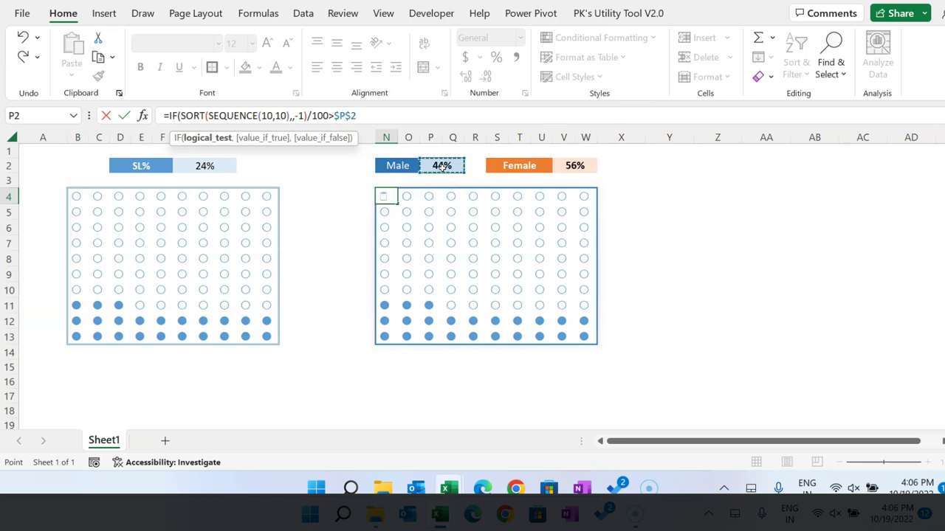
pyautogui.write(',ch')
pyautogui.press('Tab')
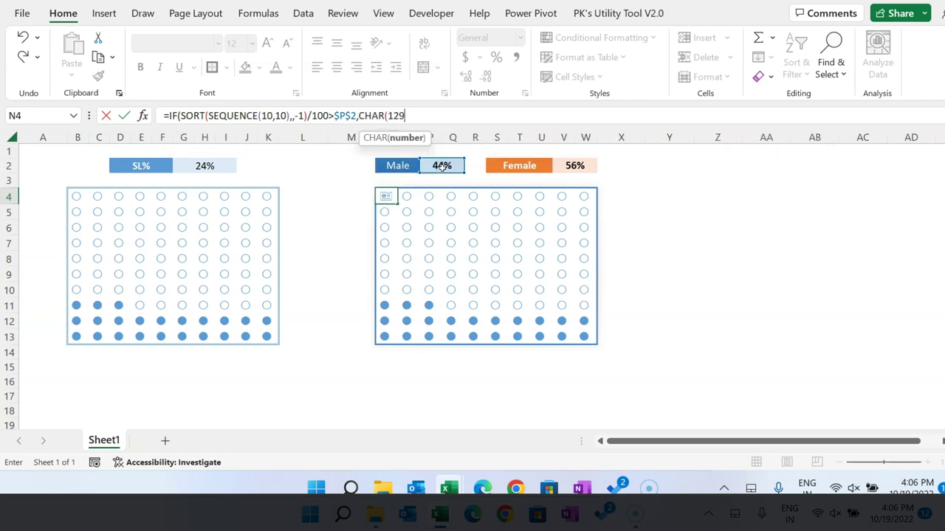
pyautogui.write('129),ch')
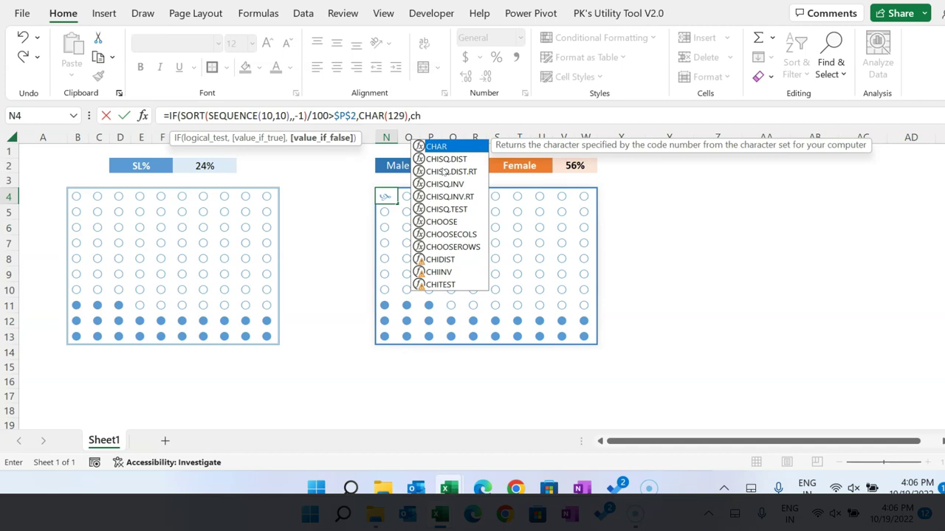
pyautogui.press('Tab')
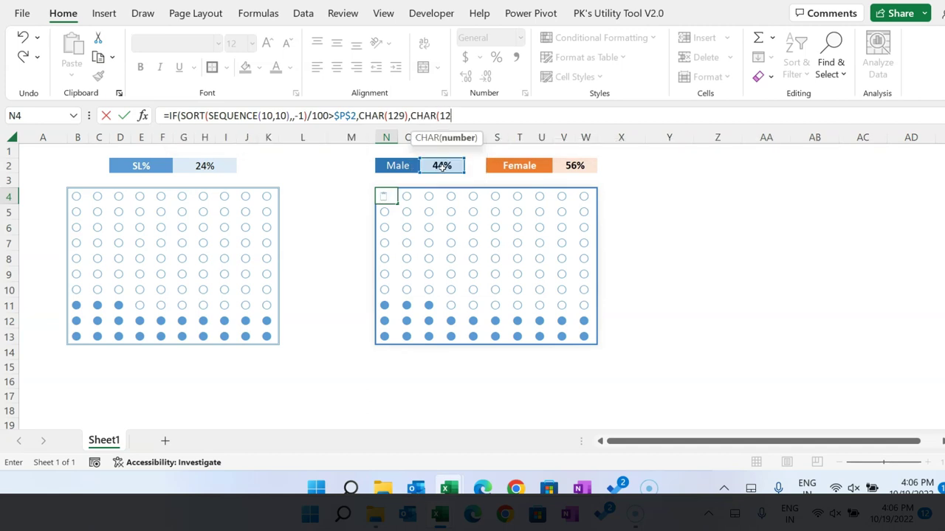
pyautogui.write(')')
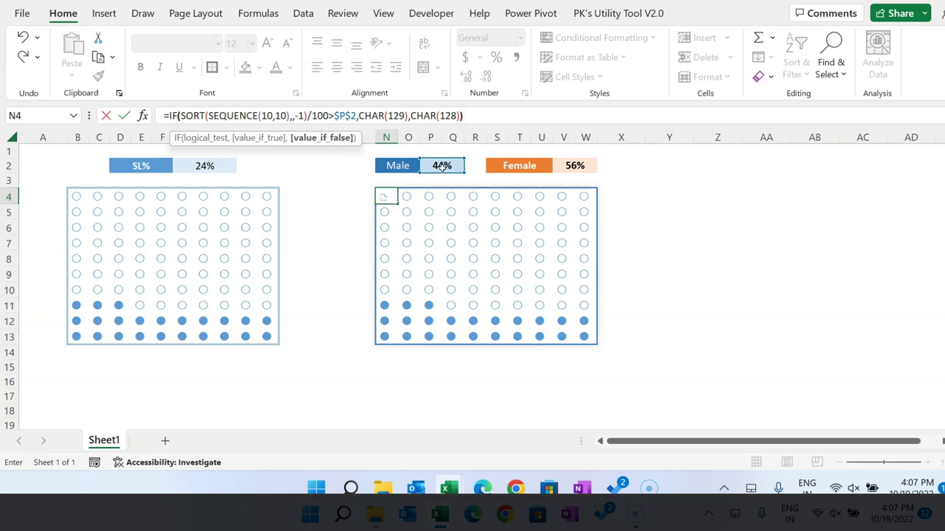
pyautogui.press('Return')
pyautogui.press('Up')
pyautogui.hotkey('ctrl', 'shift', 'Right')
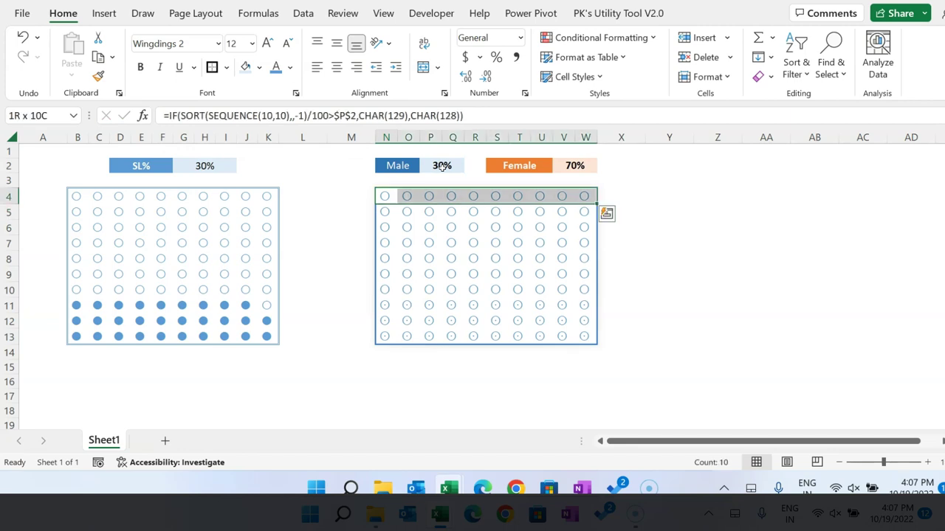
# Set the spilled N4# grid to Webdings at size 12, then recalculate with F9
pyautogui.hotkey('ctrl', 'shift', 'Down')
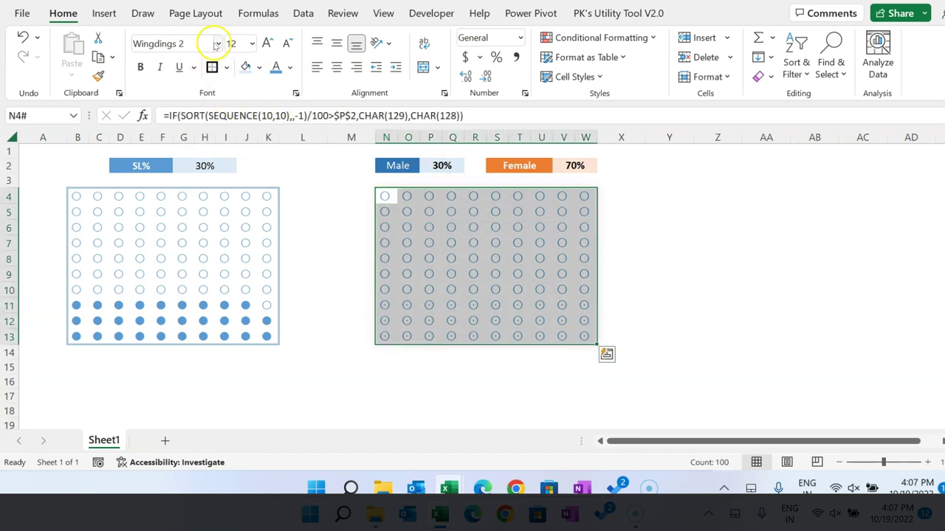
pyautogui.click(217, 44)
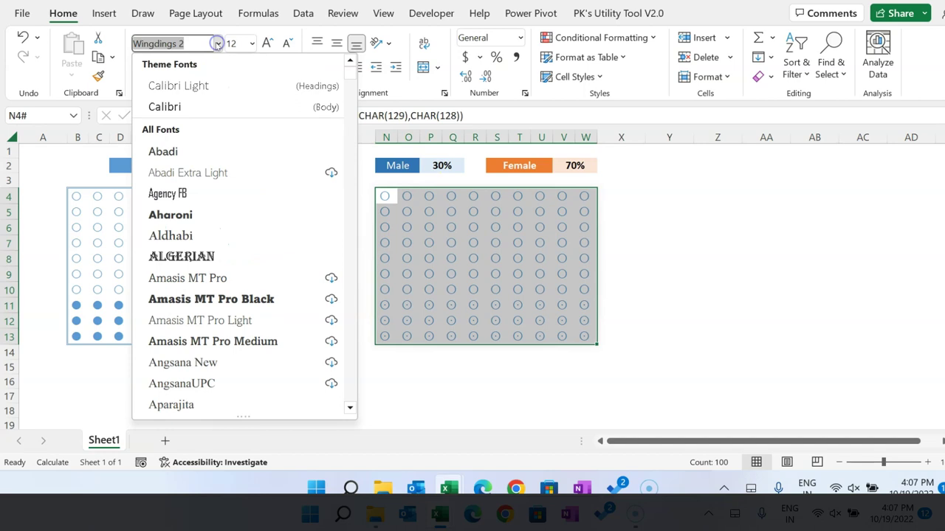
pyautogui.write('Web')
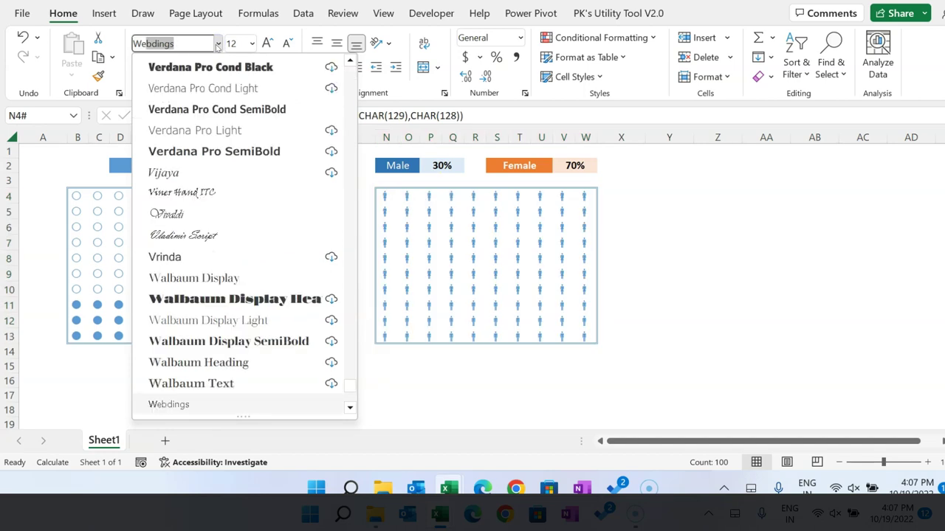
pyautogui.press('Return')
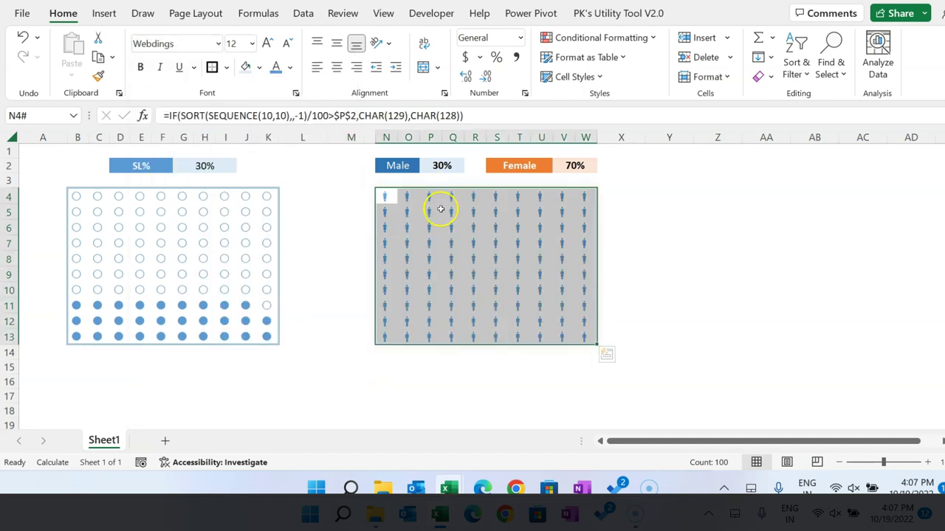
pyautogui.click(267, 43)
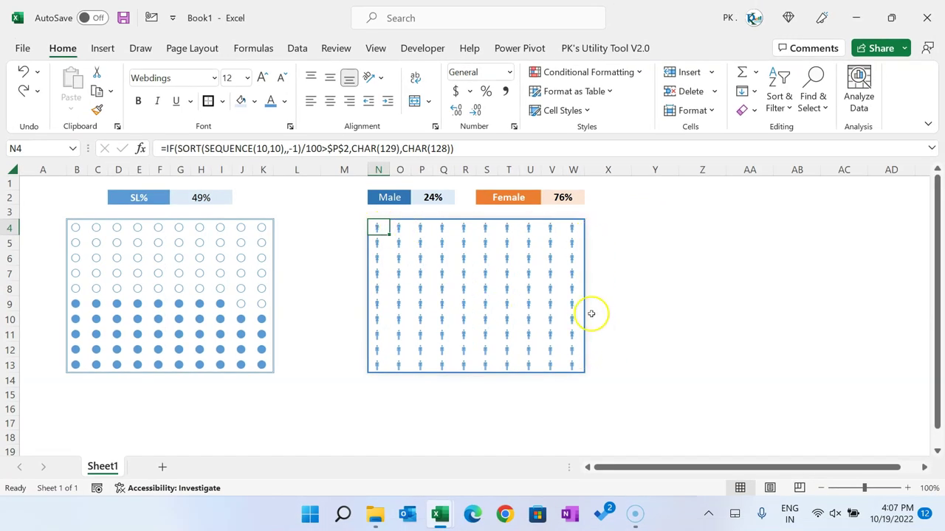
pyautogui.keyDown('shift'); pyautogui.click(575, 362); pyautogui.keyUp('shift')
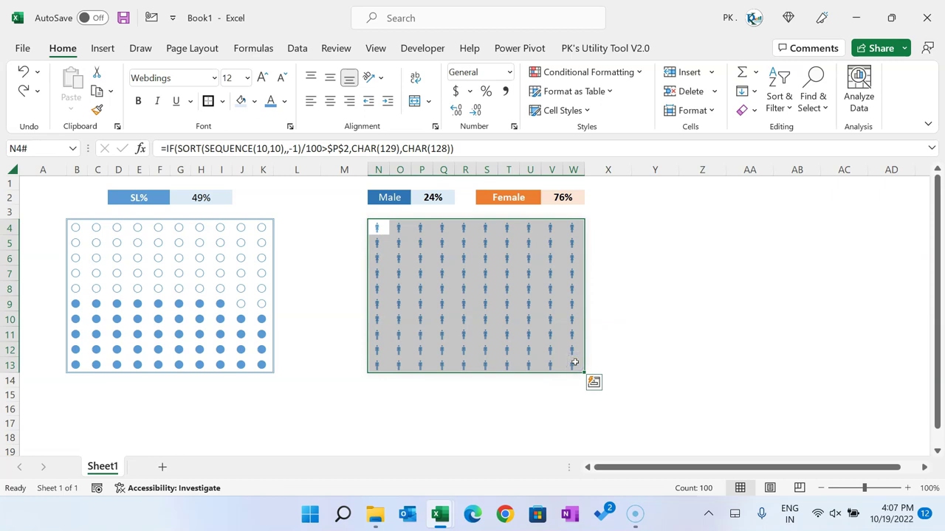
pyautogui.press('F9')
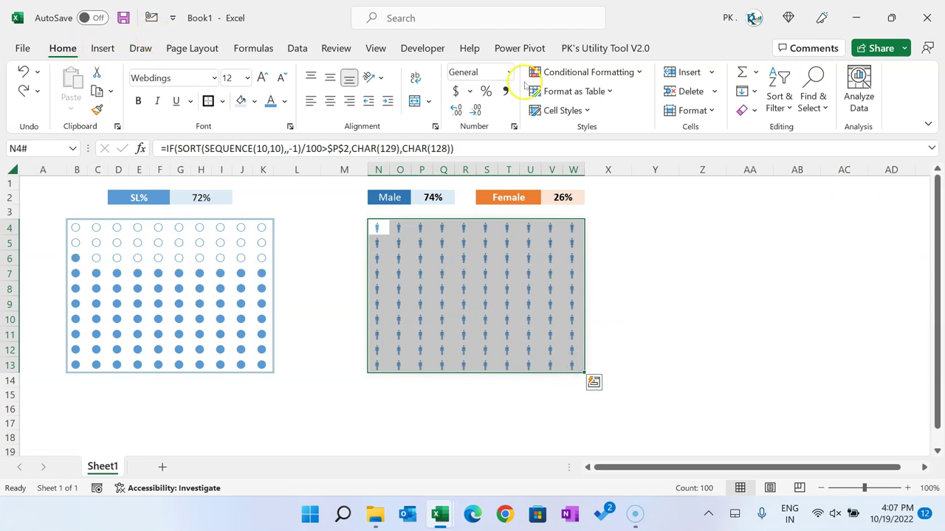
# Start a new formula-based conditional formatting rule testing N4 for the female icon
pyautogui.click(644, 72)
pyautogui.click(585, 272)
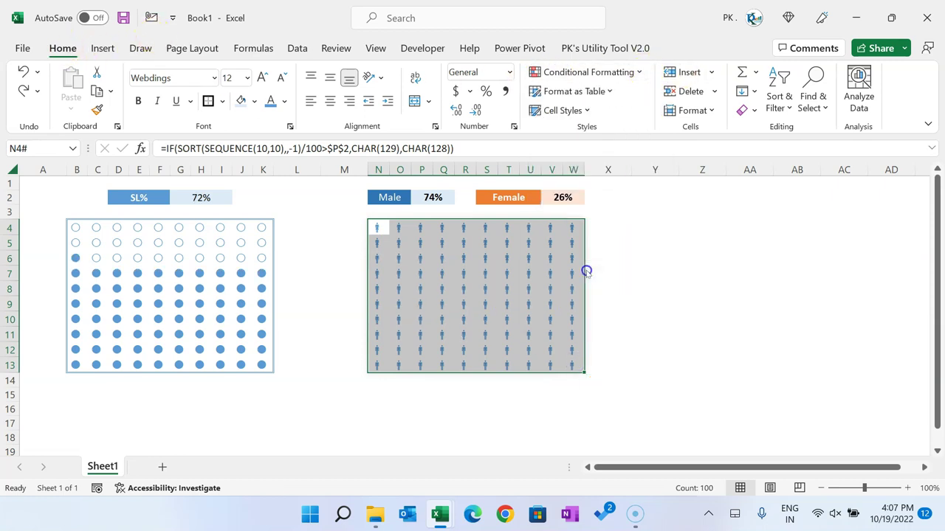
pyautogui.moveTo(487, 168); pyautogui.dragTo(571, 122)
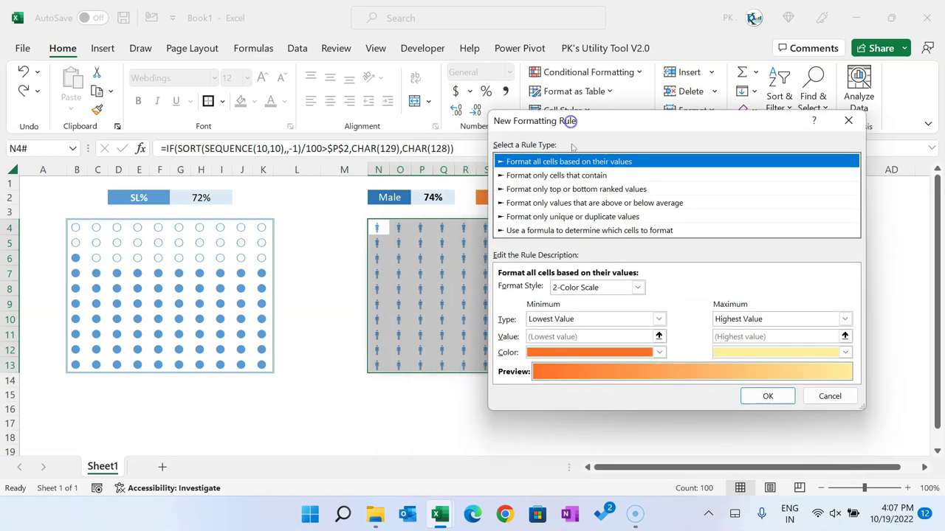
pyautogui.click(539, 231)
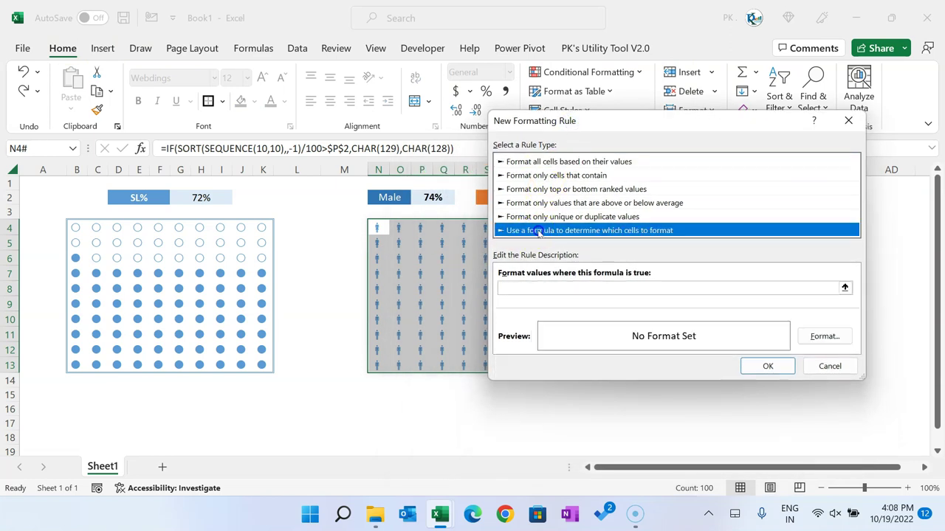
pyautogui.click(577, 288)
pyautogui.click(377, 231)
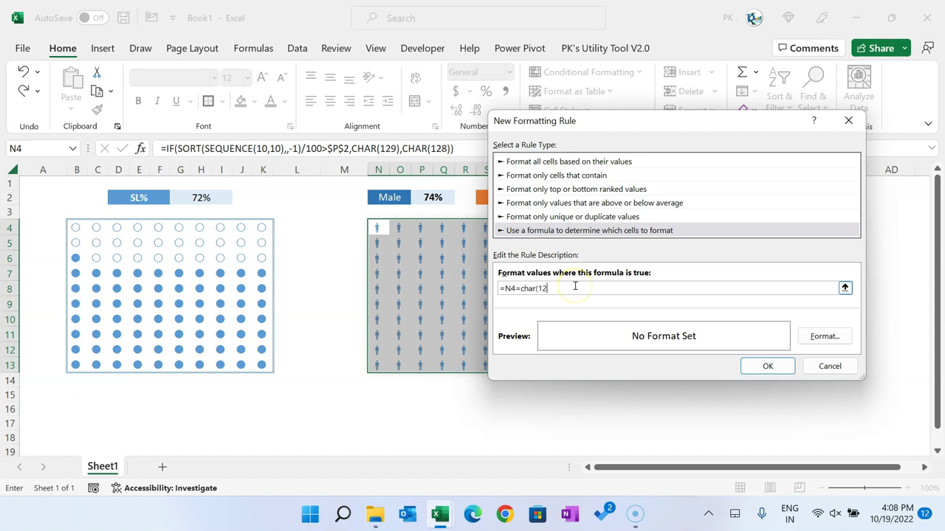
# Give the rule an orange font colour and apply it to the icon grid
pyautogui.click(828, 335)
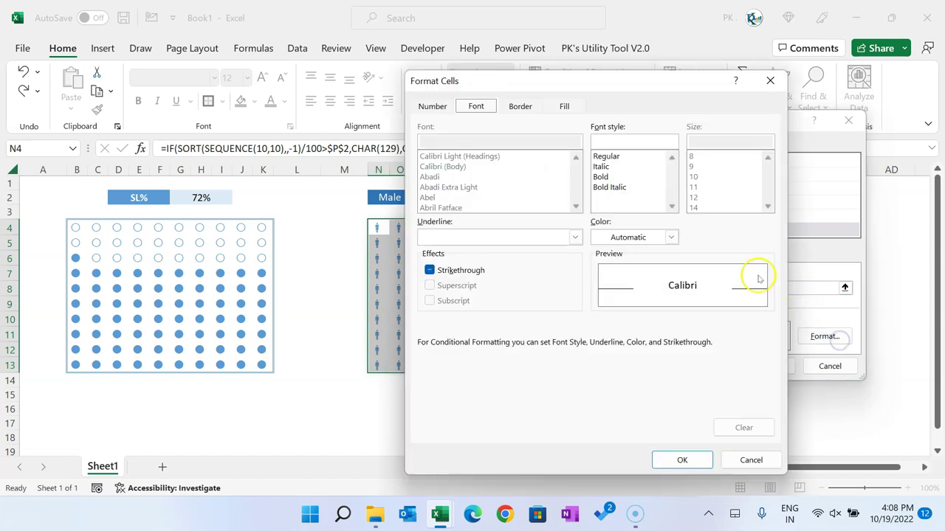
pyautogui.click(561, 106)
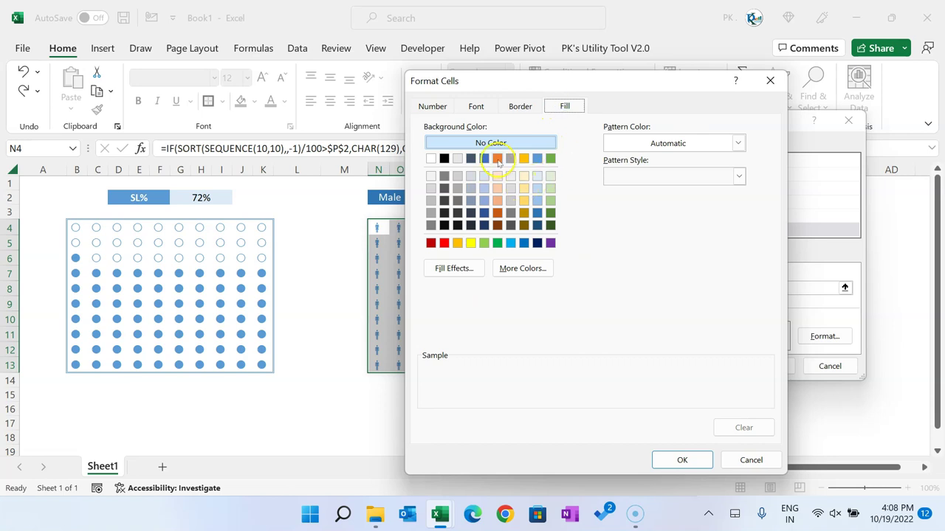
pyautogui.click(476, 106)
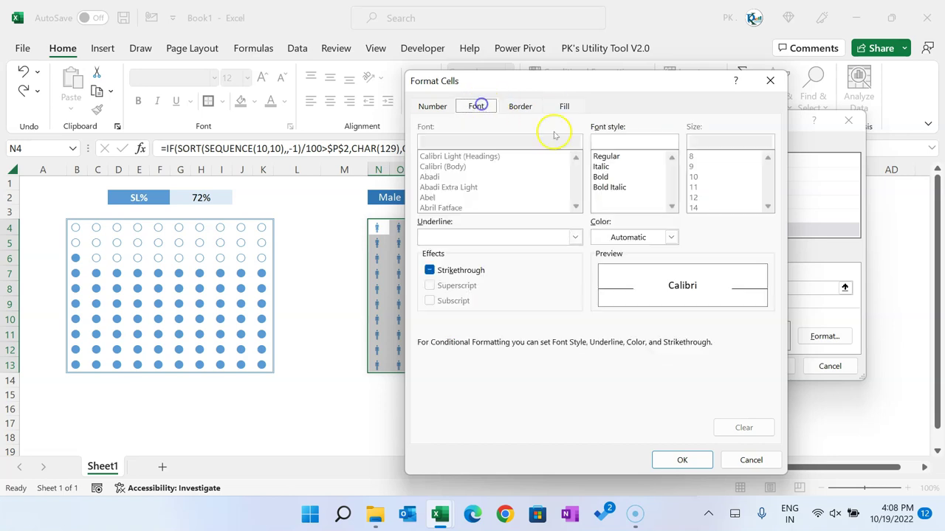
pyautogui.click(671, 236)
pyautogui.click(661, 295)
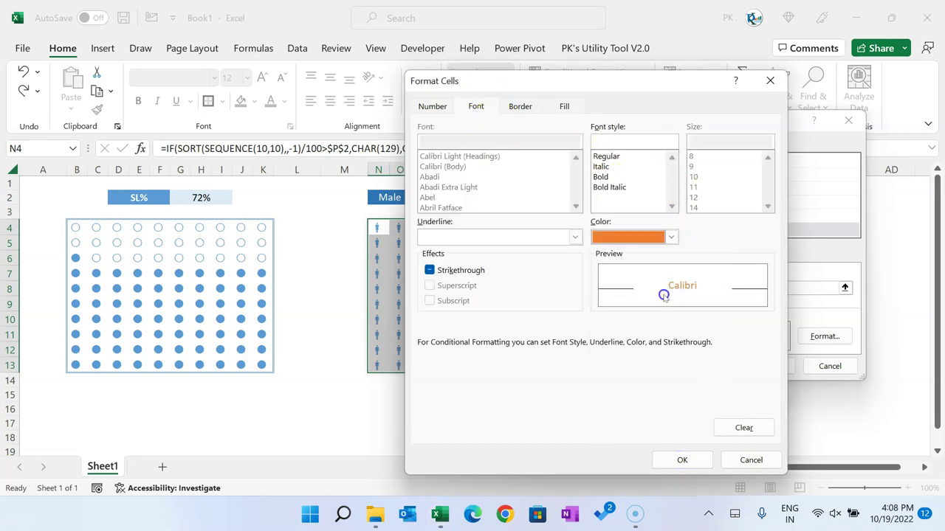
pyautogui.click(682, 460)
pyautogui.click(771, 365)
pyautogui.click(713, 313)
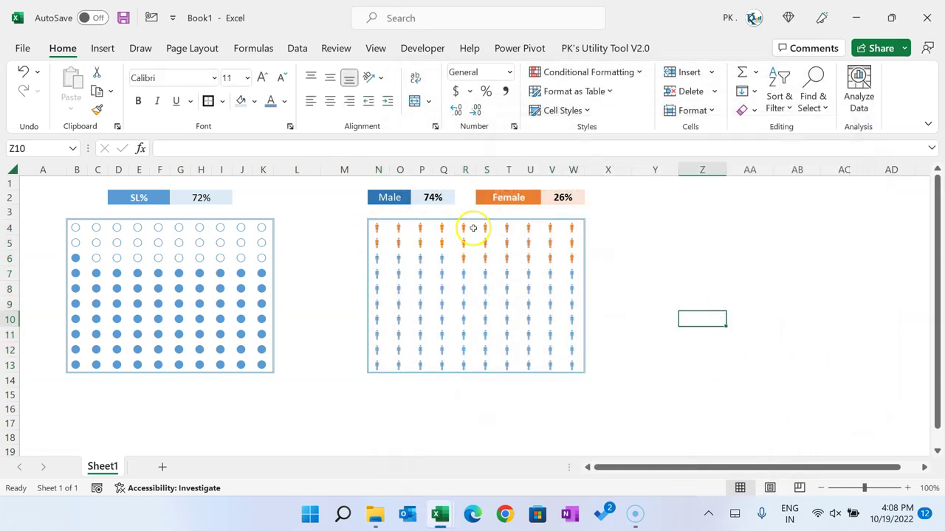
# Widen columns N through W to 3.36
pyautogui.moveTo(380, 263); pyautogui.dragTo(569, 364)
pyautogui.moveTo(376, 228); pyautogui.dragTo(563, 341)
pyautogui.keyDown('ctrl'); pyautogui.scroll(2, 571, 362); pyautogui.keyUp('ctrl')
pyautogui.moveTo(495, 171); pyautogui.dragTo(764, 171)
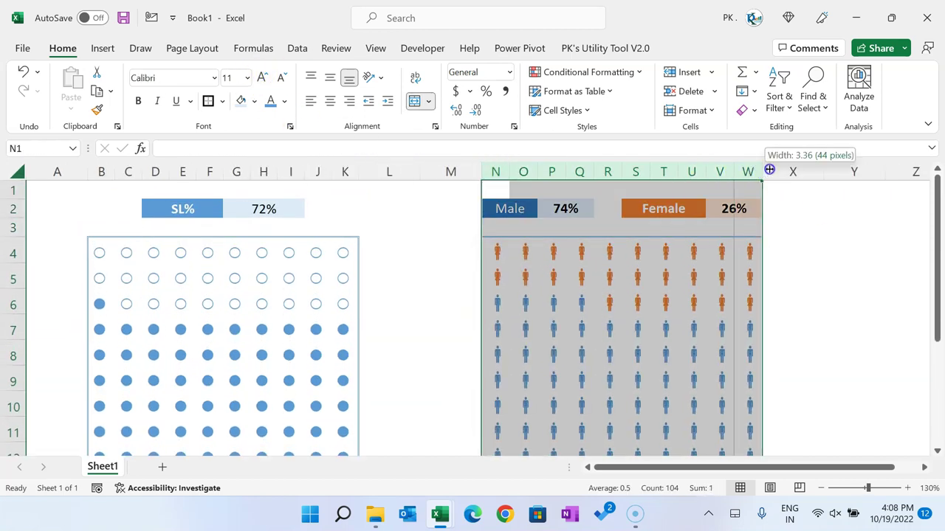
pyautogui.click(667, 272)
pyautogui.keyDown('ctrl'); pyautogui.scroll(-3, 671, 273); pyautogui.keyUp('ctrl')
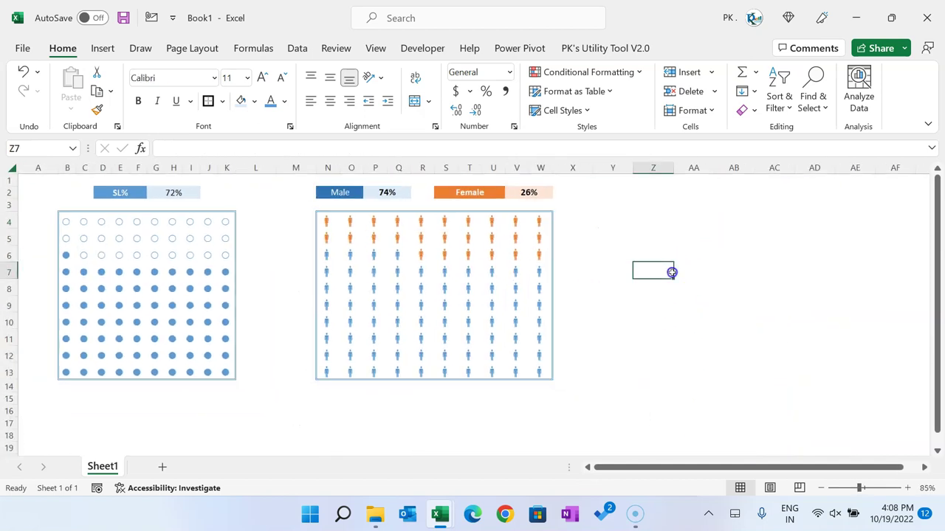
pyautogui.click(613, 251)
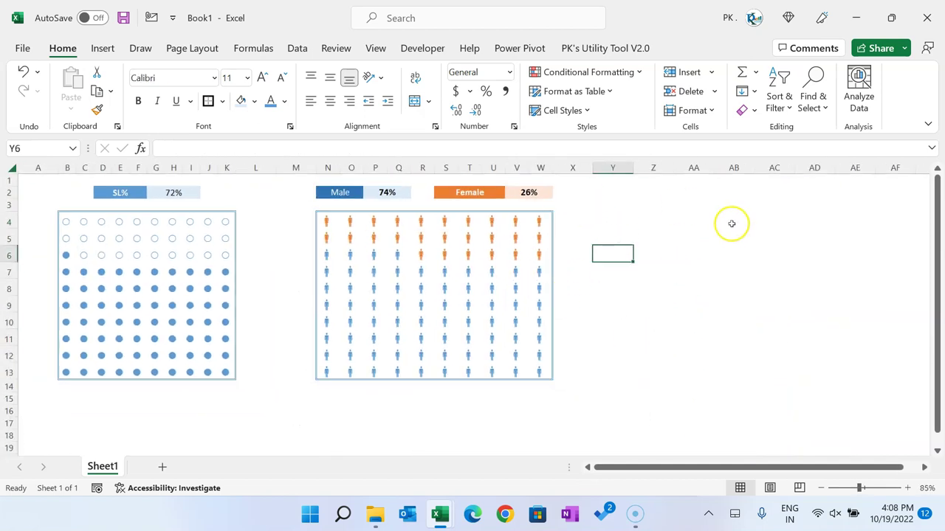
pyautogui.click(638, 193)
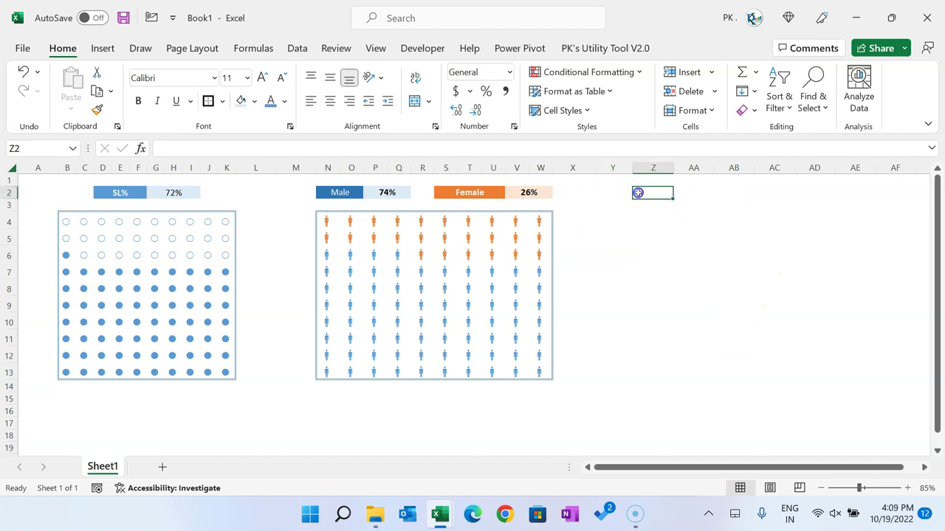
# Type the labels Male, Female and Max down column Y
pyautogui.press('Left')
pyautogui.write('Male')
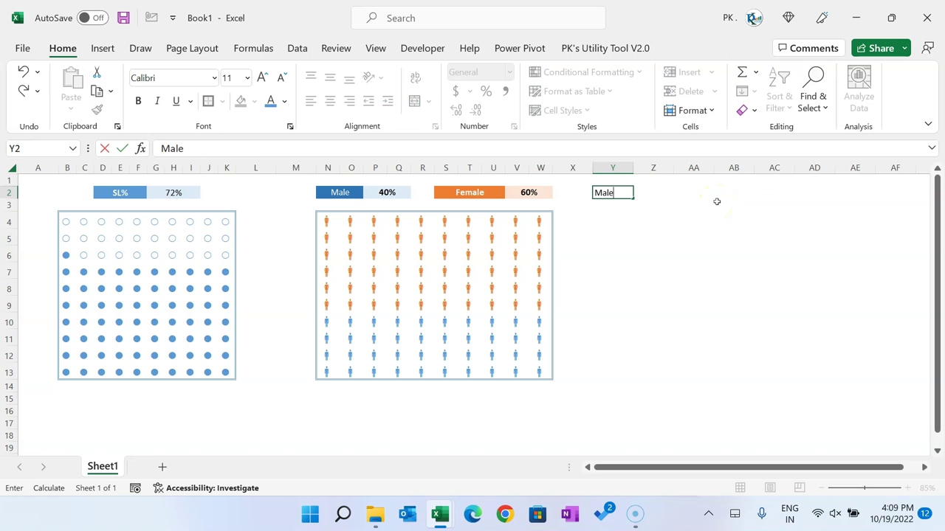
pyautogui.press('Return')
pyautogui.write('Fe')
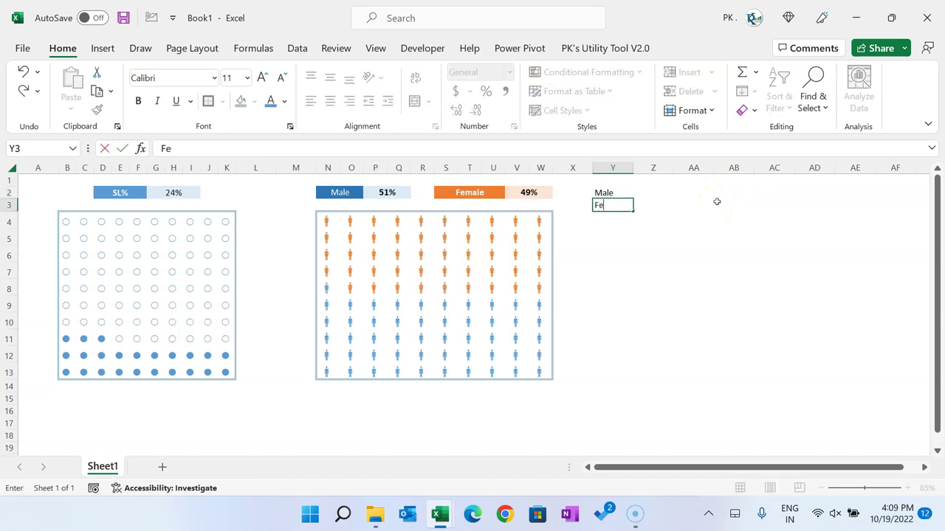
pyautogui.write('male')
pyautogui.press('Return')
pyautogui.write('Max')
pyautogui.press('Return')
# Link the Male value to =P2 and the Female value to =V2
pyautogui.press('Up')
pyautogui.press('Up')
pyautogui.press('Up')
pyautogui.press('Right')
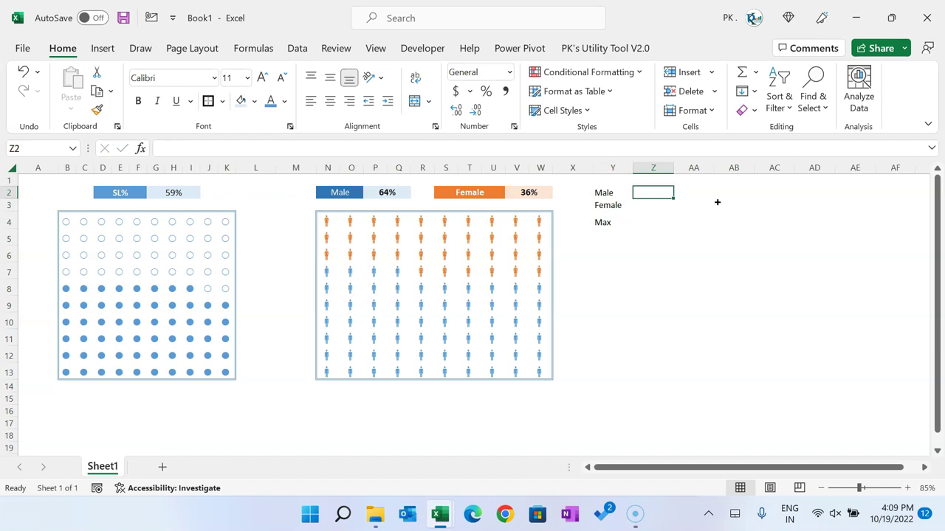
pyautogui.write('=')
pyautogui.press('Left')
pyautogui.press('Left')
pyautogui.press('Left')
pyautogui.press('Left')
pyautogui.press('Left')
pyautogui.press('Left')
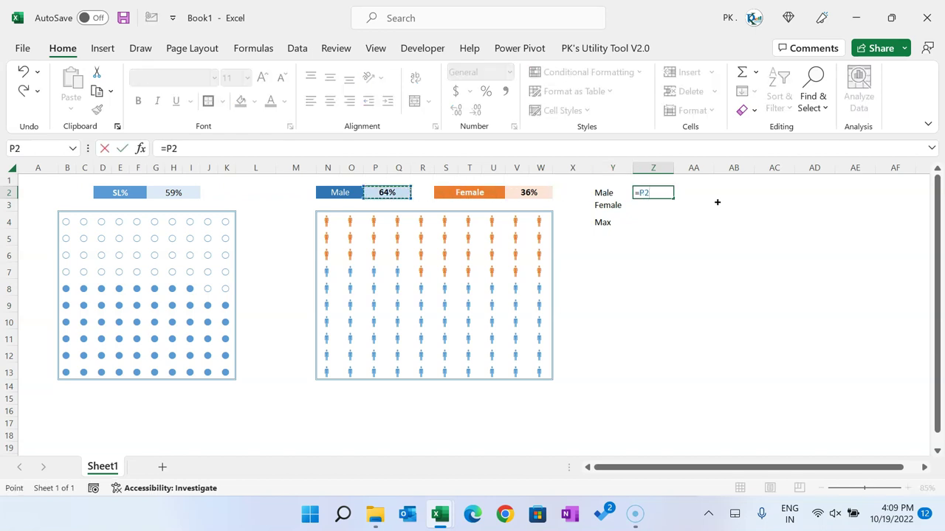
pyautogui.press('Return')
pyautogui.press('Up')
pyautogui.press('Left')
pyautogui.press('Left')
pyautogui.press('Left')
pyautogui.press('Left')
pyautogui.press('Left')
pyautogui.press('Left')
pyautogui.press('Right')
pyautogui.press('Right')
pyautogui.press('Right')
pyautogui.press('Right')
pyautogui.press('Right')
pyautogui.press('Down')
pyautogui.press('Right')
pyautogui.write('=')
pyautogui.press('Up')
pyautogui.press('Left')
pyautogui.press('Left')
pyautogui.press('Left')
pyautogui.press('Left')
pyautogui.press('Return')
pyautogui.press('Left')
pyautogui.press('Left')
pyautogui.press('Left')
# Enter a max value of 1, then clear the Max row again
pyautogui.press('Right')
pyautogui.press('Right')
pyautogui.press('Right')
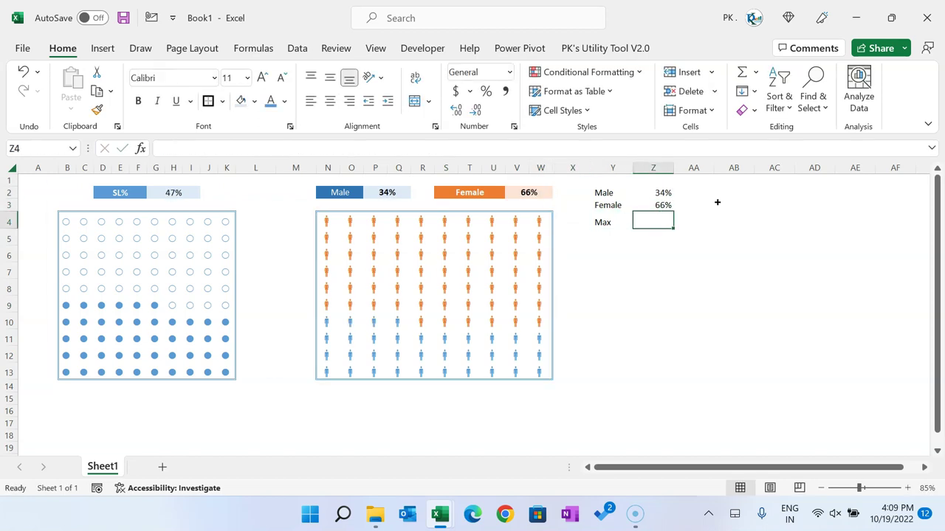
pyautogui.write('1')
pyautogui.hotkey('ctrl', 'Return')
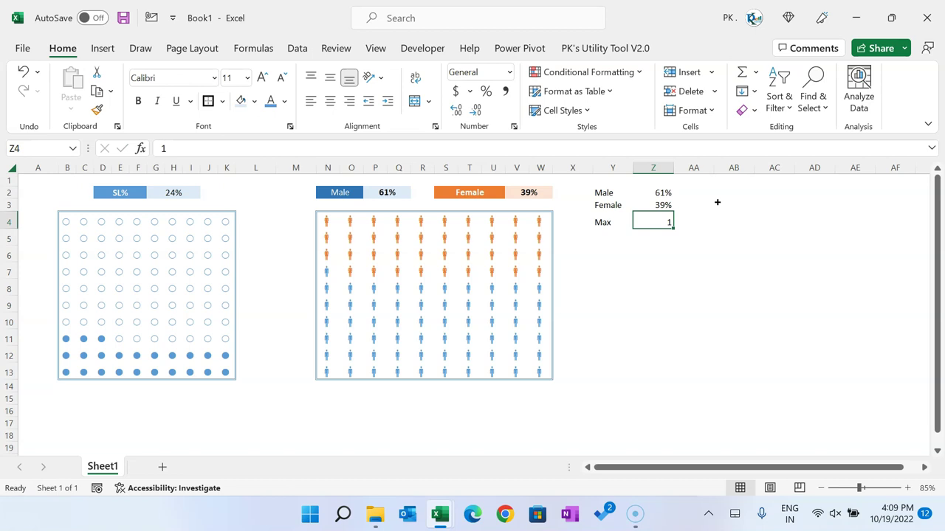
pyautogui.press('Up')
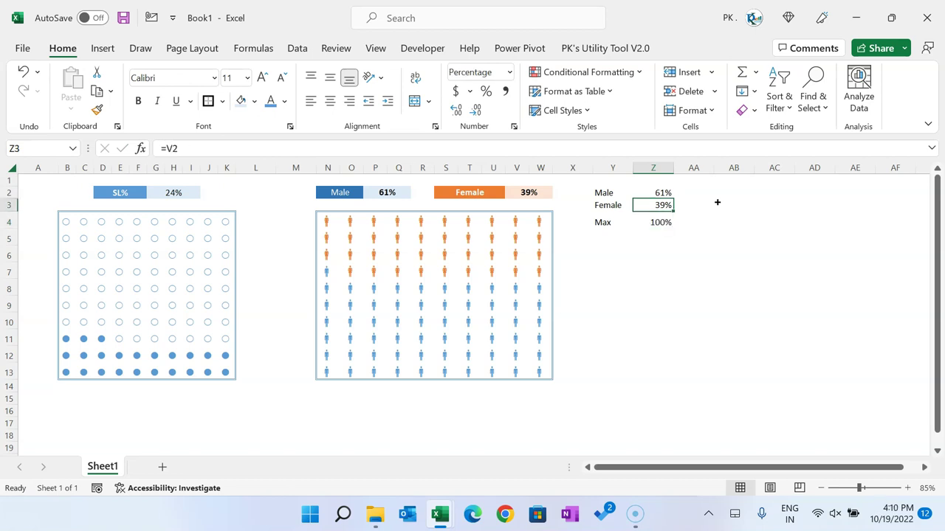
pyautogui.press('Up')
pyautogui.press('Right')
pyautogui.press('Down')
pyautogui.press('Left')
pyautogui.press('Down')
pyautogui.press('Left')
pyautogui.hotkey('shift', 'Right')
pyautogui.press('Delete')
# Enter 100% beside both the Male and Female percentages
pyautogui.press('Up')
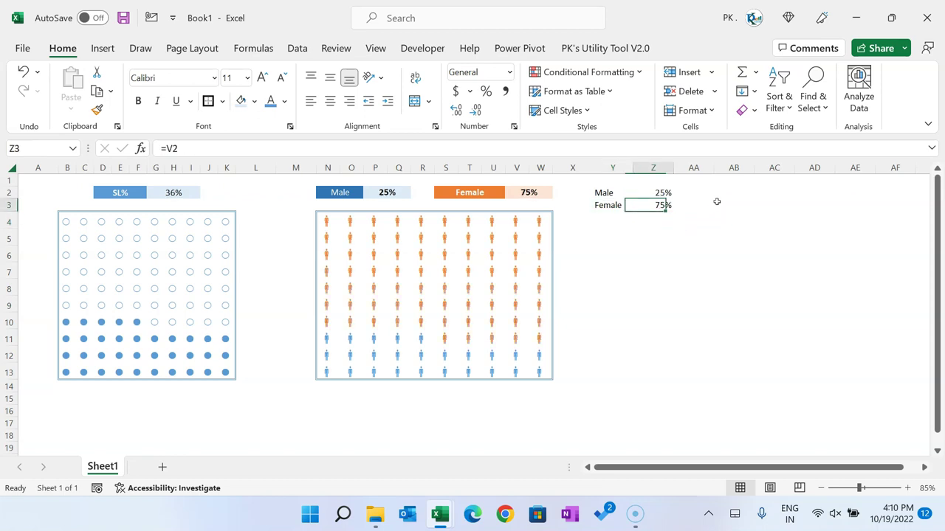
pyautogui.press('Up')
pyautogui.press('Right')
pyautogui.press('Right')
pyautogui.write('1')
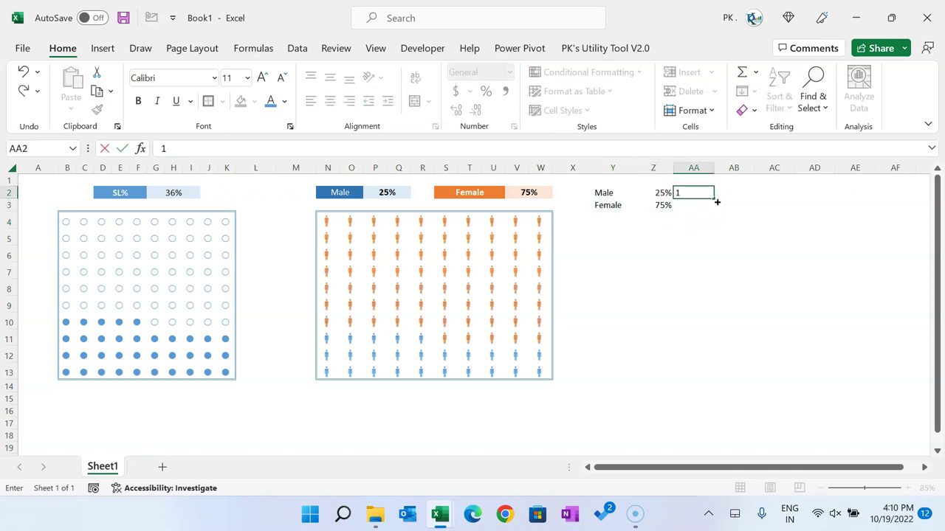
pyautogui.write('00')
pyautogui.press('Return')
pyautogui.write('100')
pyautogui.hotkey('ctrl', 'Return')
# Select the Y2:AA3 Male/Female data table
pyautogui.press('Up')
pyautogui.press('Left')
pyautogui.hotkey('shift', 'Down')
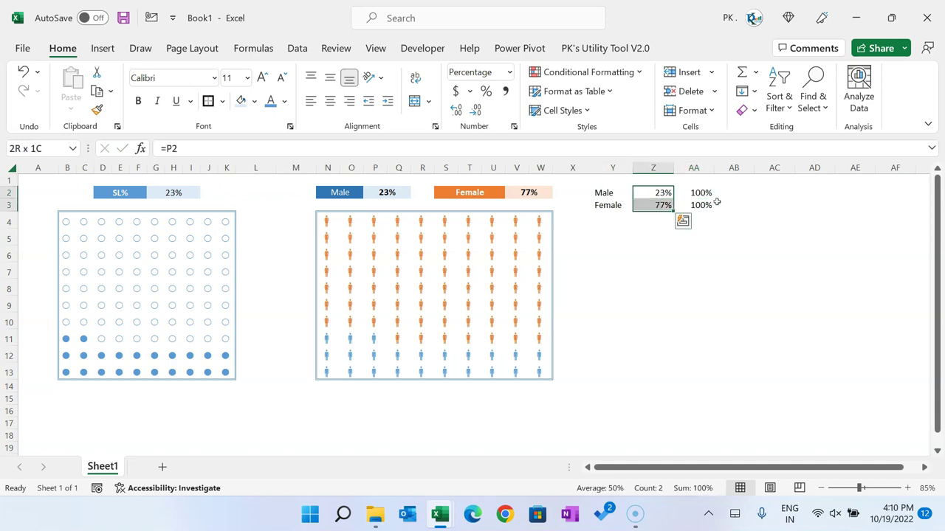
pyautogui.press('Right')
pyautogui.hotkey('shift', 'Down')
pyautogui.press('Left')
pyautogui.press('Left')
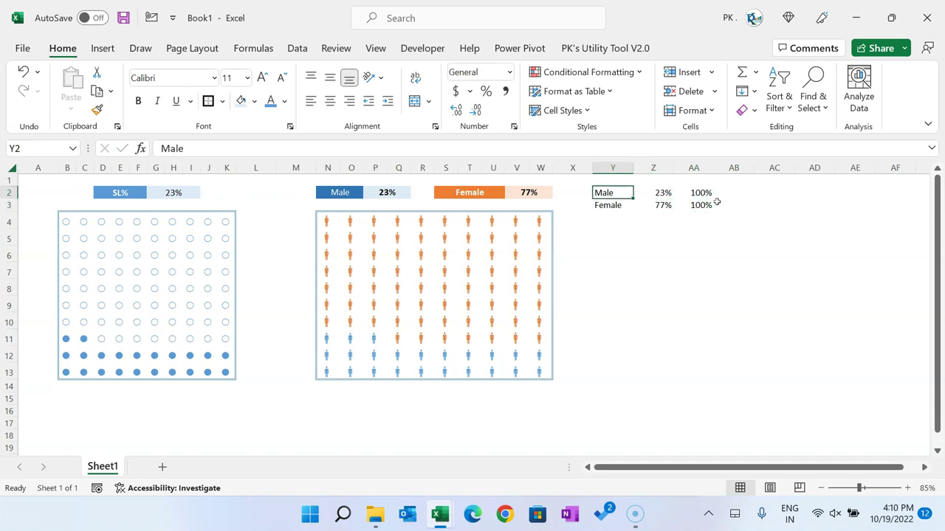
pyautogui.hotkey('shift', 'Down')
pyautogui.hotkey('shift', 'Right')
pyautogui.hotkey('shift', 'Right')
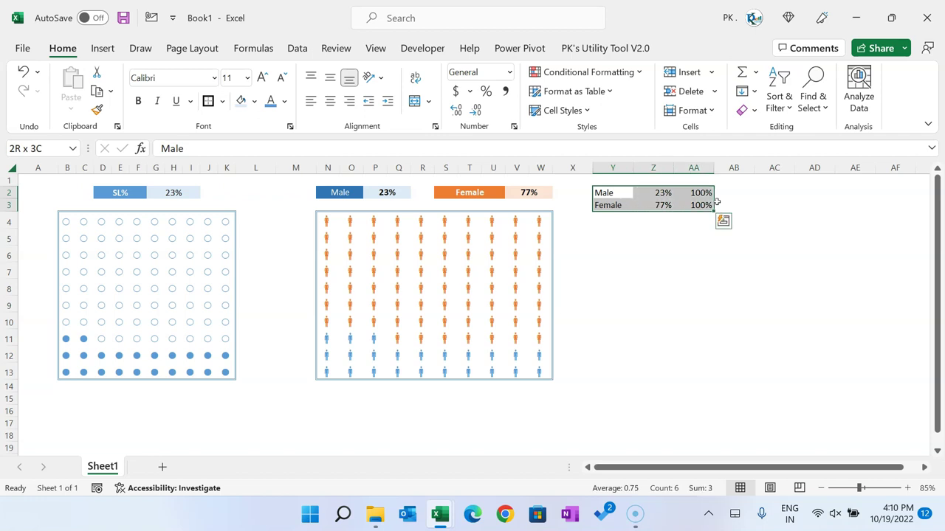
# Insert a clustered column chart from Y2:AA3 and place it beside the table
pyautogui.click(99, 49)
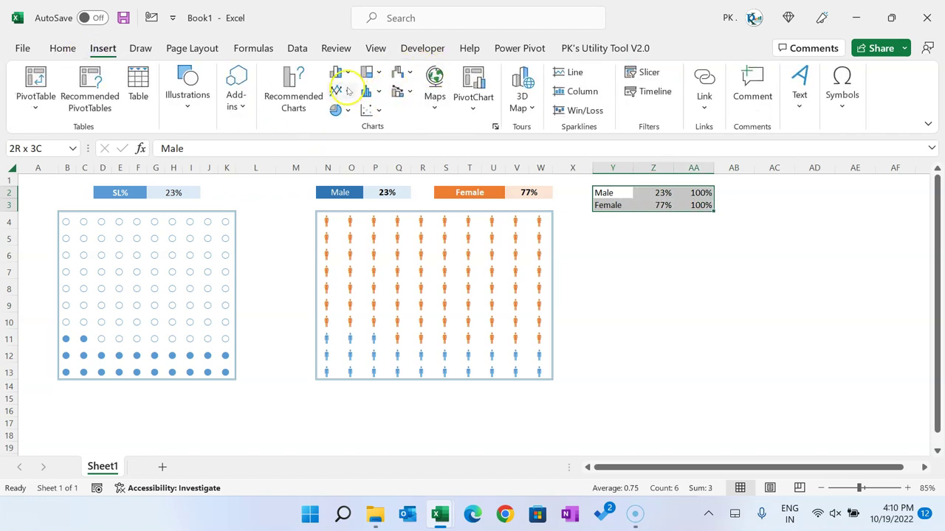
pyautogui.click(347, 73)
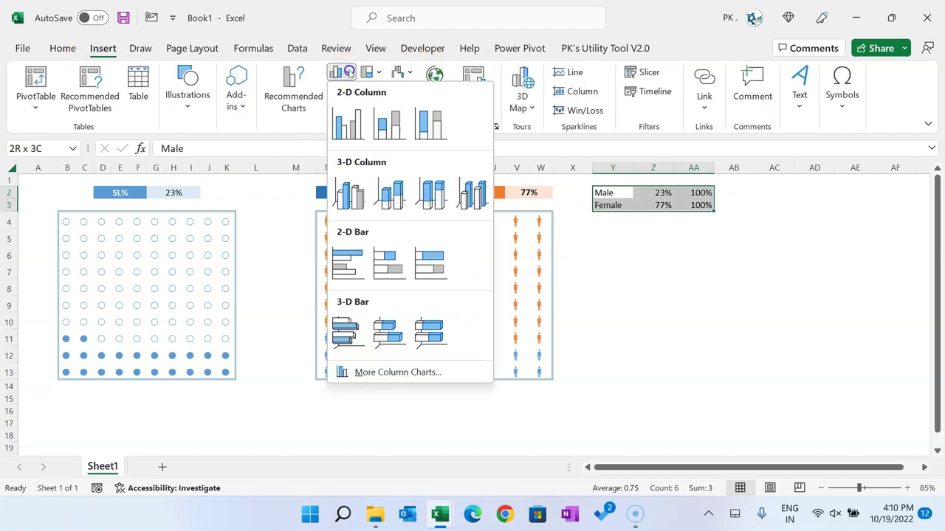
pyautogui.click(359, 131)
pyautogui.moveTo(625, 295); pyautogui.dragTo(719, 266)
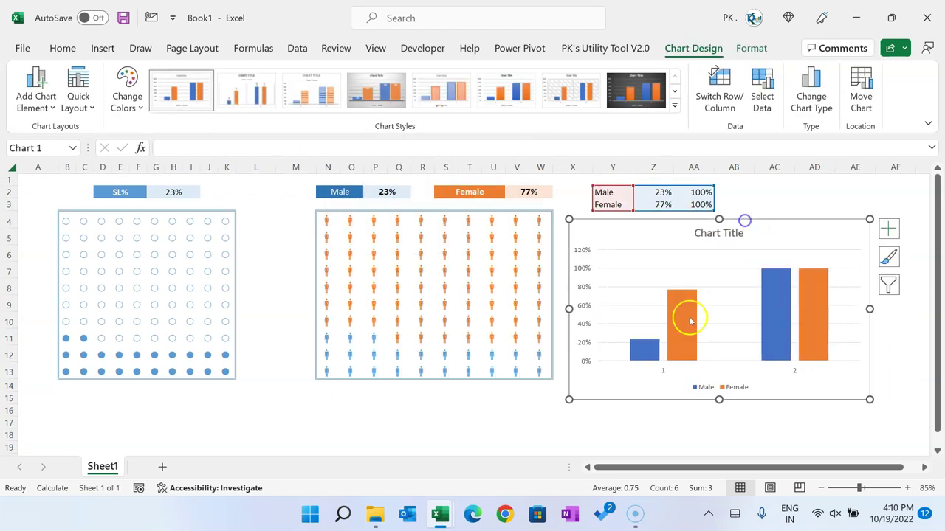
# Switch rows and columns so Male and Female become the axis categories
pyautogui.rightClick(702, 284)
pyautogui.click(710, 364)
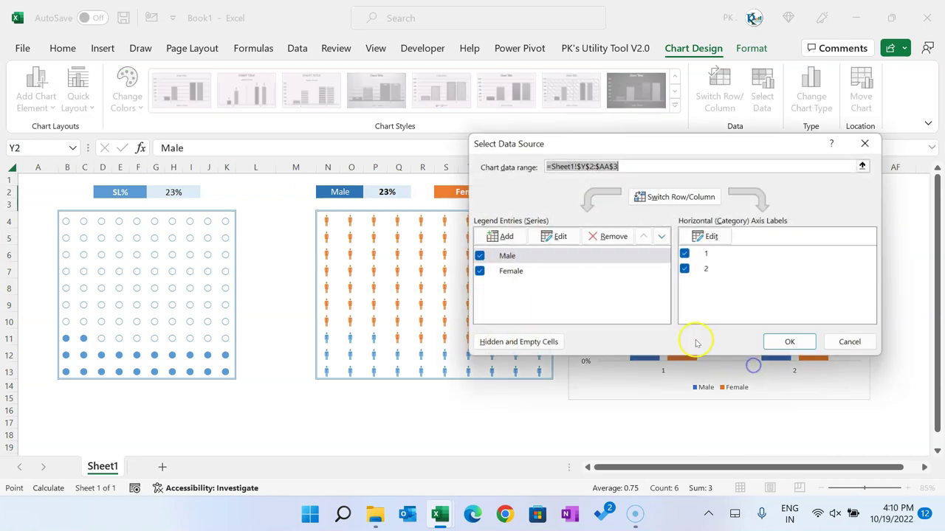
pyautogui.click(689, 199)
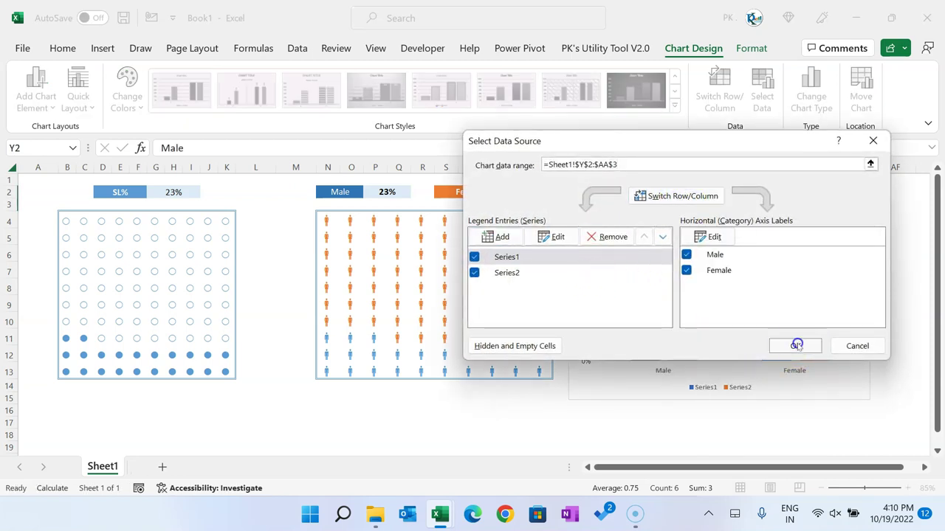
pyautogui.click(793, 345)
pyautogui.click(829, 398)
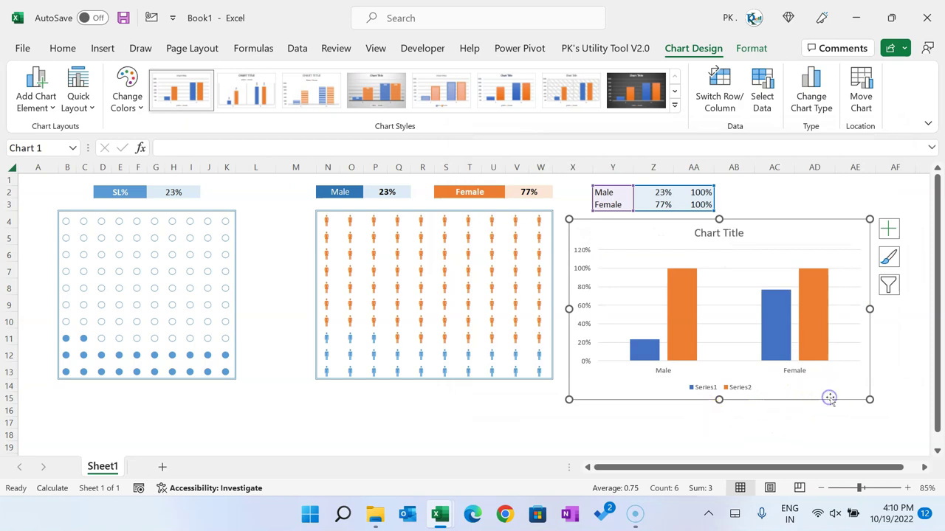
# Delete the chart's legend and title and turn off its gridlines
pyautogui.click(749, 390)
pyautogui.press('Delete')
pyautogui.click(729, 238)
pyautogui.press('Delete')
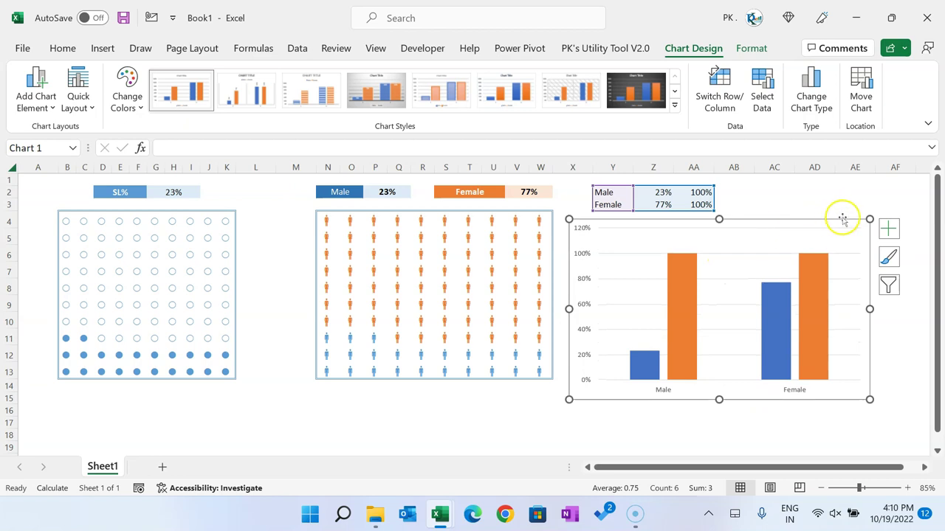
pyautogui.click(886, 231)
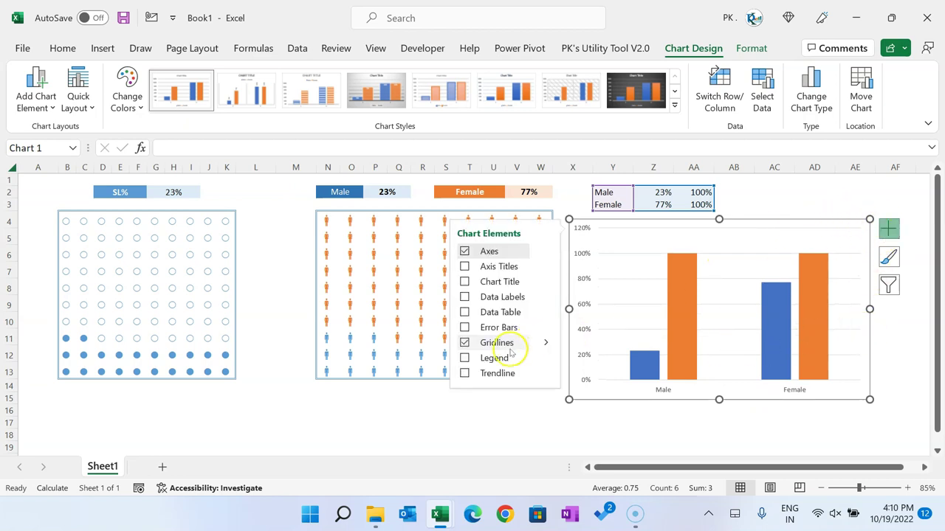
pyautogui.click(463, 343)
# Insert the standing man and standing woman icons from a 'person' icon search at U16
pyautogui.click(721, 421)
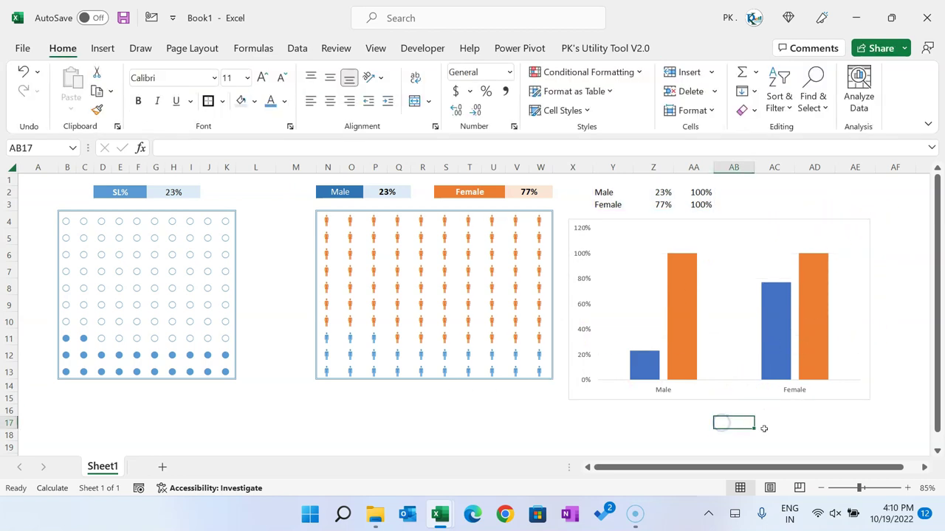
pyautogui.click(492, 411)
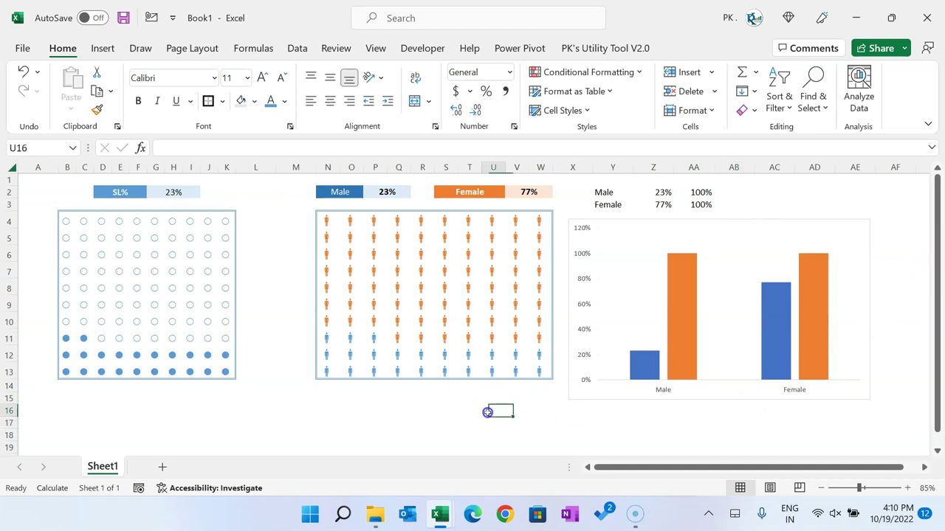
pyautogui.click(109, 48)
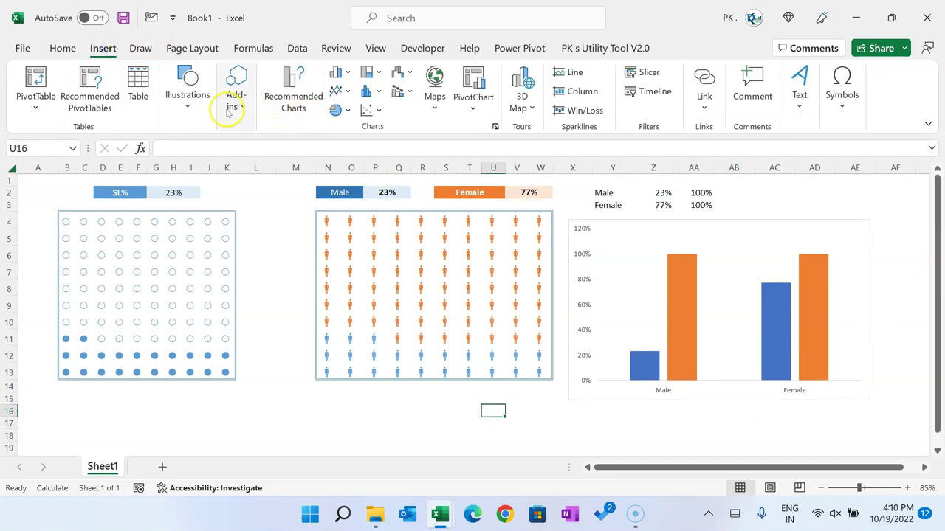
pyautogui.click(188, 107)
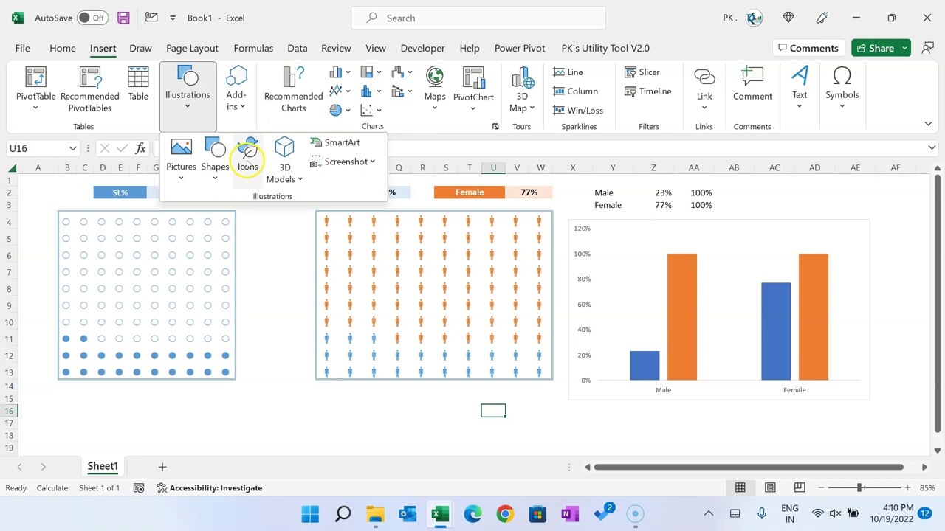
pyautogui.click(248, 157)
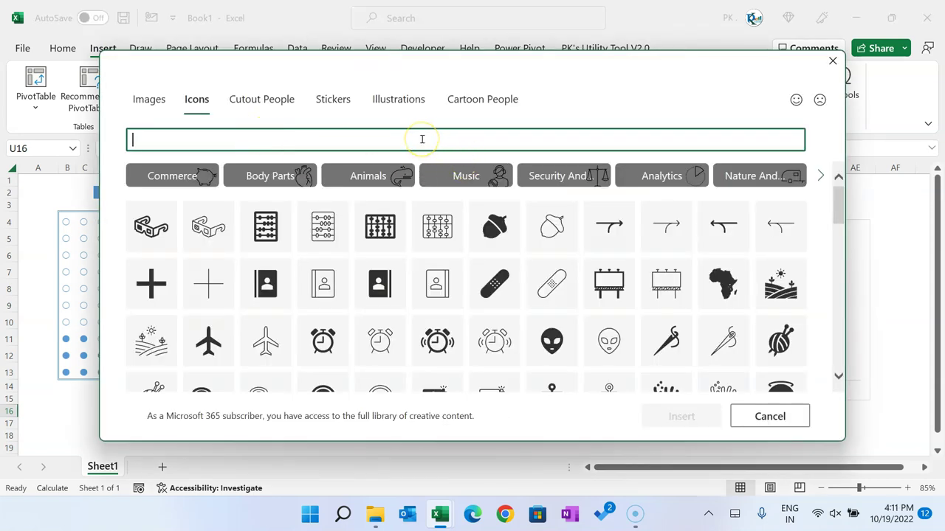
pyautogui.write('person')
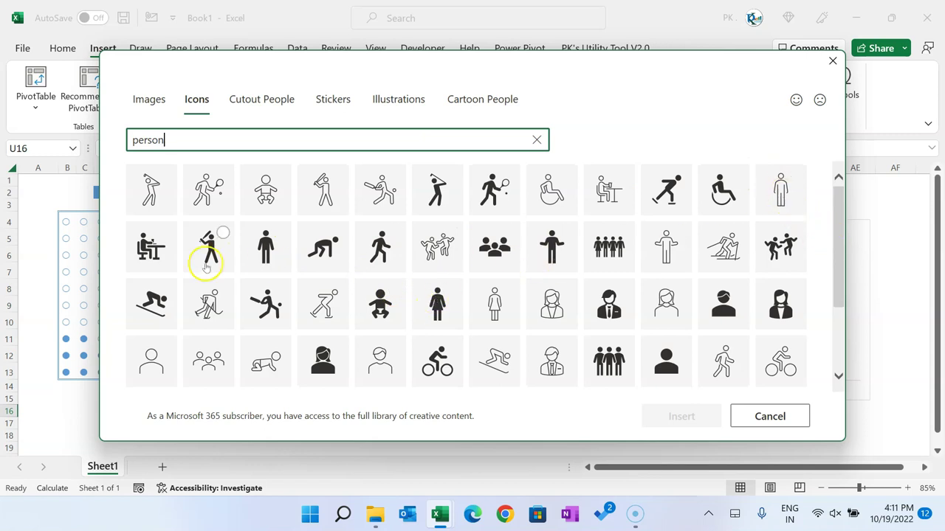
pyautogui.click(280, 237)
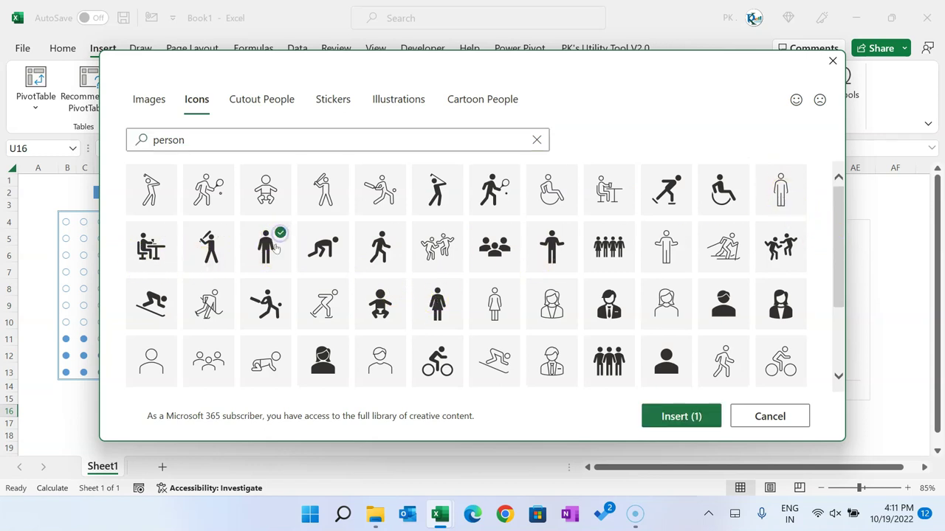
pyautogui.click(450, 290)
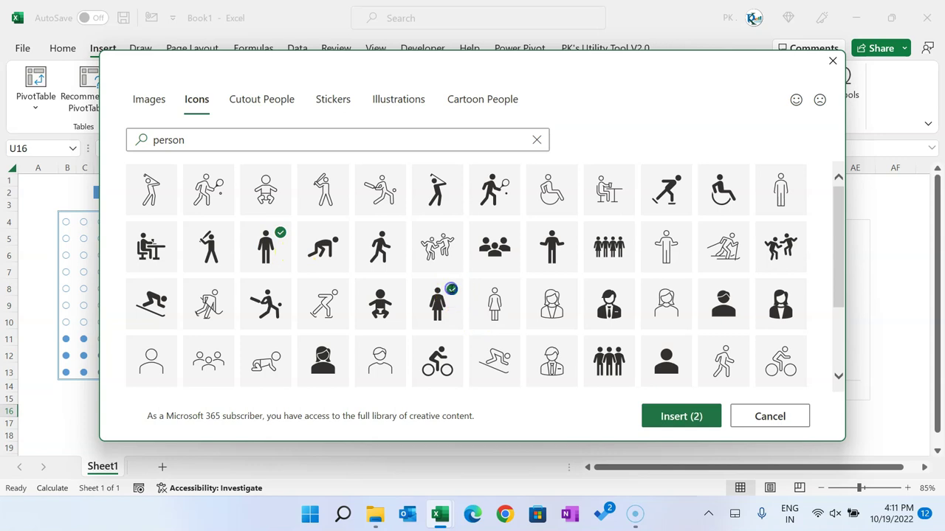
pyautogui.click(673, 418)
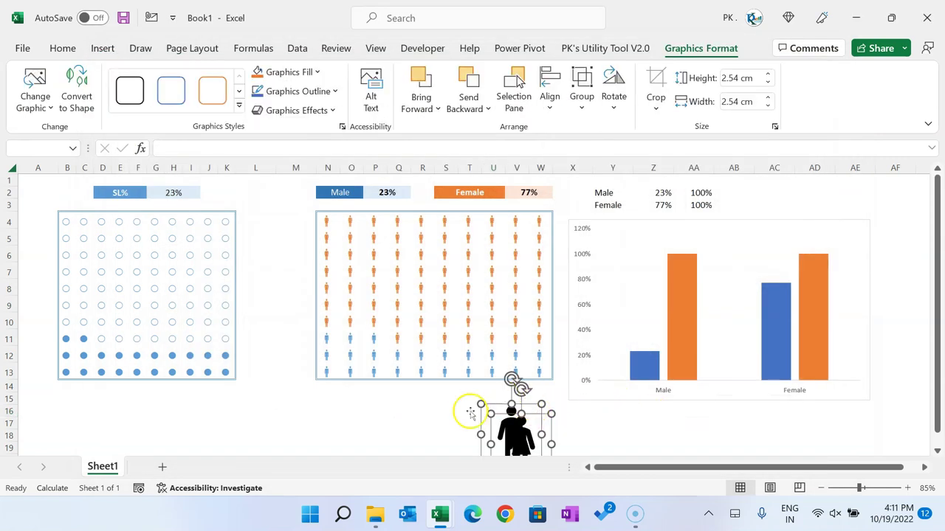
# Fill the woman icon orange and the man icon light blue
pyautogui.scroll(-2, 436, 396)
pyautogui.moveTo(552, 362); pyautogui.dragTo(593, 373)
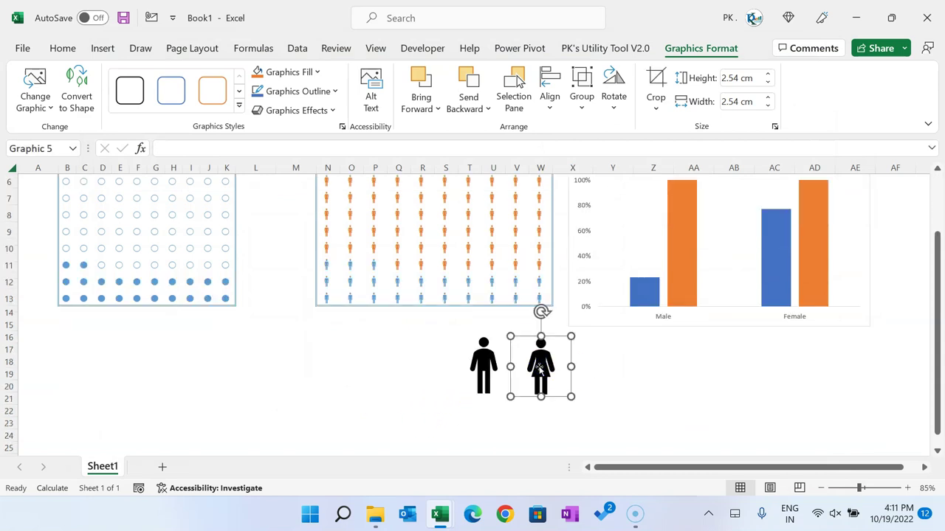
pyautogui.click(317, 71)
pyautogui.click(320, 132)
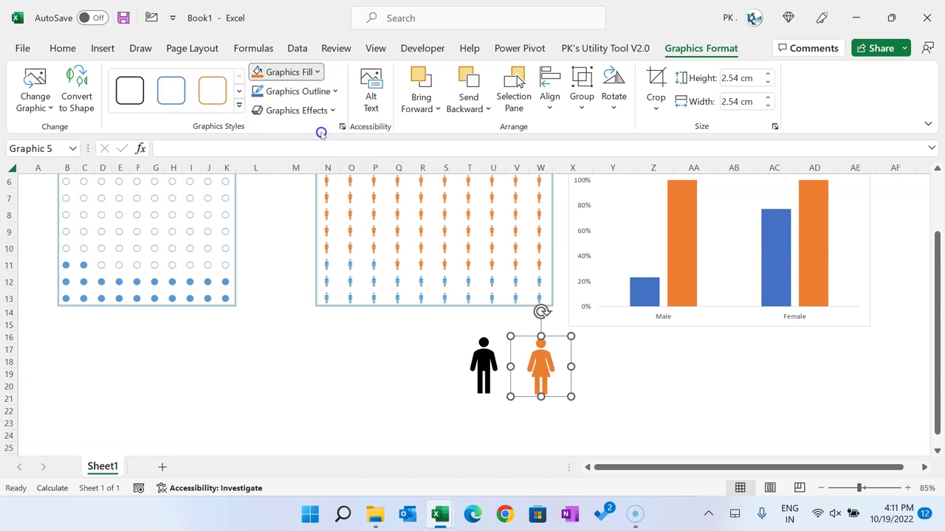
pyautogui.click(483, 354)
pyautogui.click(286, 72)
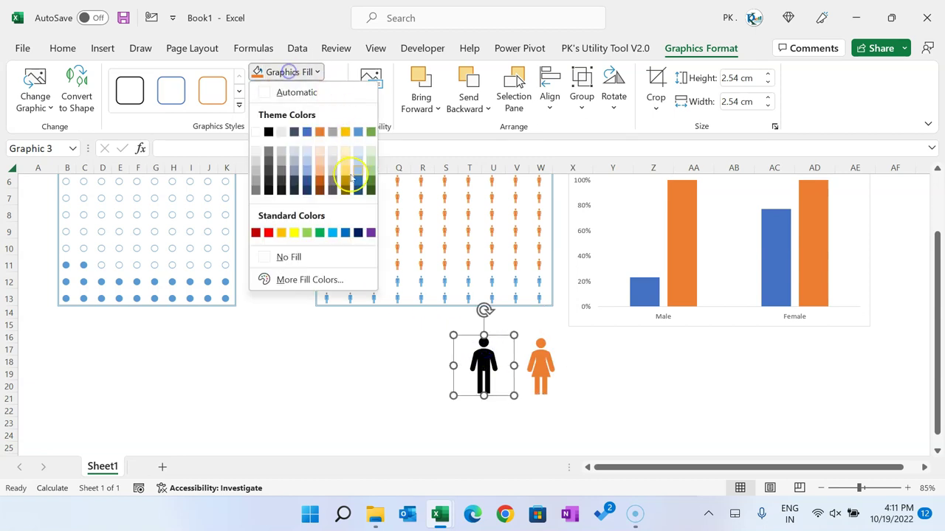
pyautogui.click(358, 132)
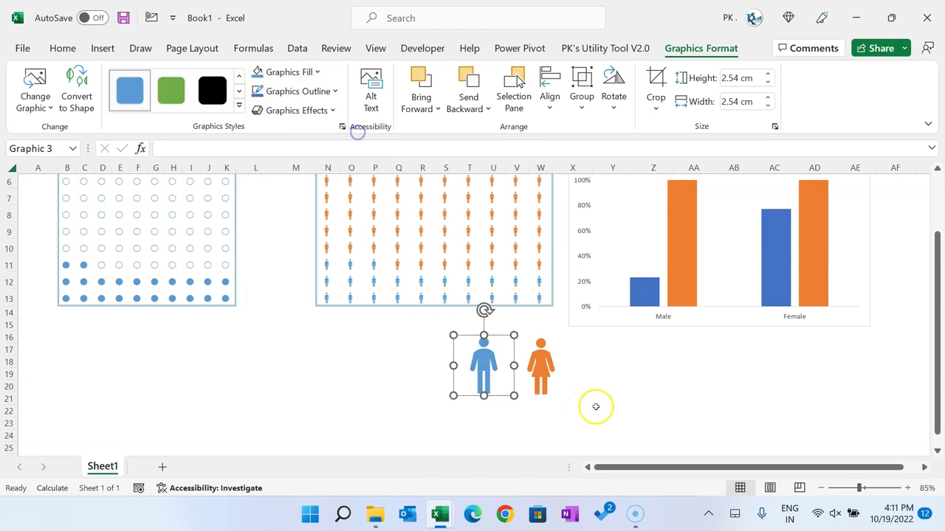
# Duplicate both icons to the right; make the copied woman unfilled with an orange outline
pyautogui.keyDown('ctrl'); pyautogui.click(547, 367); pyautogui.keyUp('ctrl')
pyautogui.moveTo(546, 369); pyautogui.dragTo(691, 373)
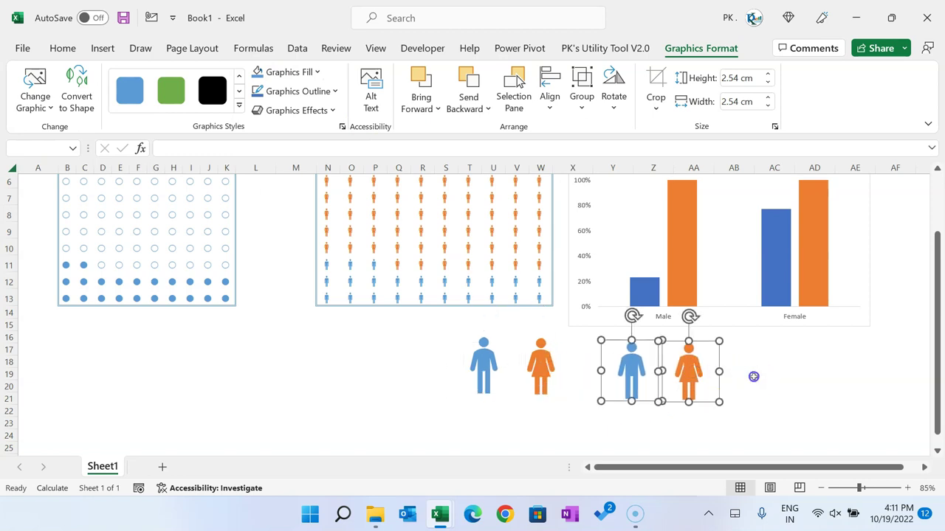
pyautogui.click(753, 376)
pyautogui.click(689, 373)
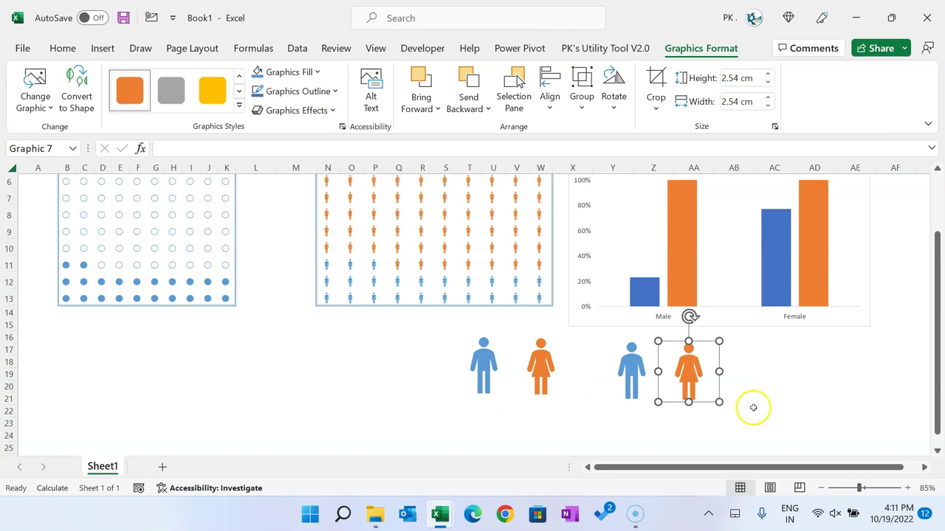
pyautogui.click(316, 72)
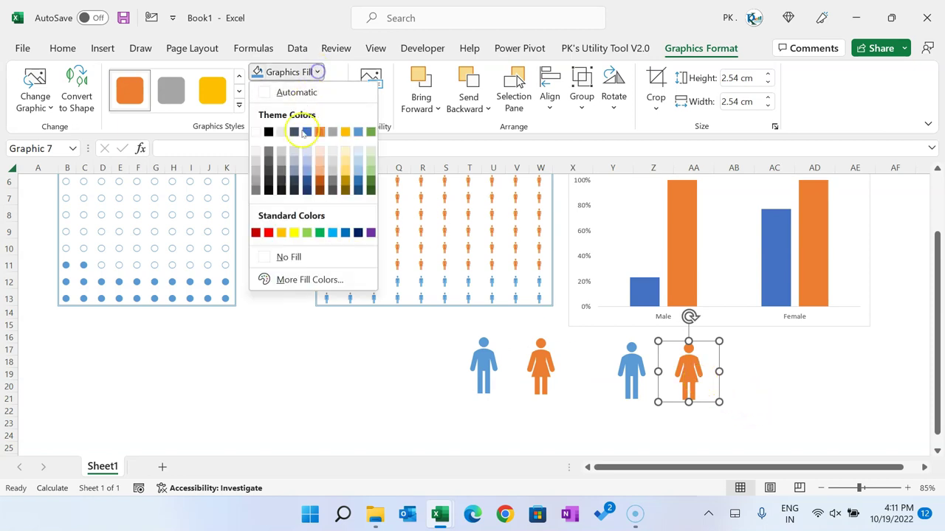
pyautogui.click(295, 256)
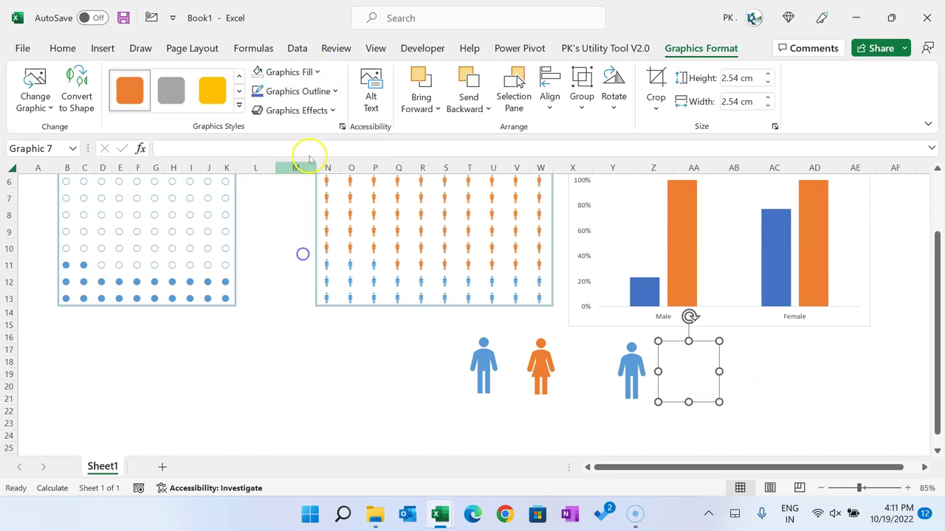
pyautogui.click(319, 93)
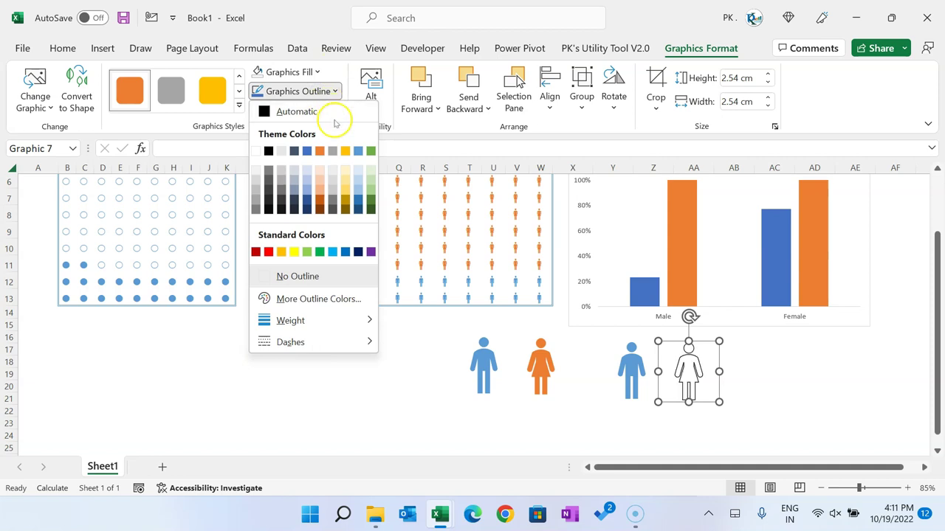
pyautogui.click(318, 152)
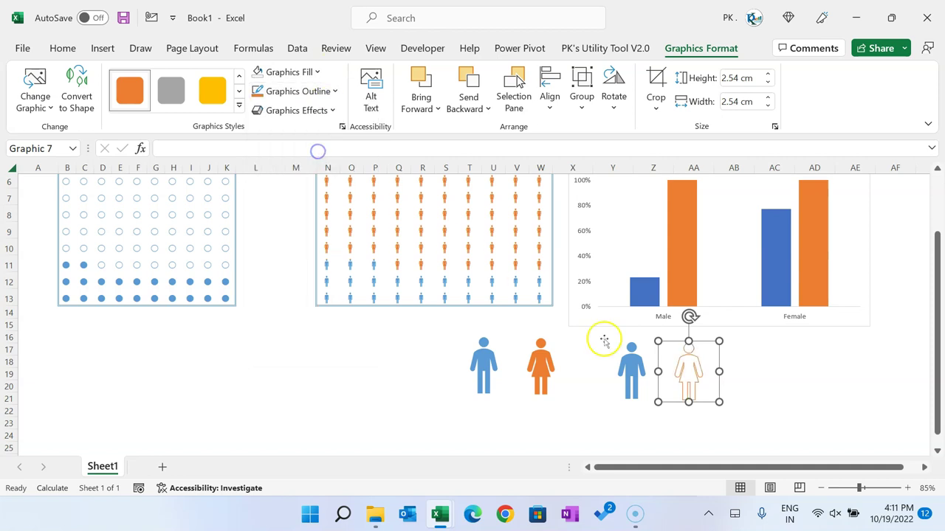
# Make the copied man icon unfilled with a blue outline
pyautogui.click(630, 373)
pyautogui.click(288, 71)
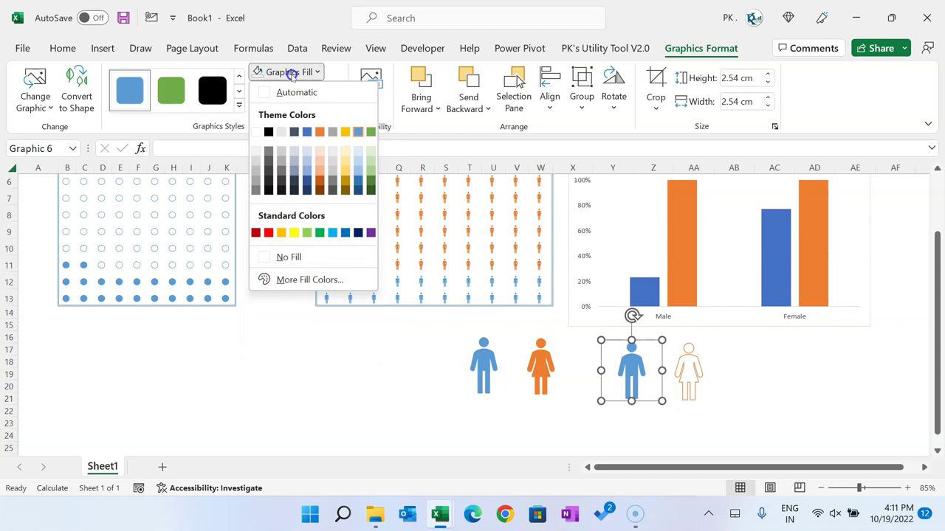
pyautogui.click(306, 258)
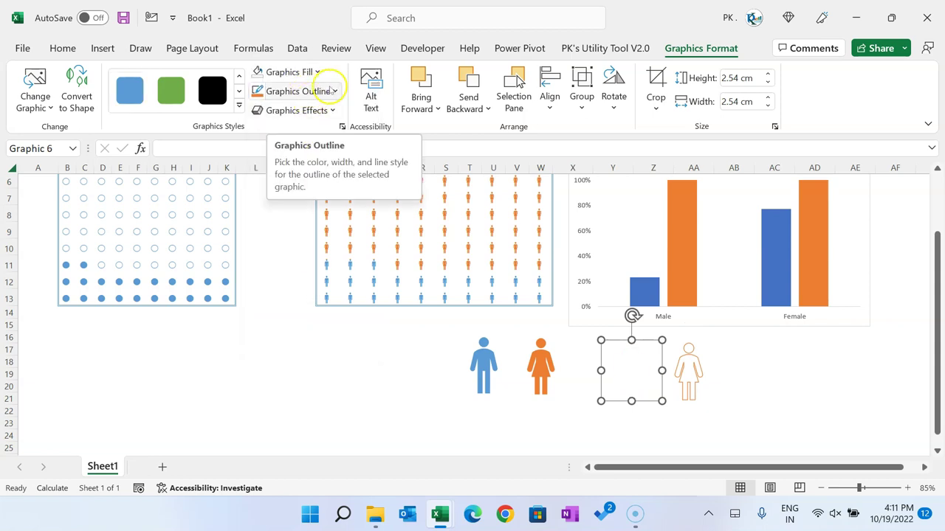
pyautogui.click(324, 92)
pyautogui.click(361, 151)
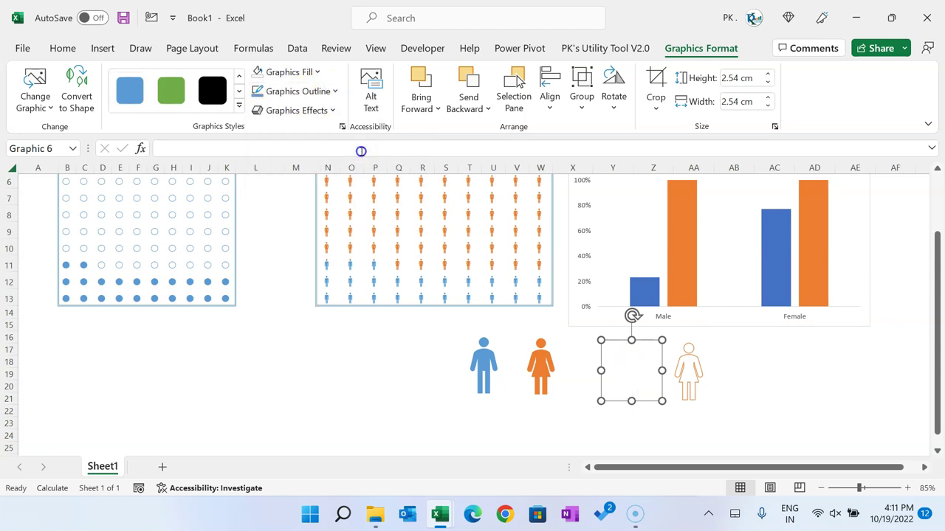
pyautogui.click(785, 410)
pyautogui.scroll(1, 752, 423)
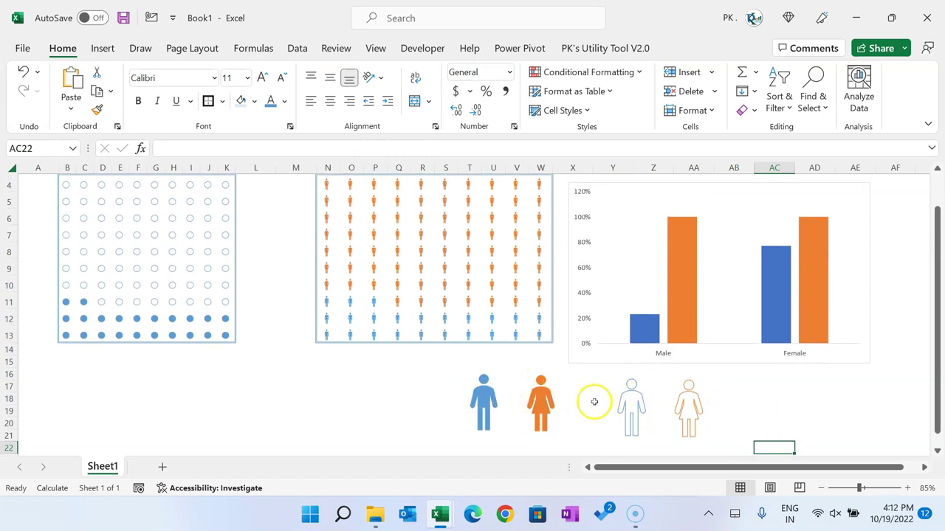
# Fill the Male blue bar with the blue man picture, stacked and scaled to its value
pyautogui.click(483, 402)
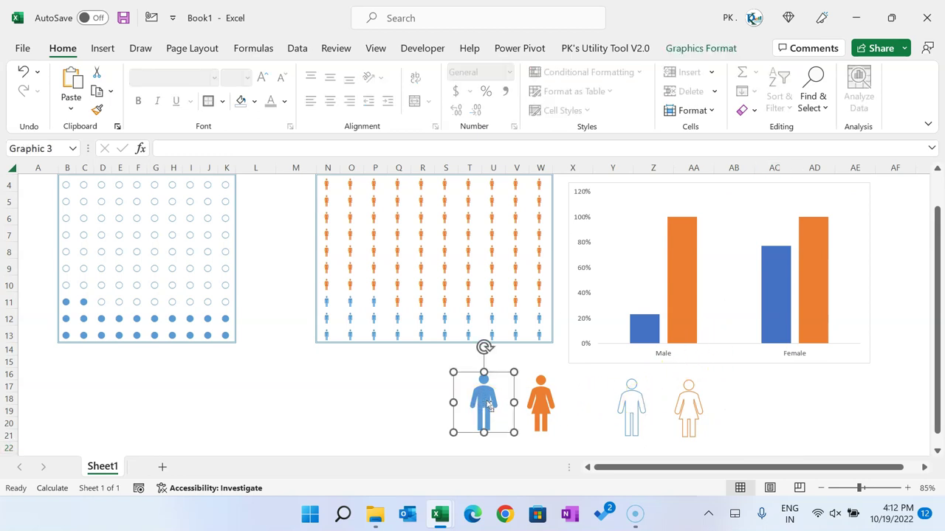
pyautogui.click(662, 340)
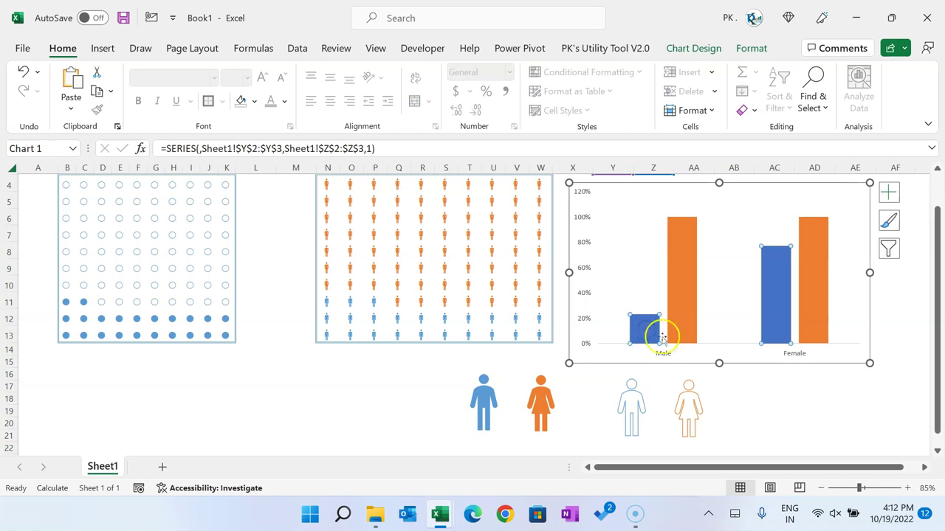
pyautogui.moveTo(649, 332)
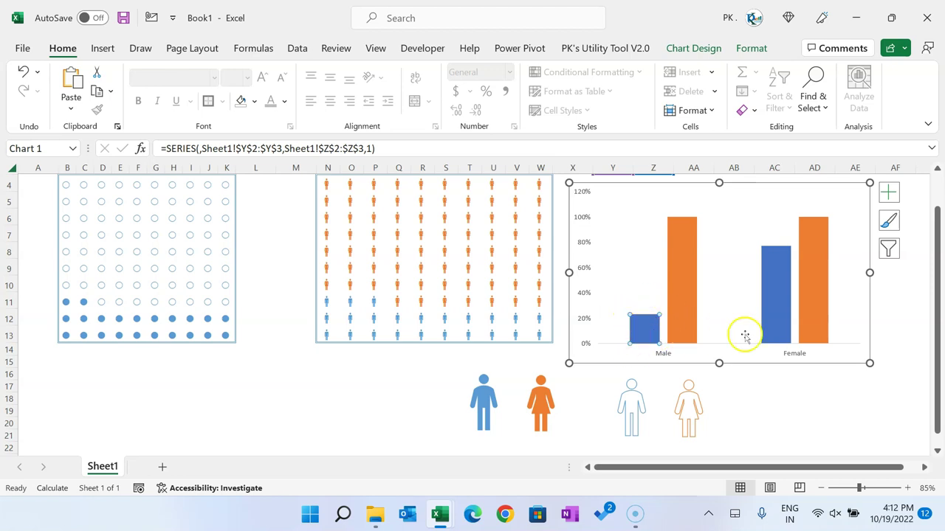
pyautogui.click(654, 340)
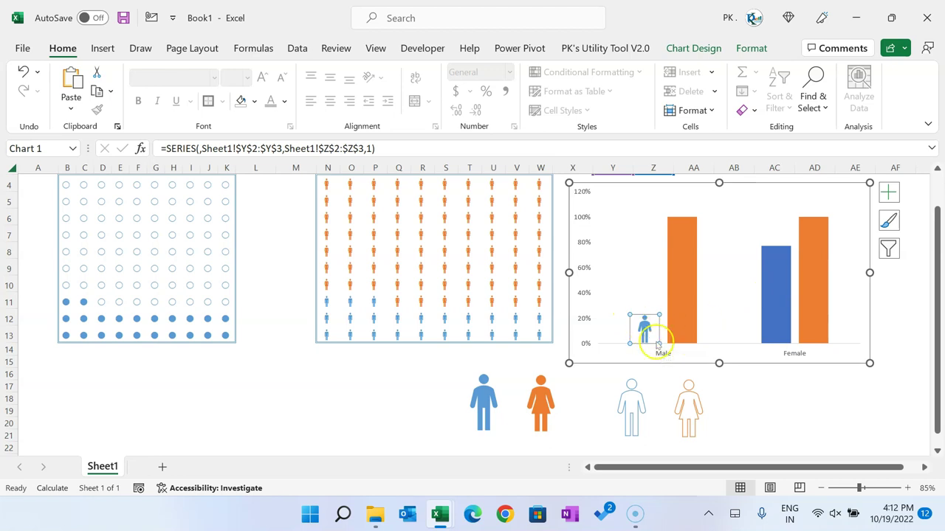
pyautogui.rightClick(643, 330)
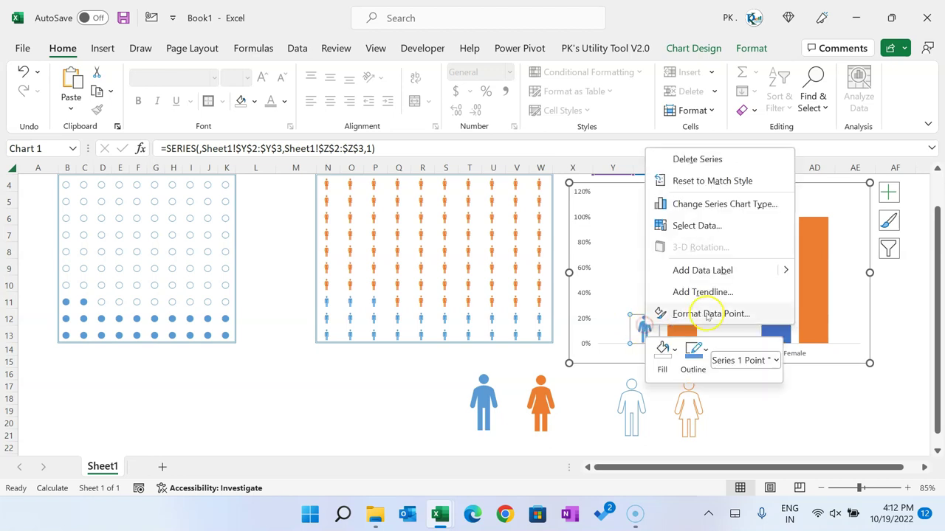
pyautogui.click(711, 313)
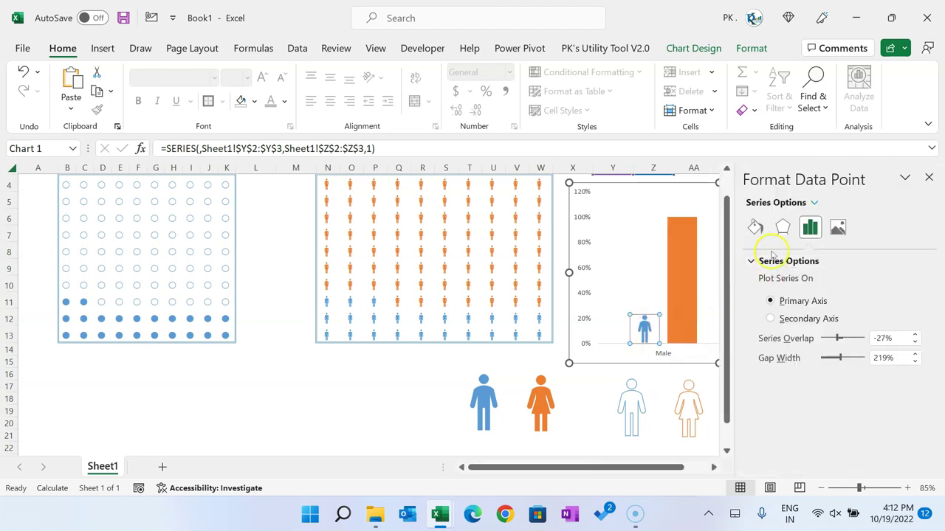
pyautogui.click(756, 232)
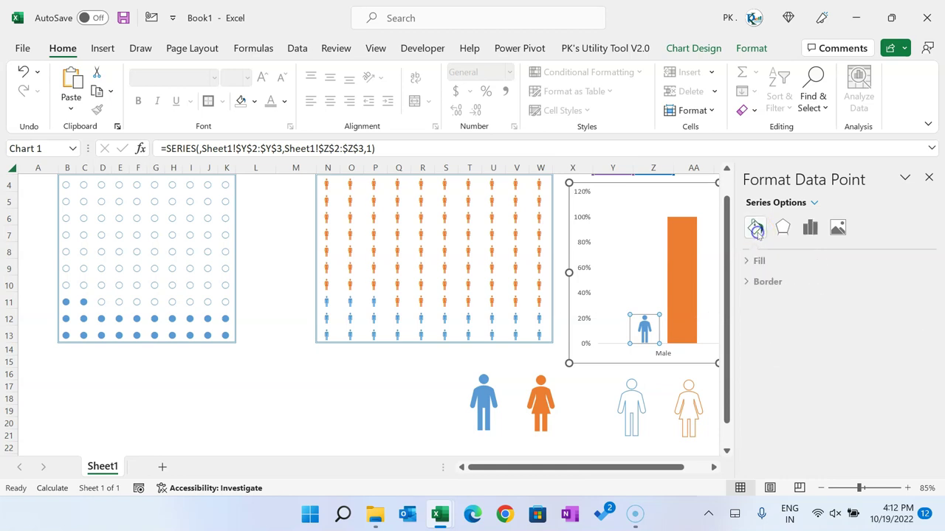
pyautogui.click(760, 261)
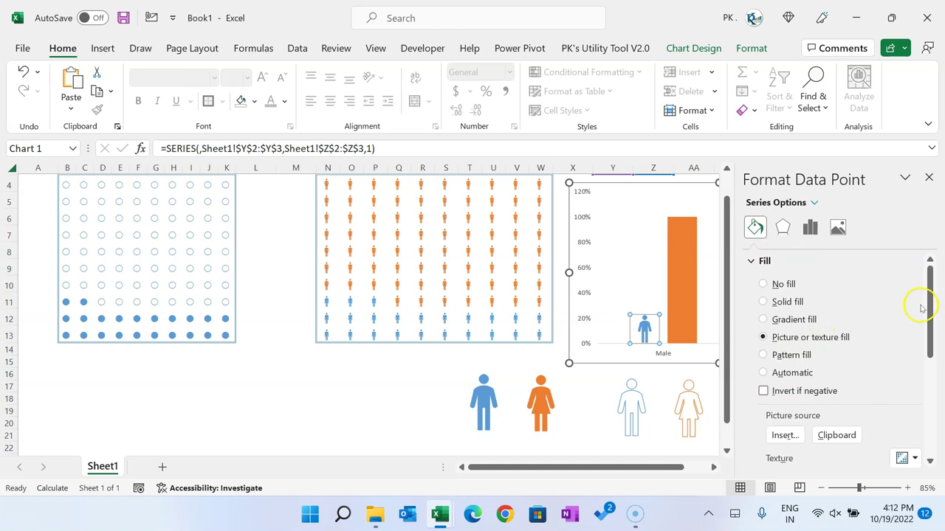
pyautogui.moveTo(931, 295); pyautogui.dragTo(933, 391)
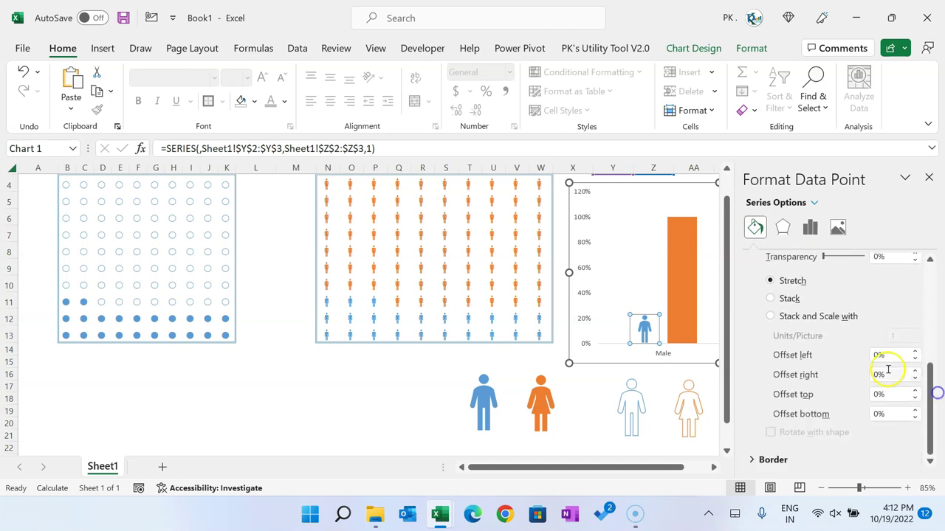
pyautogui.click(847, 317)
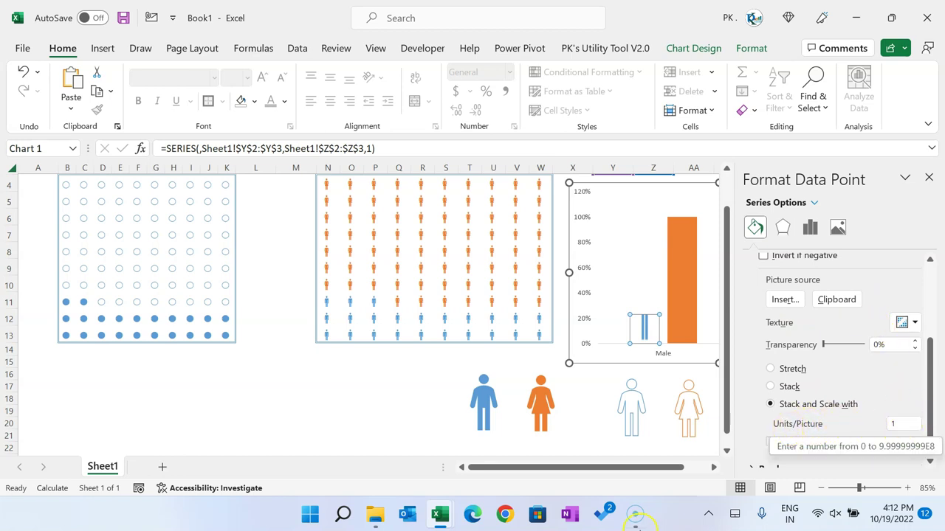
# Paste the outline man figure as the picture fill of the Male orange bar
pyautogui.moveTo(632, 468); pyautogui.dragTo(688, 470)
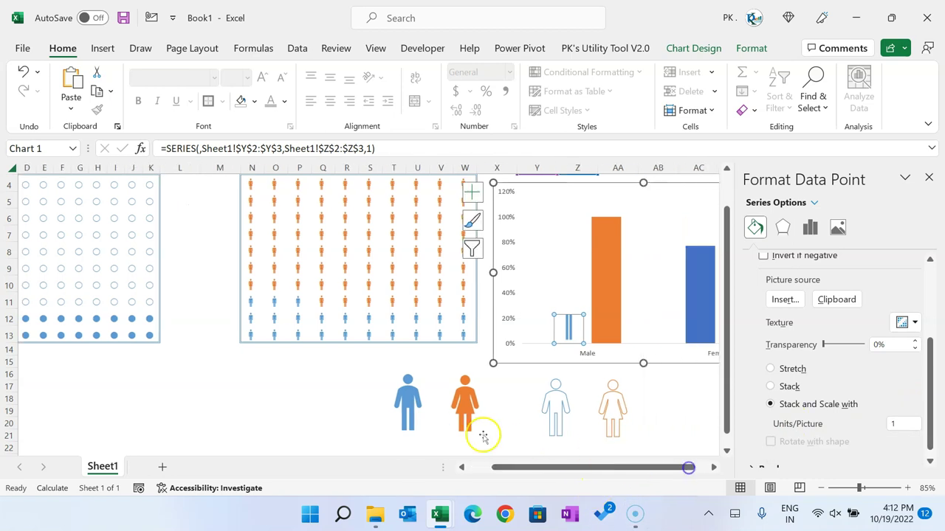
pyautogui.click(563, 410)
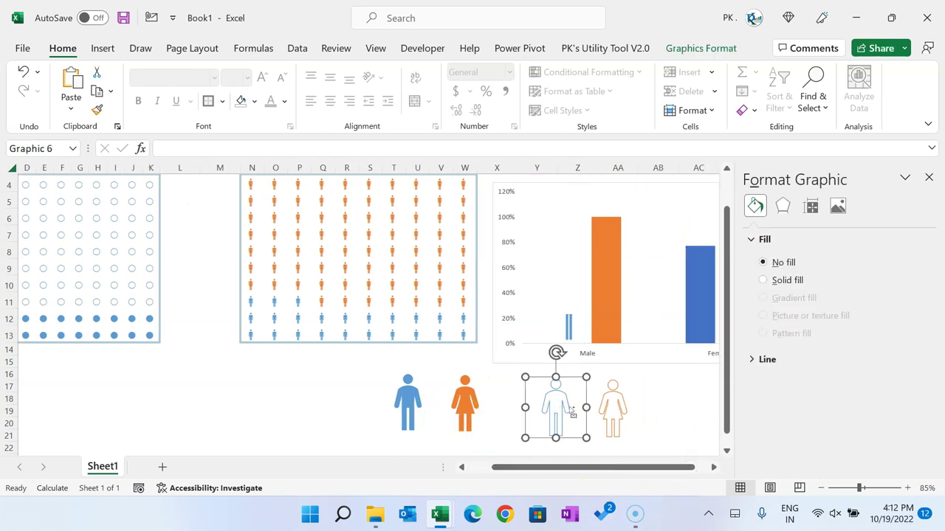
pyautogui.click(606, 287)
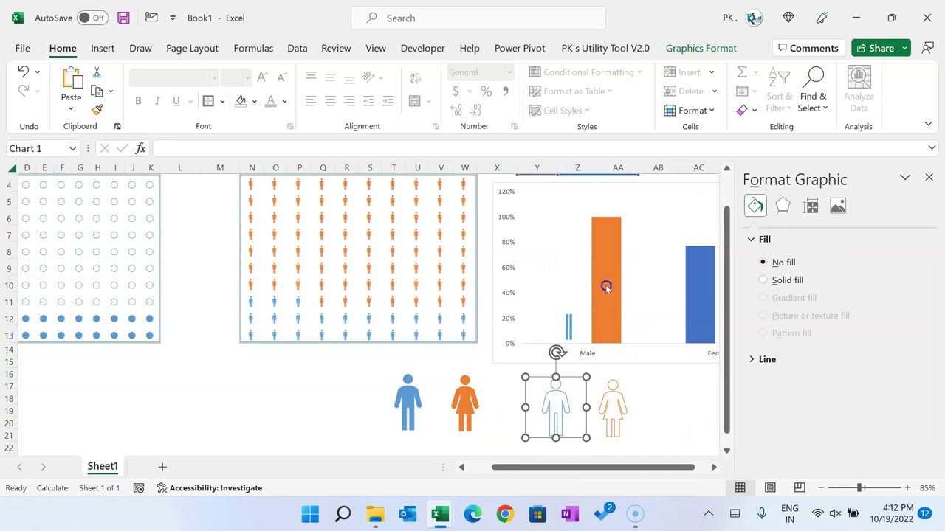
pyautogui.click(609, 291)
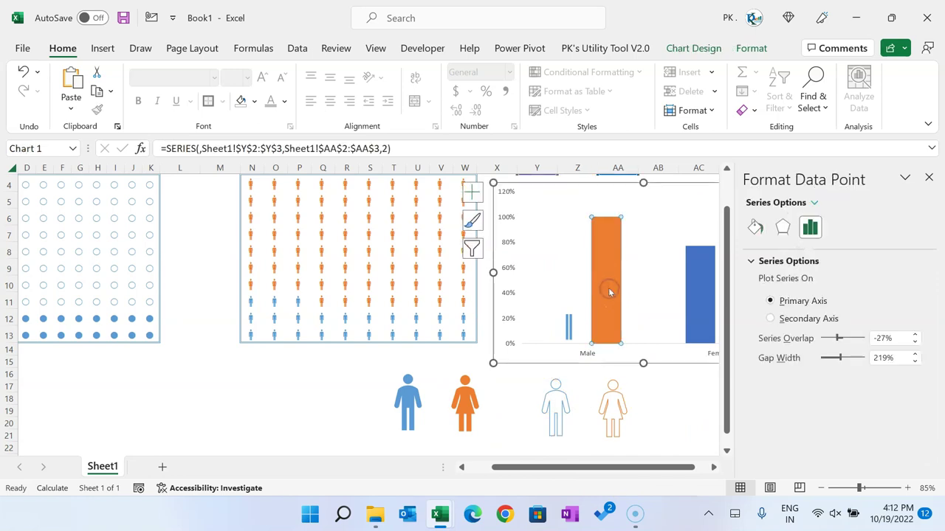
pyautogui.moveTo(631, 467); pyautogui.dragTo(642, 468)
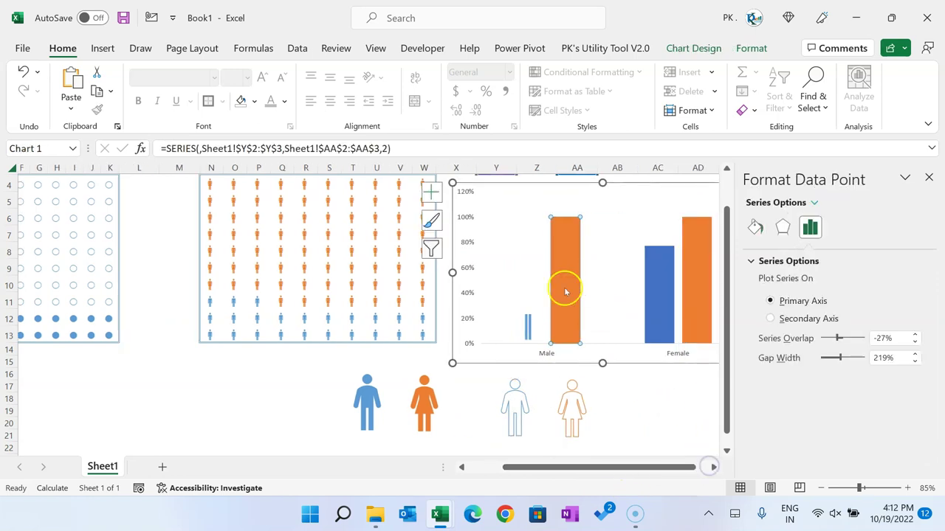
pyautogui.click(642, 399)
pyautogui.click(563, 280)
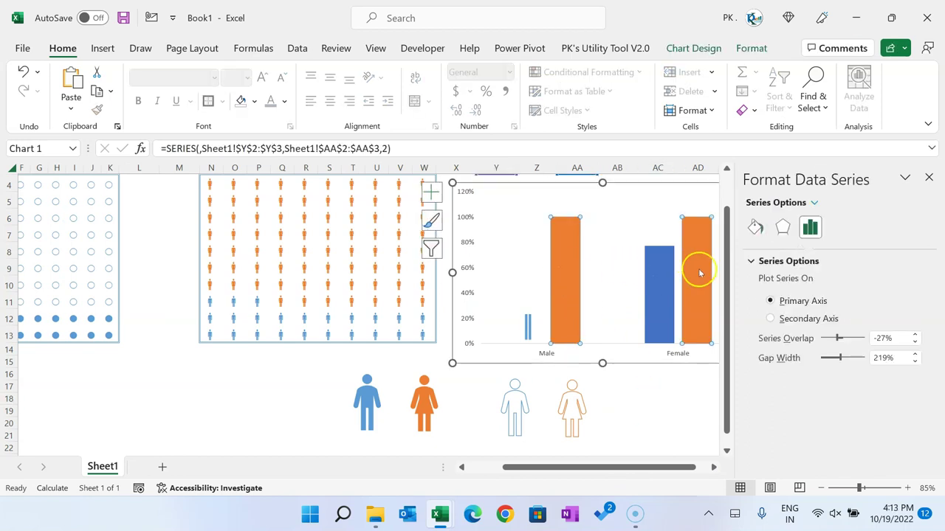
pyautogui.click(566, 265)
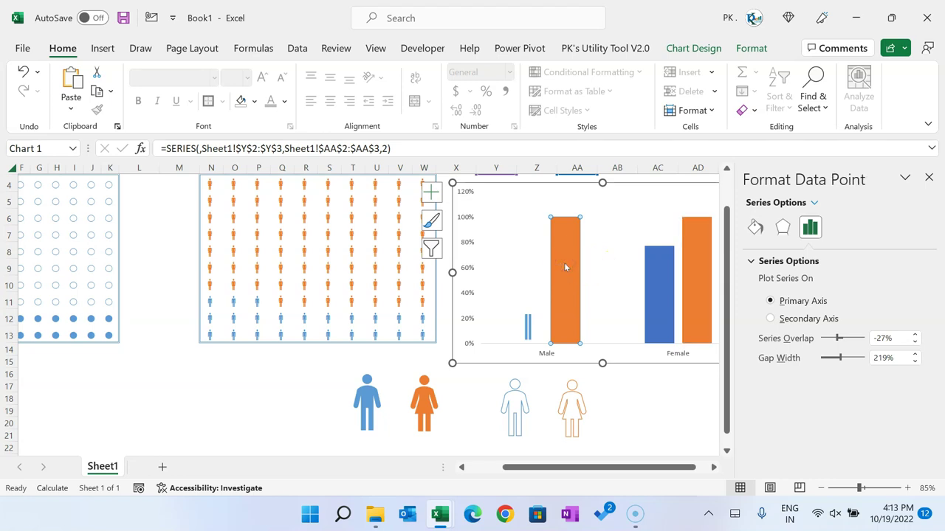
pyautogui.hotkey('ctrl', 'v')
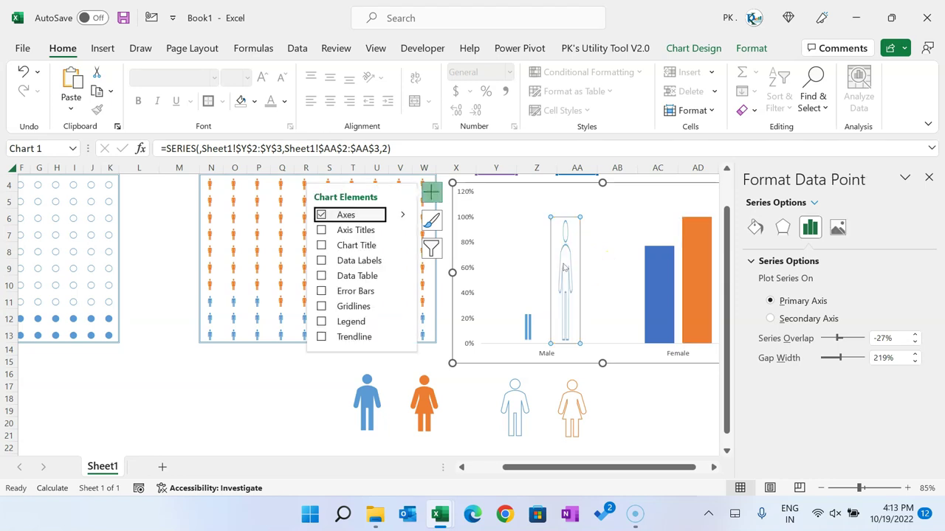
pyautogui.click(754, 227)
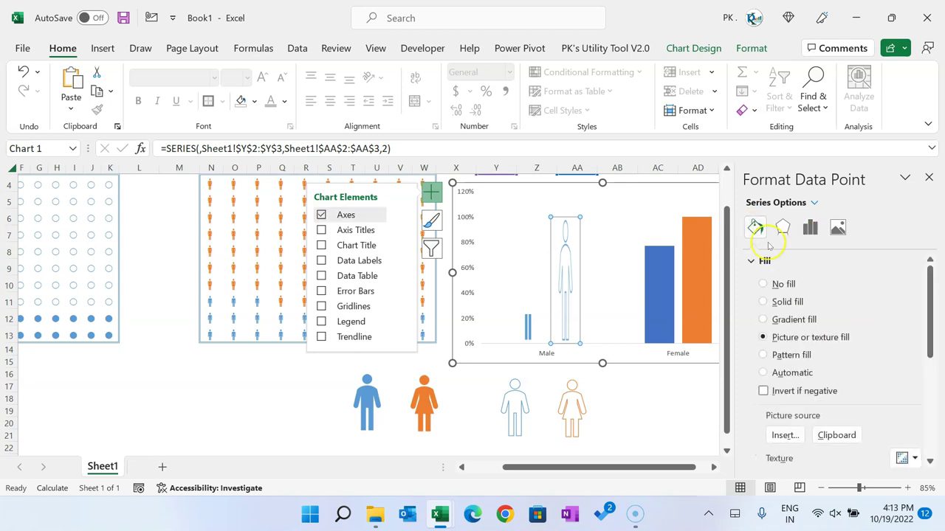
pyautogui.moveTo(940, 313); pyautogui.dragTo(937, 382)
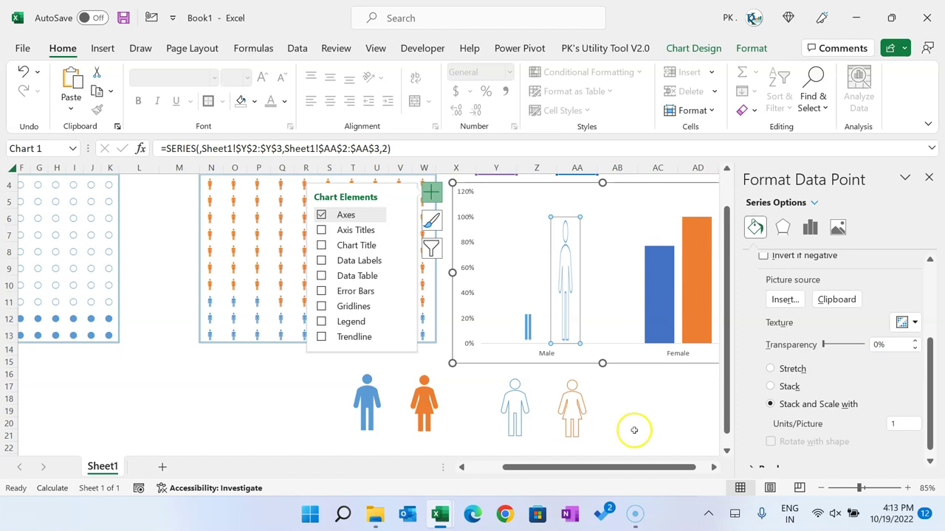
# Fill the Female blue bar with the orange woman figure, stacked and scaled
pyautogui.click(424, 406)
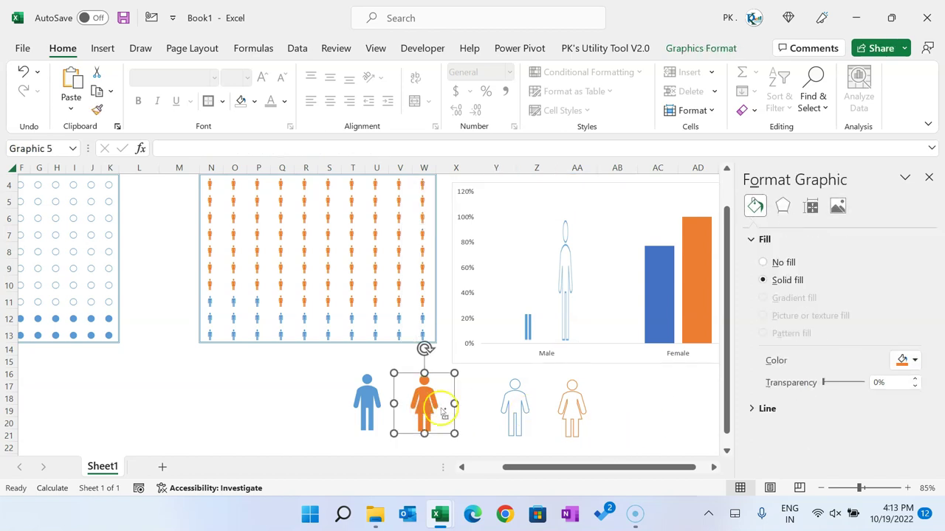
pyautogui.click(714, 466)
pyautogui.click(620, 302)
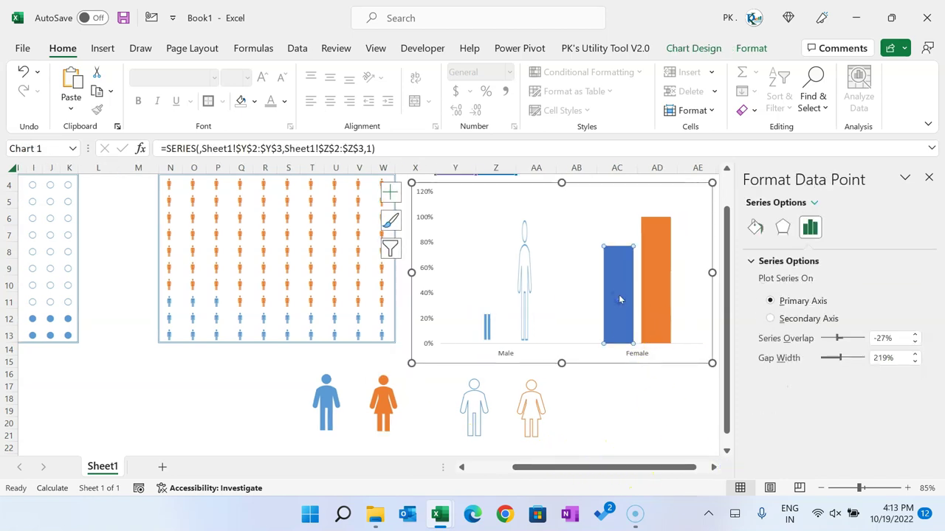
pyautogui.hotkey('ctrl', 'v')
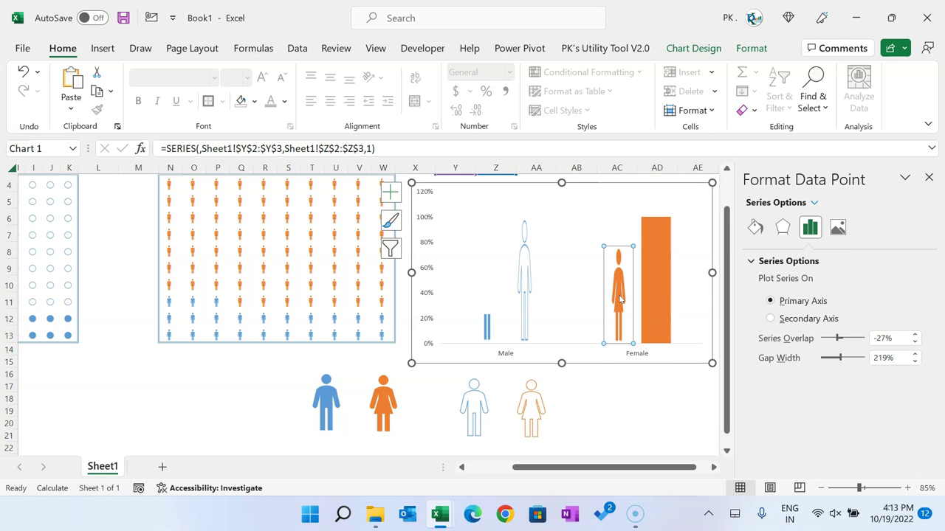
pyautogui.click(757, 228)
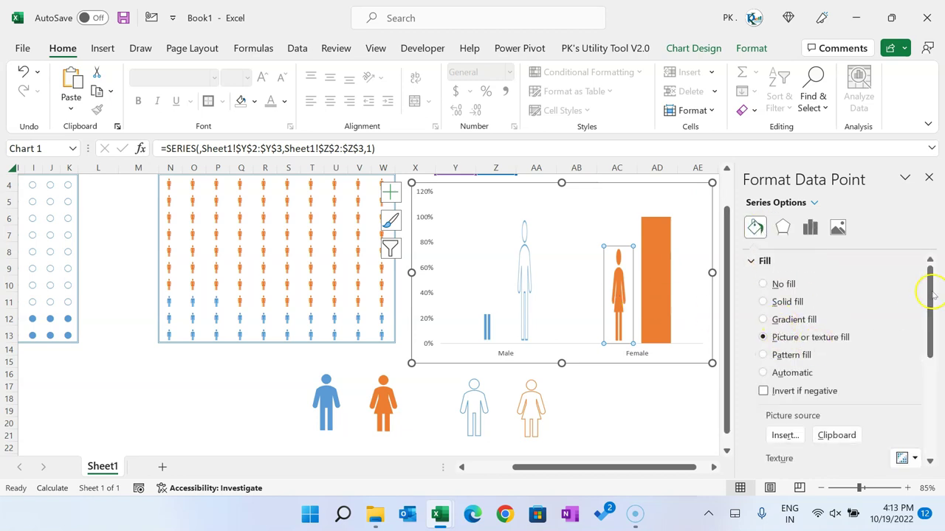
pyautogui.scroll(-5, 932, 294)
pyautogui.click(810, 339)
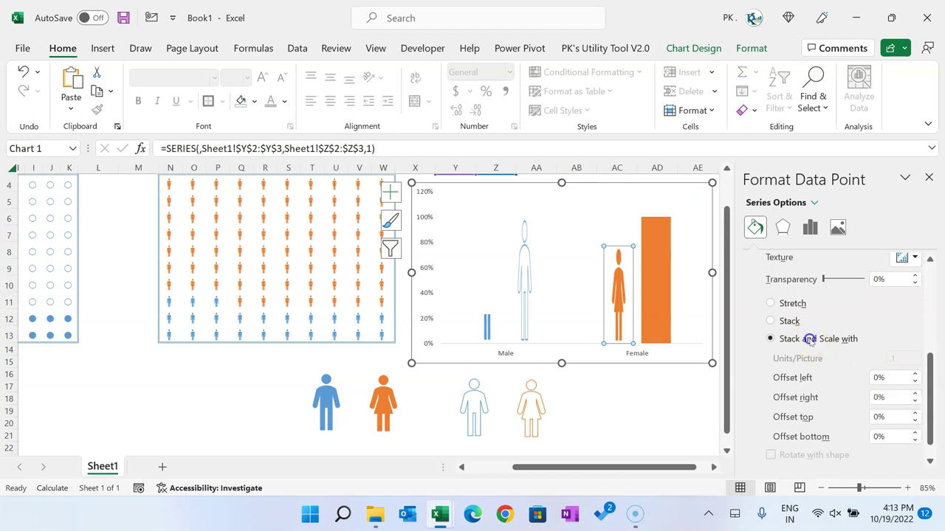
# Fill the Female orange bar with the outline woman figure, stacked and scaled
pyautogui.click(532, 406)
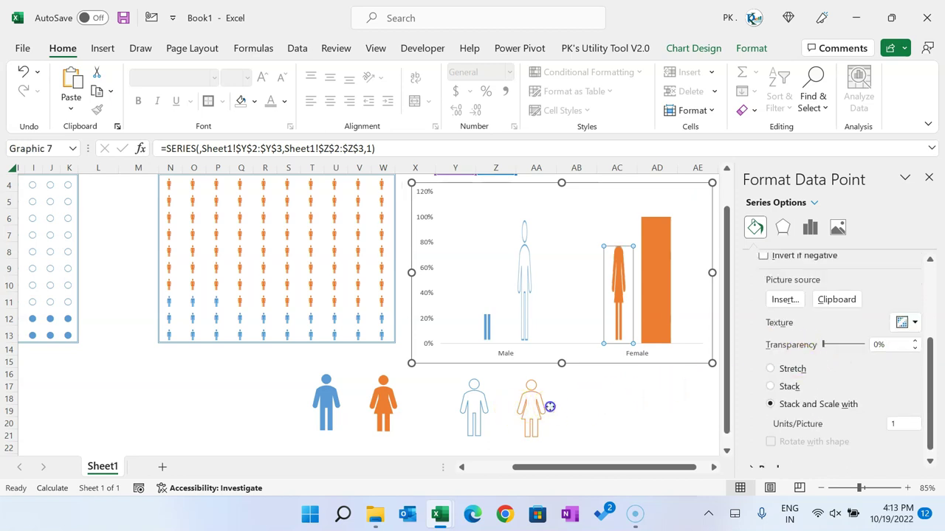
pyautogui.click(665, 275)
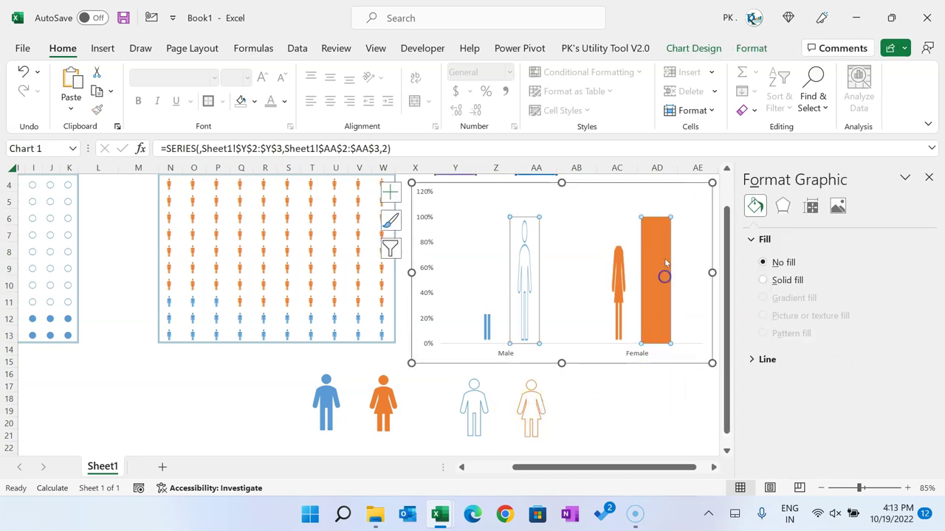
pyautogui.click(664, 258)
pyautogui.hotkey('ctrl', 'v')
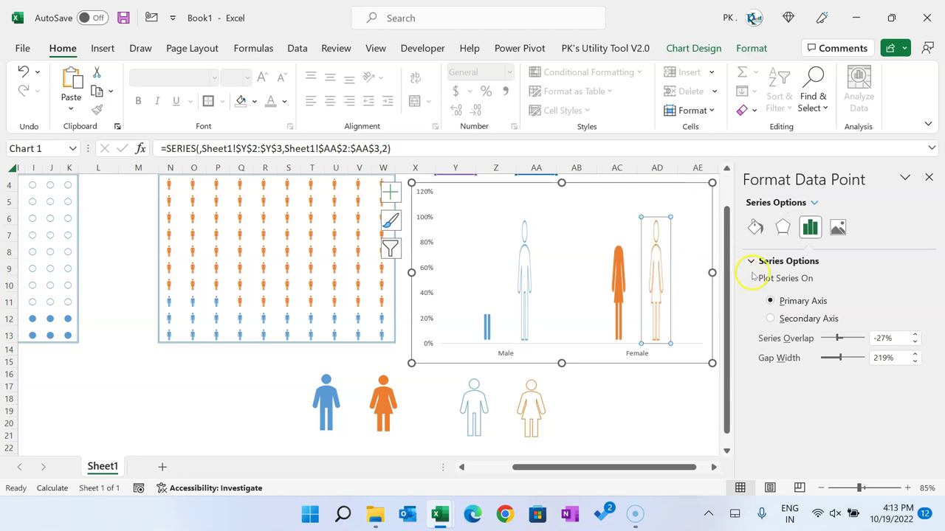
pyautogui.click(756, 229)
pyautogui.moveTo(929, 301); pyautogui.dragTo(923, 386)
pyautogui.click(830, 329)
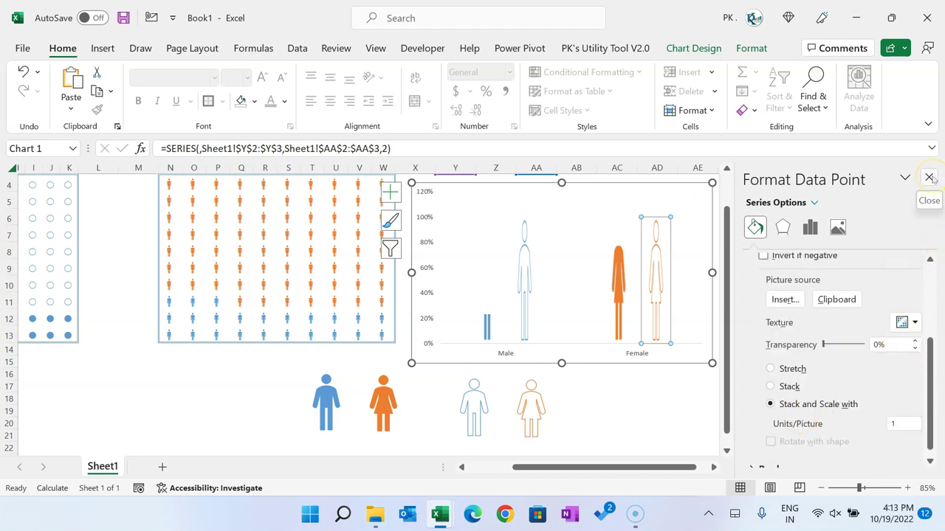
# Delete the four loose figure icons below the chart
pyautogui.click(572, 408)
pyautogui.click(532, 406)
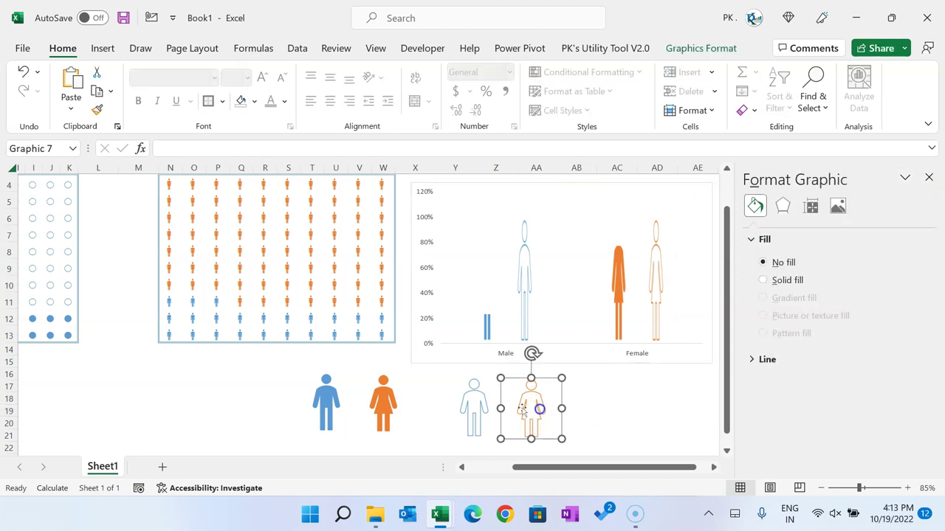
pyautogui.keyDown('ctrl'); pyautogui.click(476, 408); pyautogui.keyUp('ctrl')
pyautogui.keyDown('ctrl'); pyautogui.click(383, 402); pyautogui.keyUp('ctrl')
pyautogui.keyDown('ctrl'); pyautogui.click(326, 406); pyautogui.keyUp('ctrl')
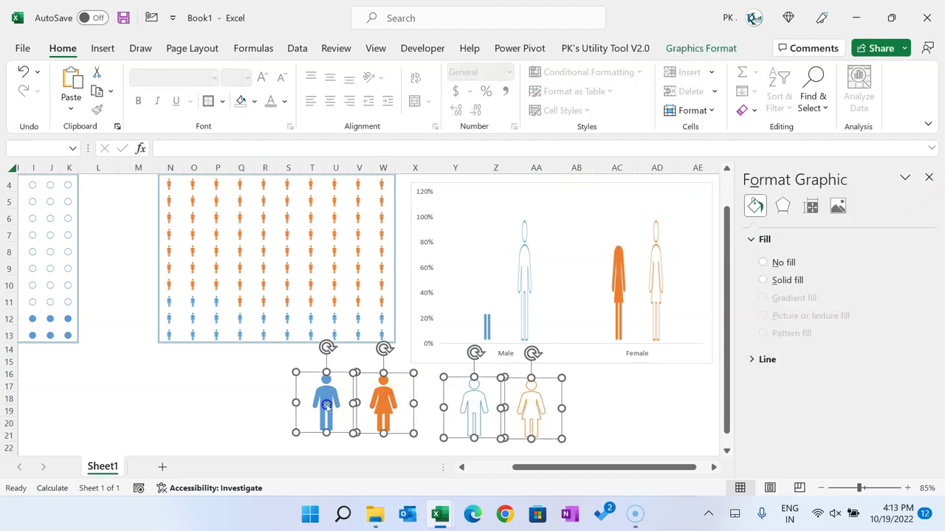
pyautogui.press('Delete')
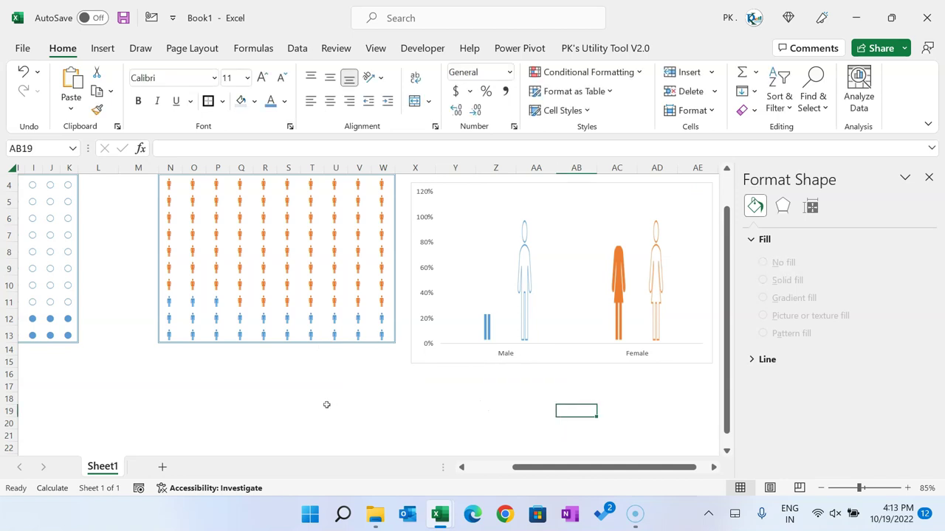
# Set the series overlap to 100% and the gap width to 0%
pyautogui.rightClick(524, 262)
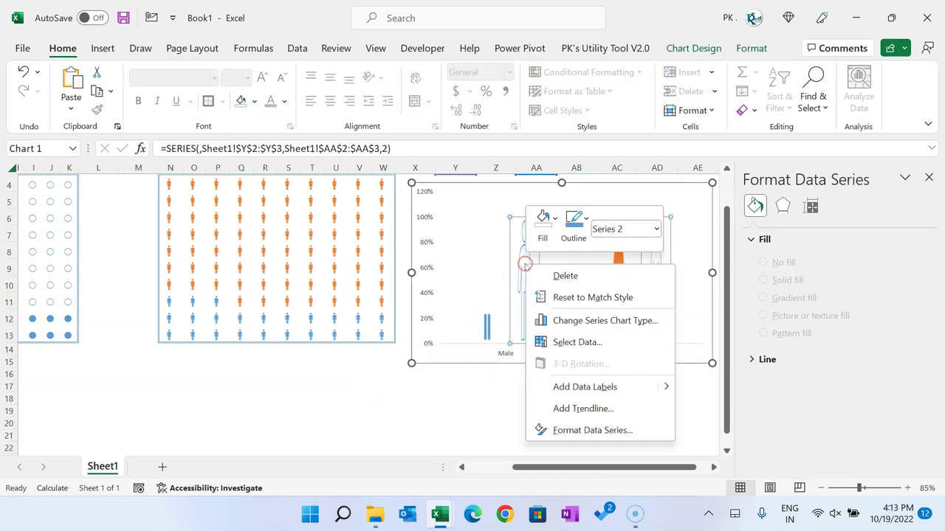
pyautogui.click(593, 431)
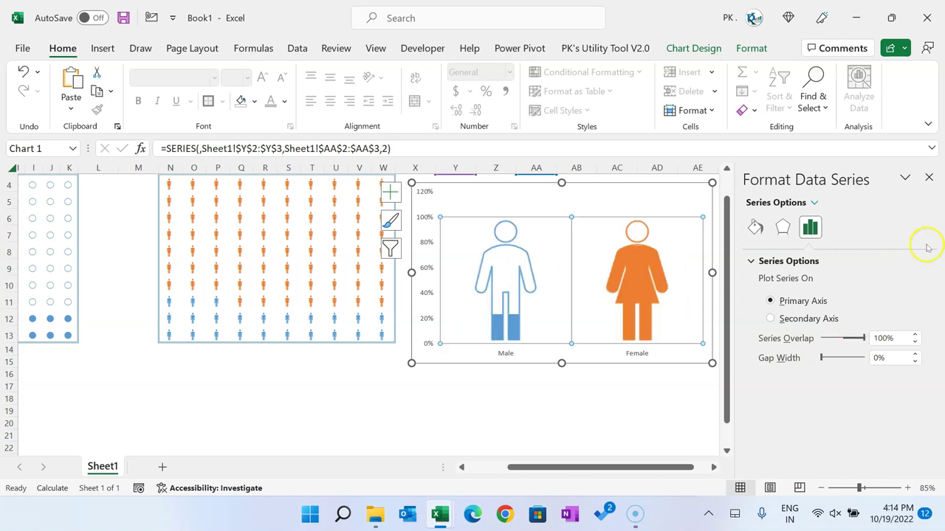
pyautogui.click(928, 176)
# Delete the chart's vertical axis and narrow the chart from its right side
pyautogui.click(791, 282)
pyautogui.scroll(1, 797, 332)
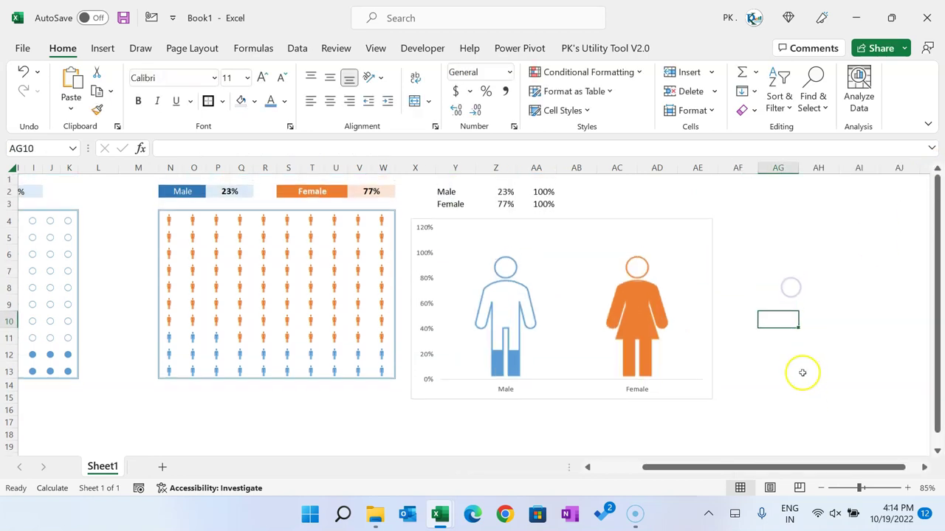
pyautogui.click(706, 297)
pyautogui.moveTo(711, 310); pyautogui.dragTo(701, 309)
pyautogui.click(760, 371)
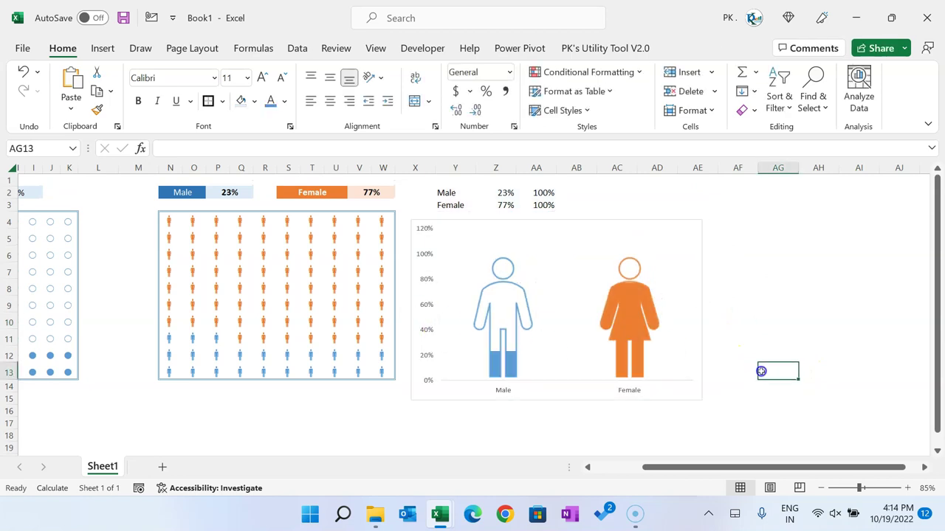
pyautogui.click(424, 278)
pyautogui.press('Delete')
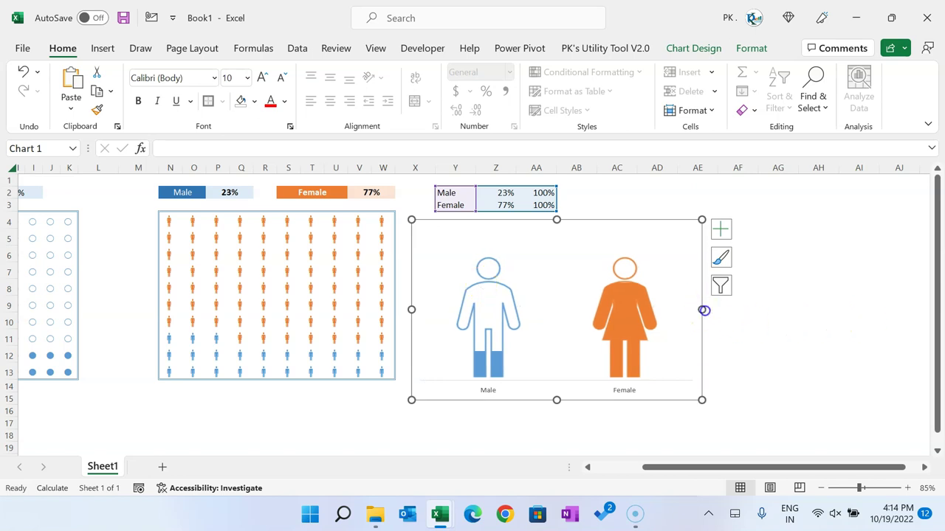
pyautogui.moveTo(702, 310); pyautogui.dragTo(689, 310)
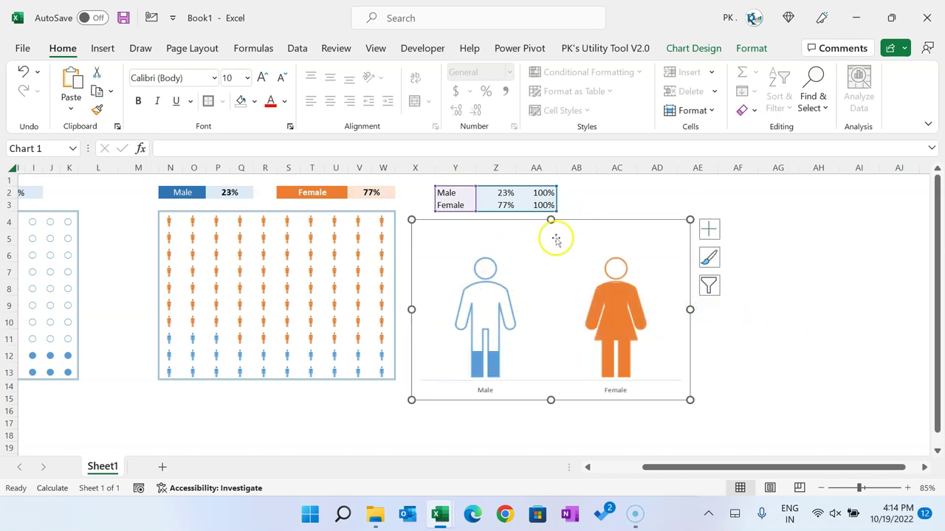
# Add data labels above the figure series
pyautogui.click(760, 325)
pyautogui.click(612, 295)
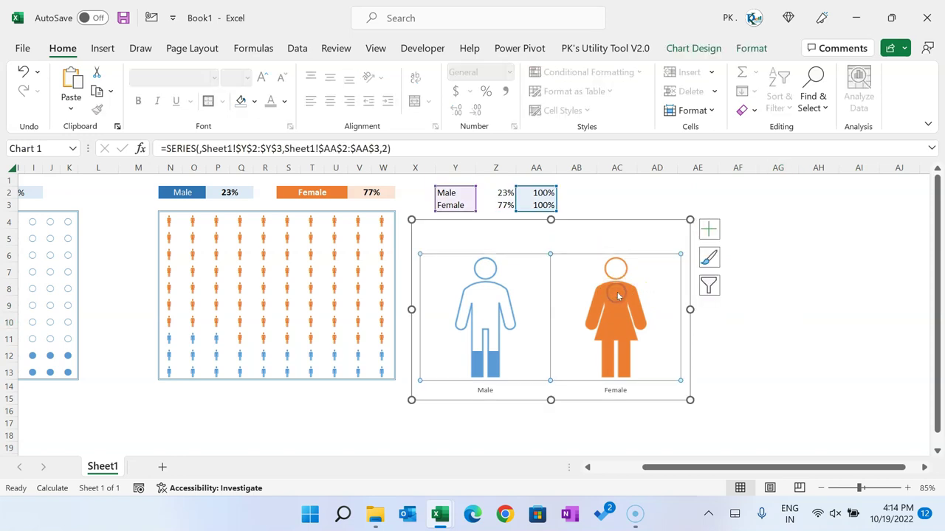
pyautogui.rightClick(613, 295)
pyautogui.click(714, 416)
pyautogui.click(815, 338)
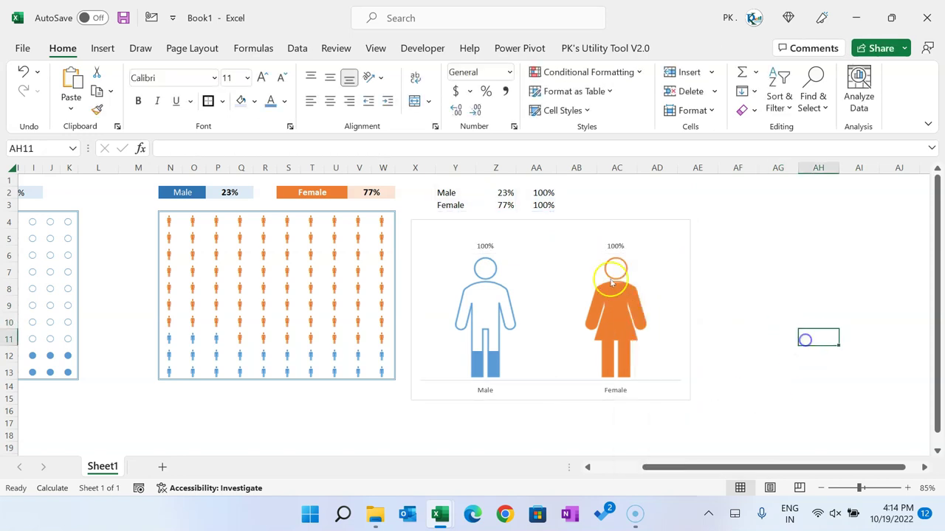
pyautogui.click(487, 247)
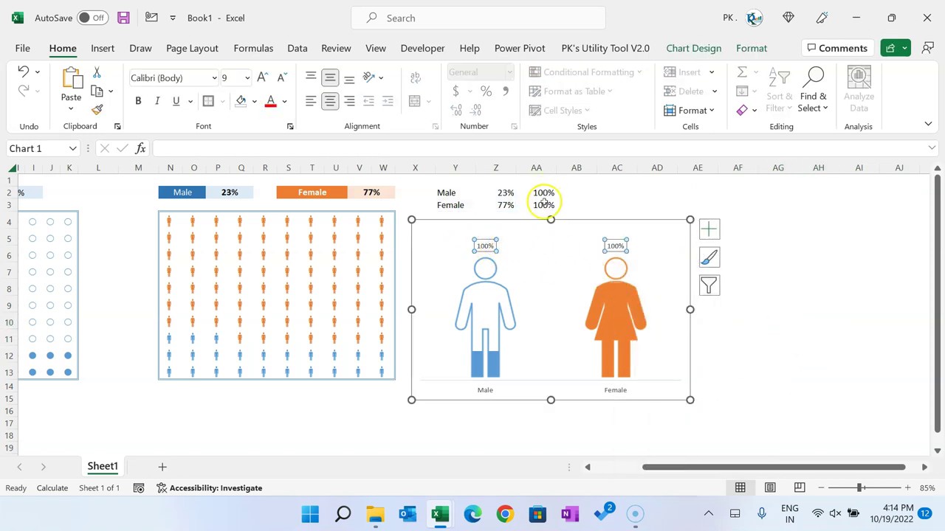
# Make the data labels take their text from Z2:Z3 instead of showing the value
pyautogui.rightClick(616, 246)
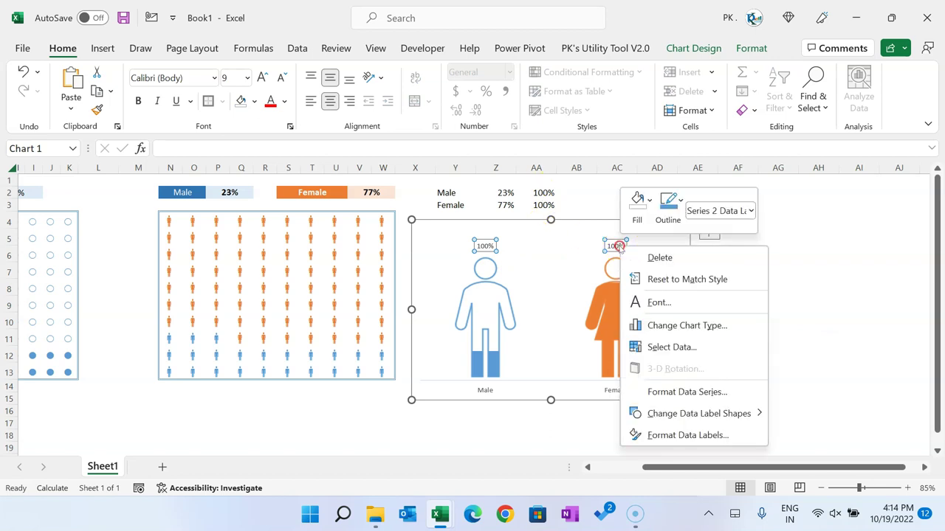
pyautogui.click(698, 435)
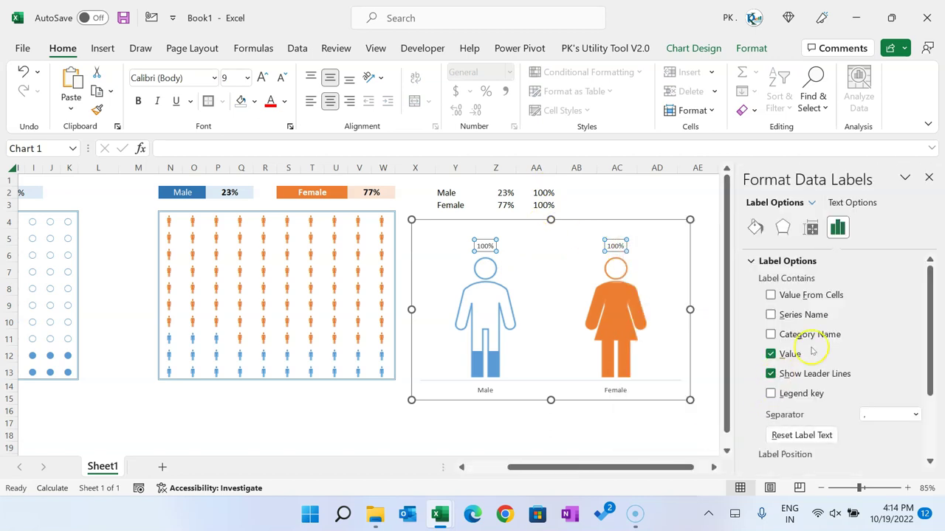
pyautogui.click(817, 297)
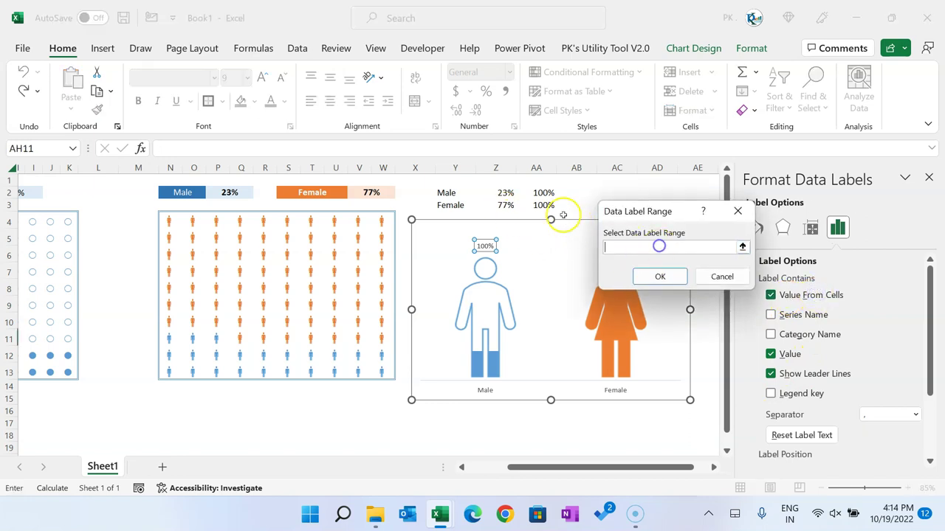
pyautogui.moveTo(507, 193); pyautogui.dragTo(506, 205)
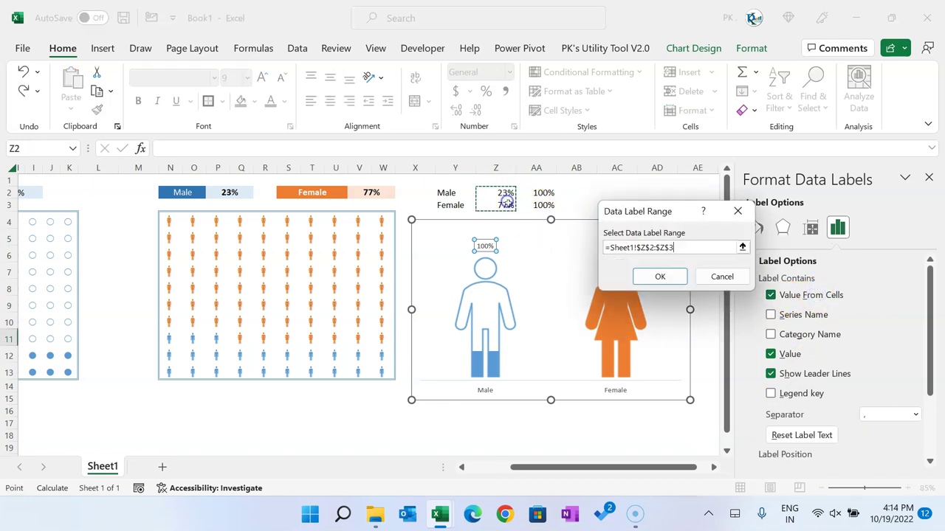
pyautogui.click(660, 276)
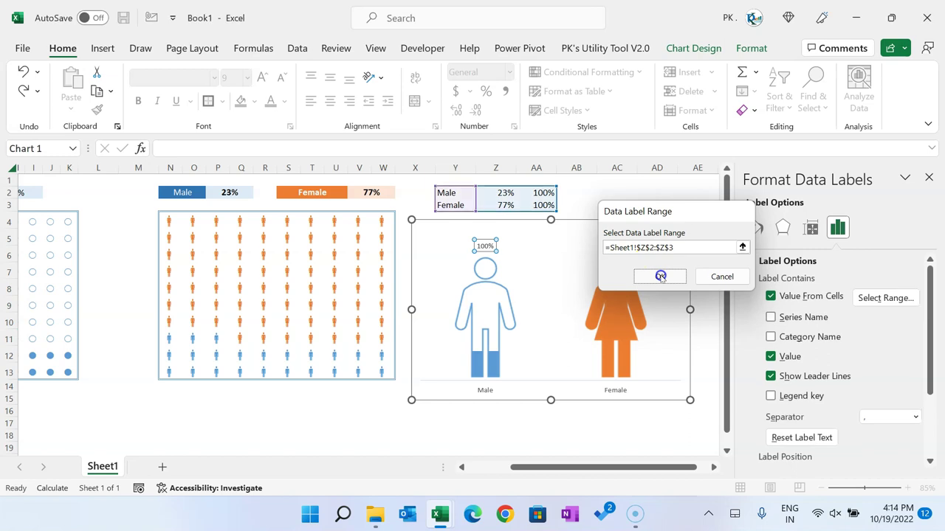
pyautogui.click(770, 357)
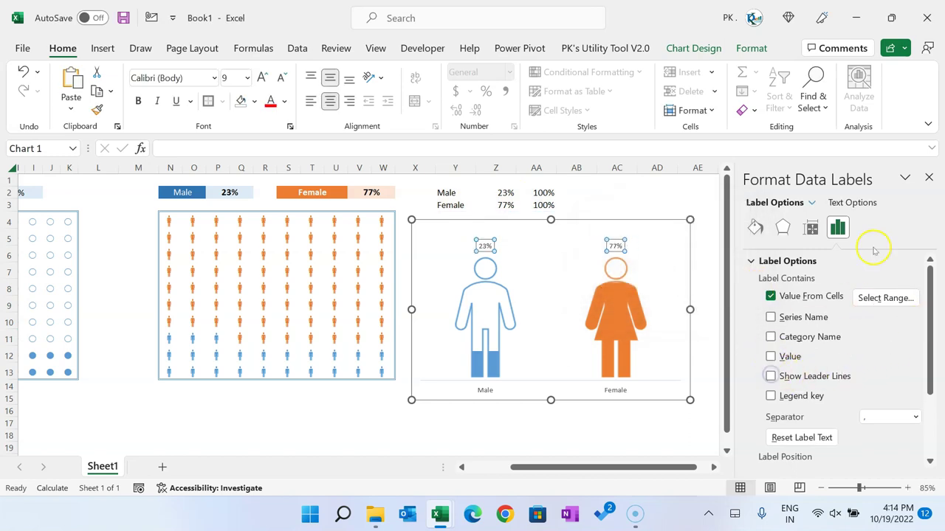
pyautogui.click(929, 178)
# Make the 23% label blue, bold and two sizes larger
pyautogui.click(782, 353)
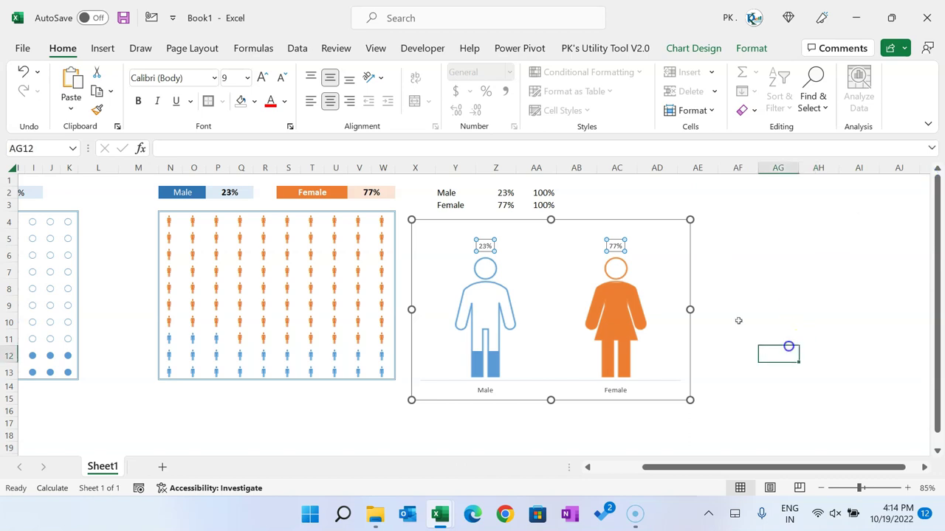
pyautogui.click(478, 244)
pyautogui.click(485, 250)
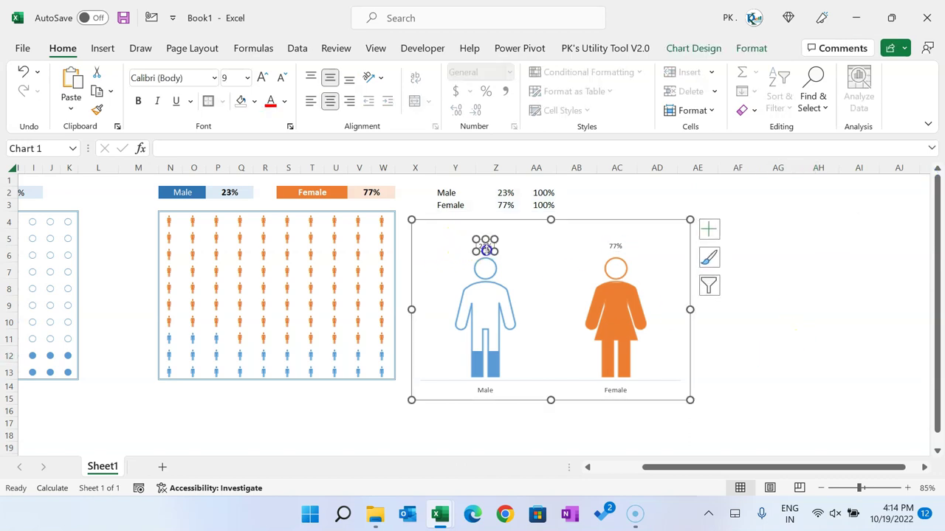
pyautogui.click(284, 101)
pyautogui.click(358, 262)
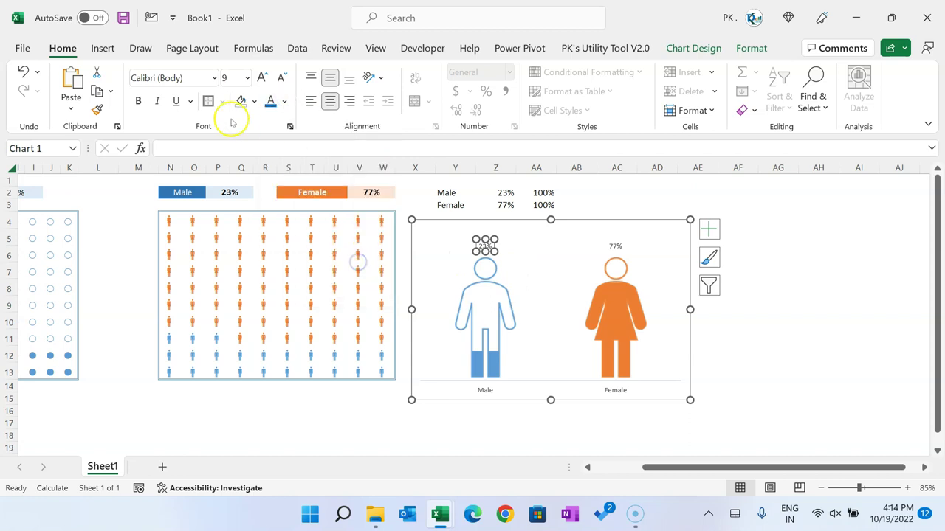
pyautogui.click(138, 101)
pyautogui.click(263, 79)
pyautogui.click(263, 78)
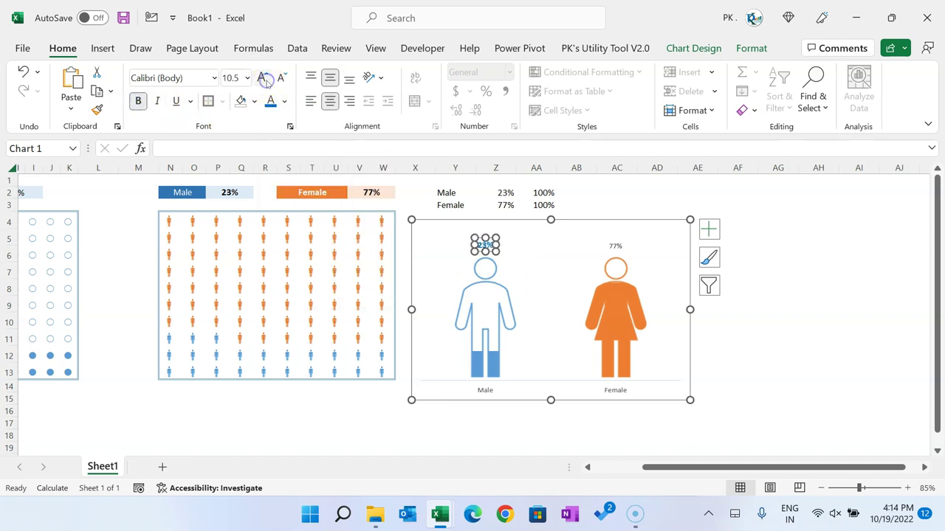
# Make the 77% label orange, bold and two sizes larger
pyautogui.click(611, 247)
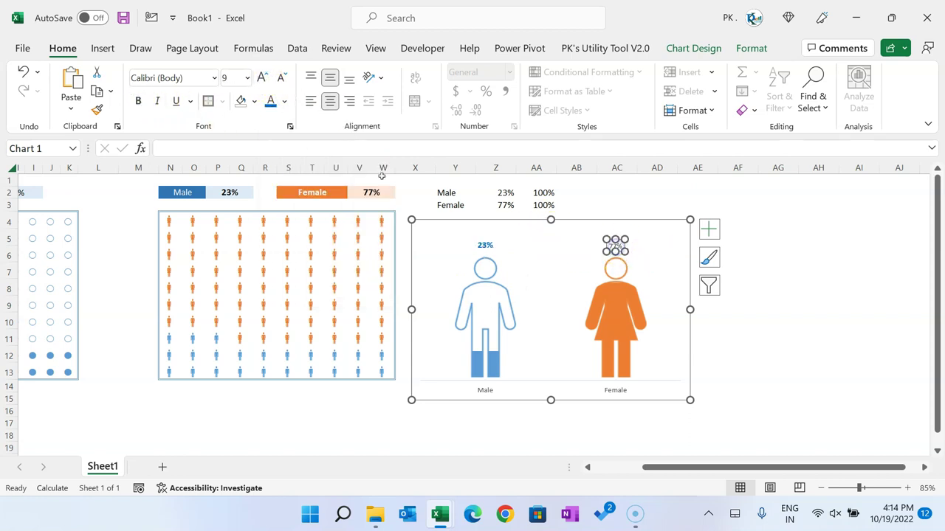
pyautogui.click(283, 101)
pyautogui.click(333, 158)
pyautogui.click(138, 101)
pyautogui.click(264, 78)
pyautogui.click(264, 78)
pyautogui.click(738, 298)
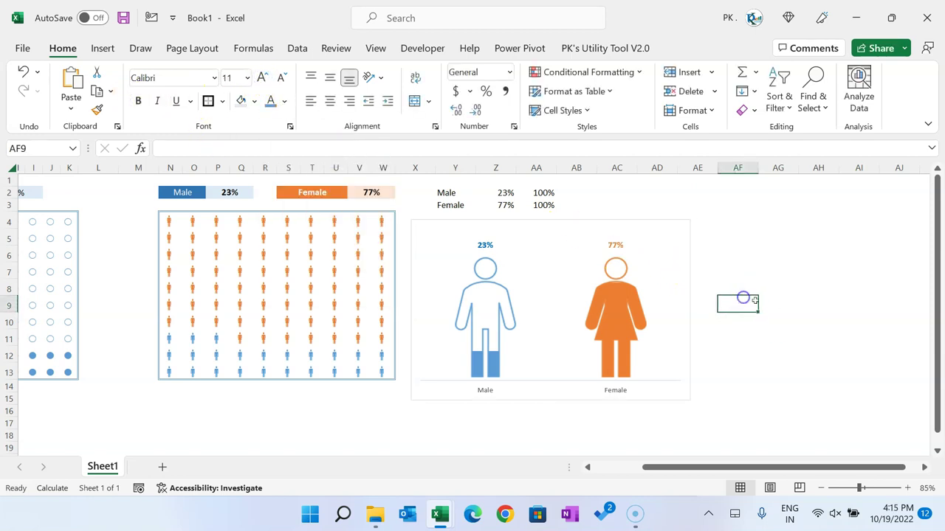
pyautogui.click(681, 297)
# Narrow the chart a little more and turn the Male/Female helper table's text white
pyautogui.moveTo(687, 311); pyautogui.dragTo(666, 310)
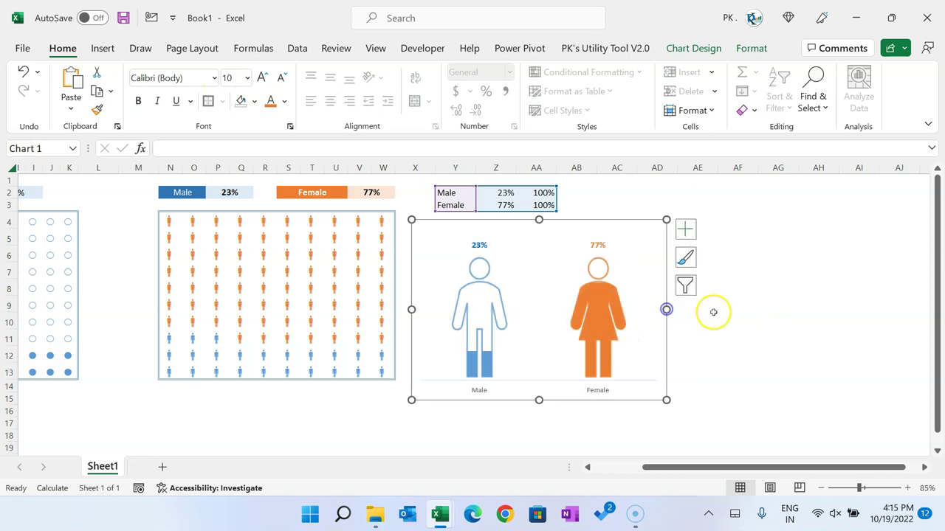
pyautogui.click(735, 318)
pyautogui.moveTo(753, 468); pyautogui.dragTo(607, 466)
pyautogui.click(462, 430)
pyautogui.moveTo(627, 195); pyautogui.dragTo(714, 208)
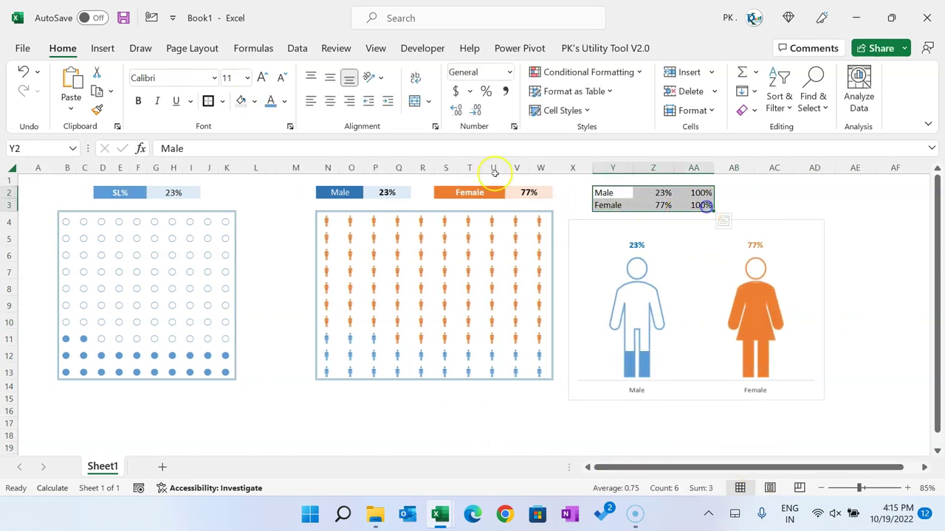
pyautogui.click(284, 101)
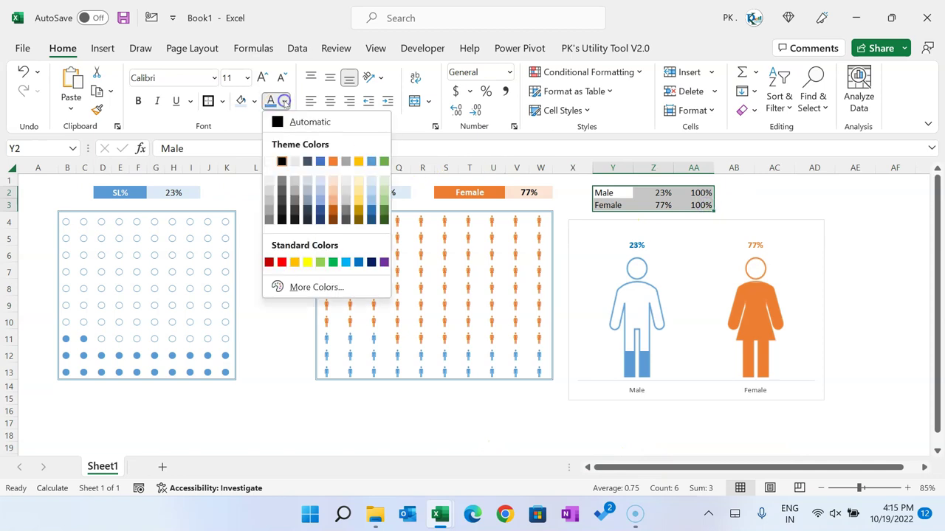
pyautogui.click(268, 162)
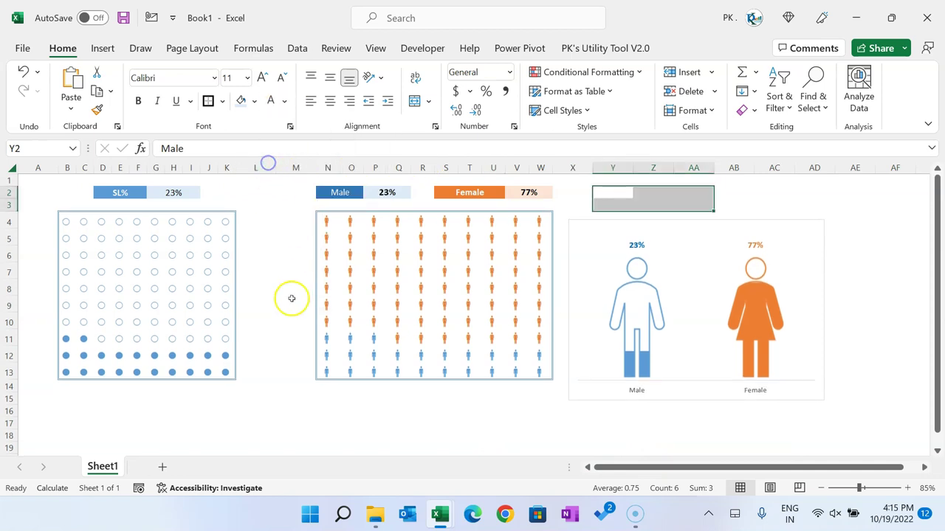
pyautogui.click(267, 304)
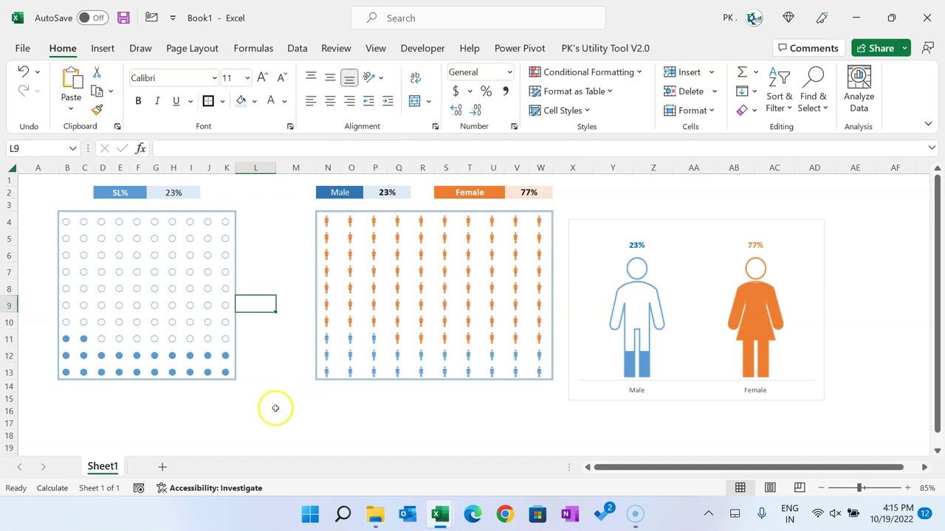